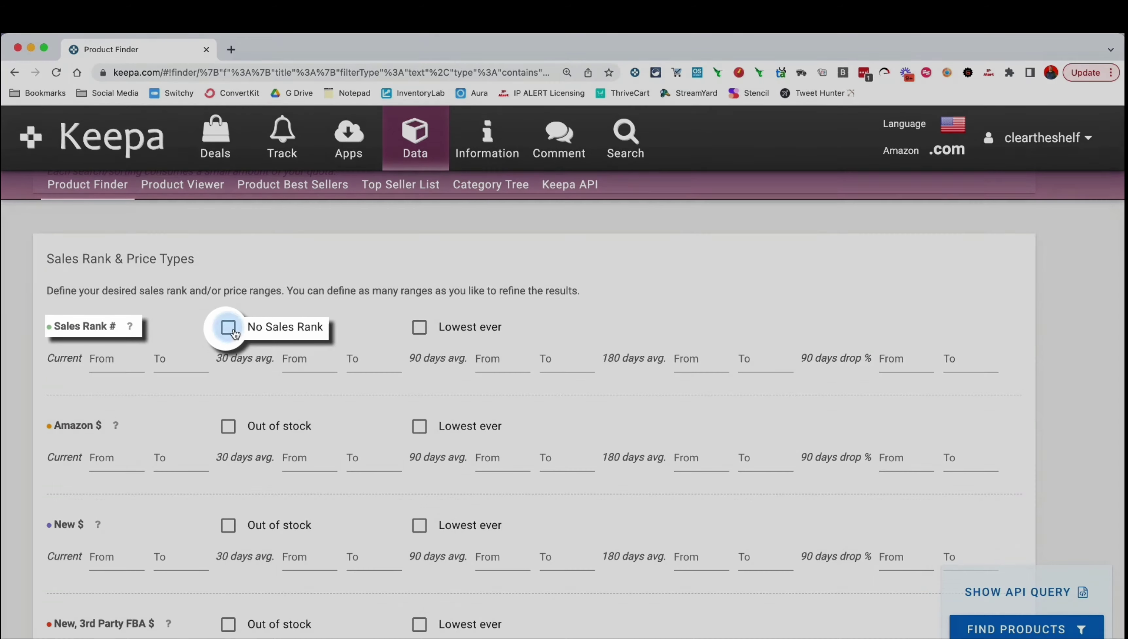
# Filter for products with no sales rank and with the Amazon offer out of stock.
pyautogui.click(228, 328)
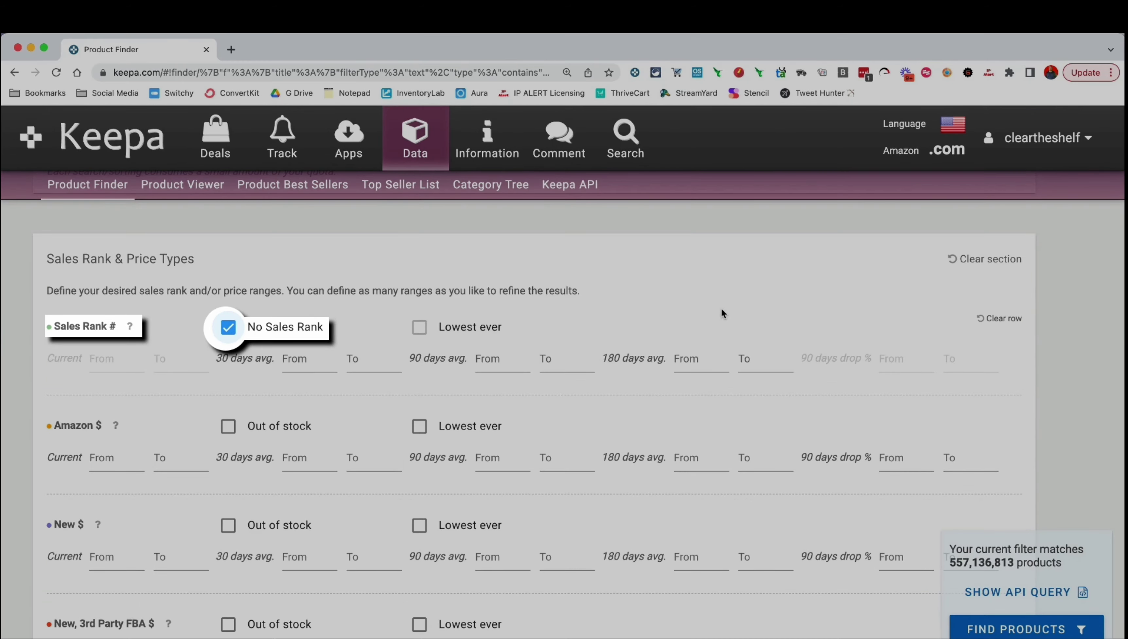
pyautogui.scroll(-3, 721, 311)
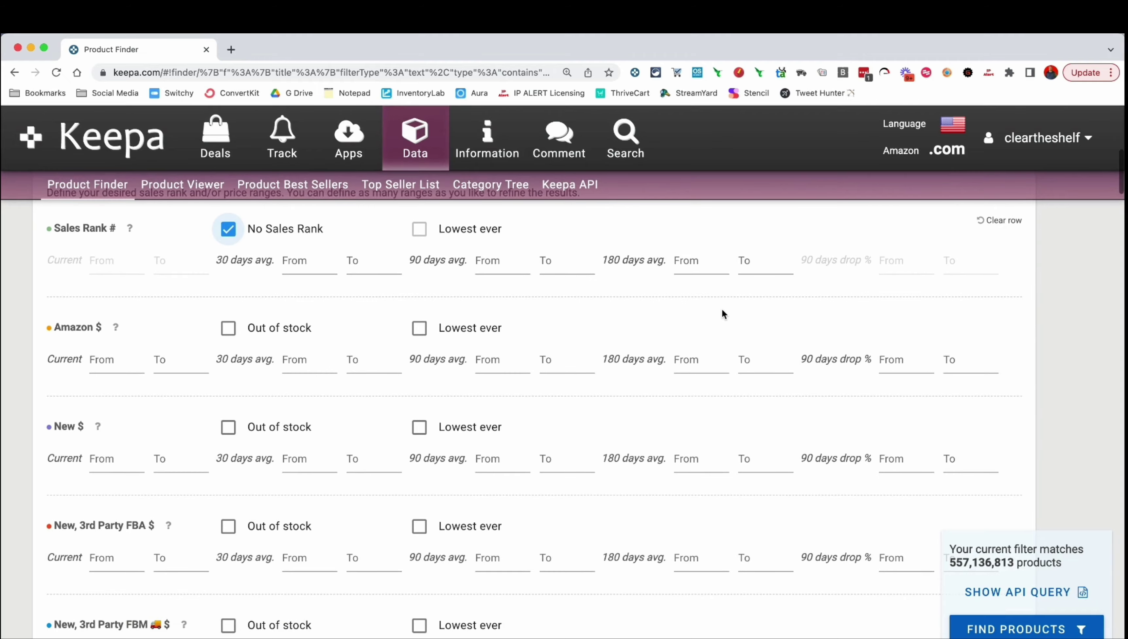
pyautogui.scroll(-1, 722, 309)
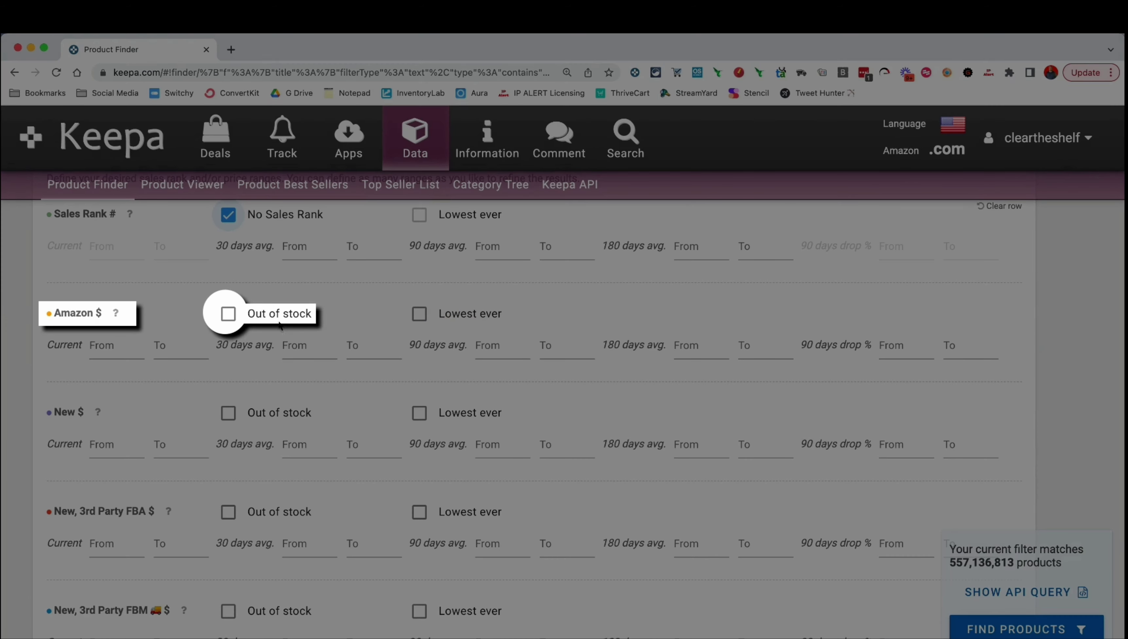
pyautogui.click(232, 318)
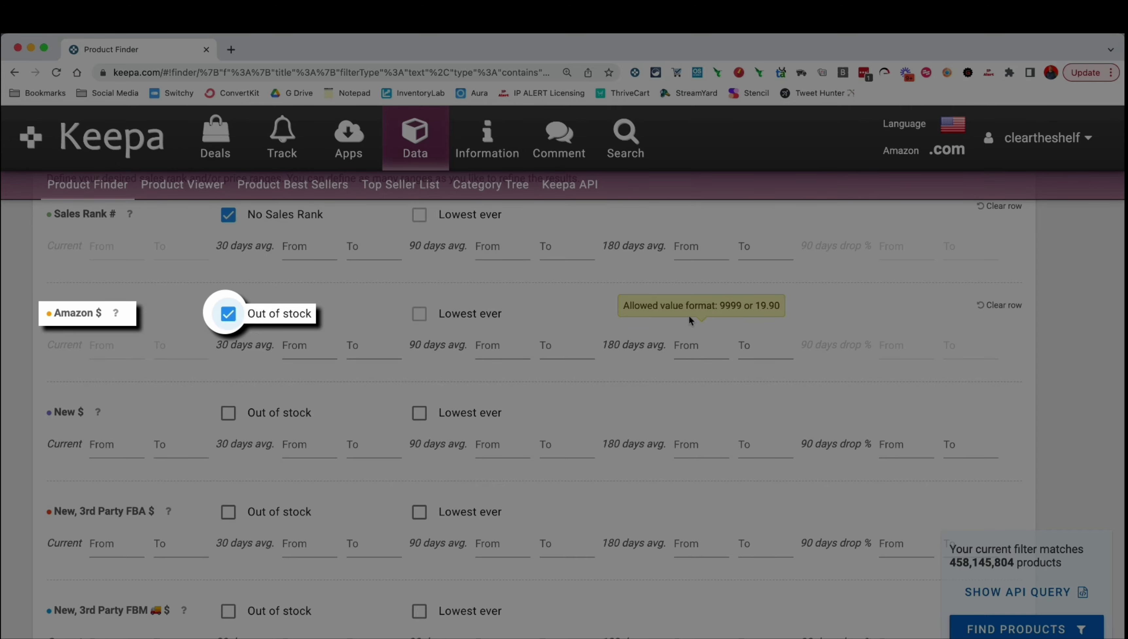
# Set the minimum current review count to 50 in the product filters.
pyautogui.scroll(-1, 638, 330)
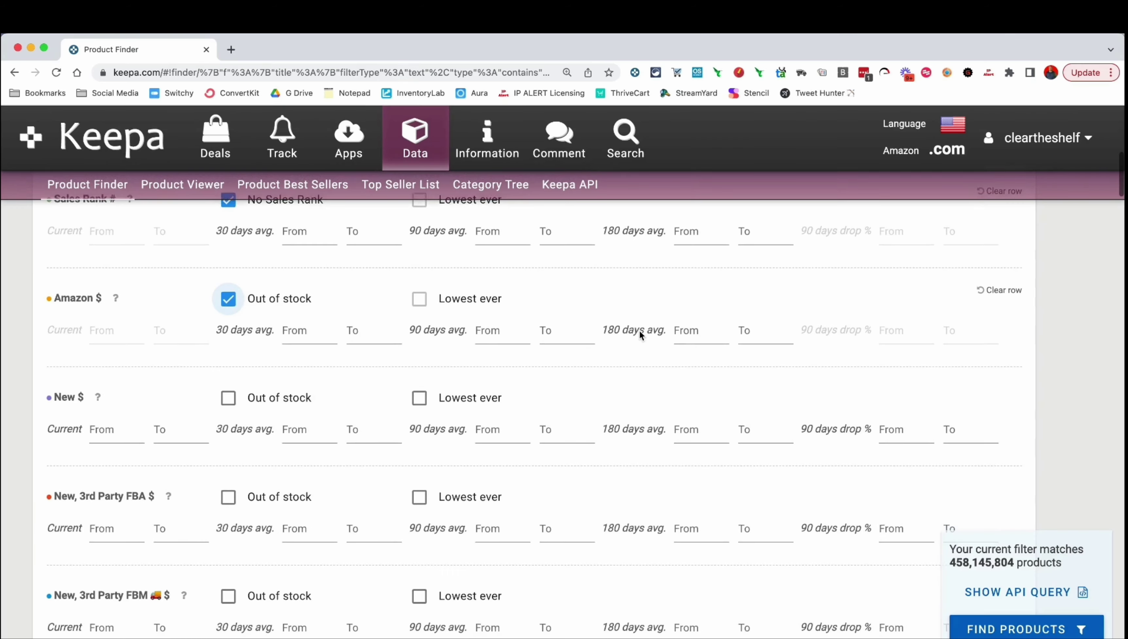
pyautogui.scroll(-5, 638, 335)
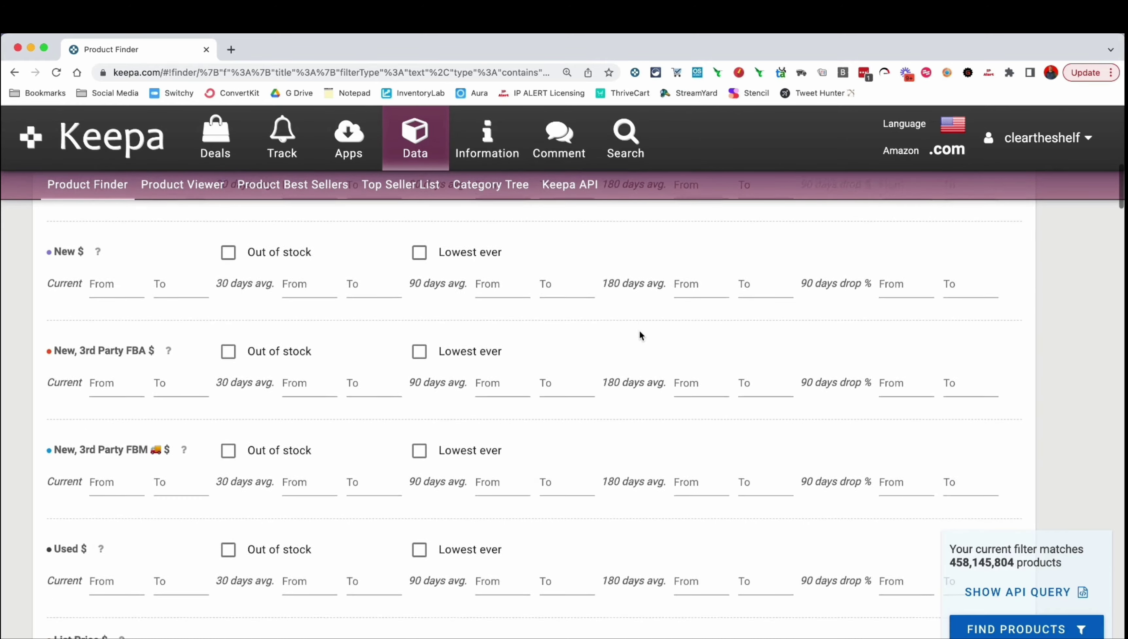
pyautogui.scroll(-10, 639, 335)
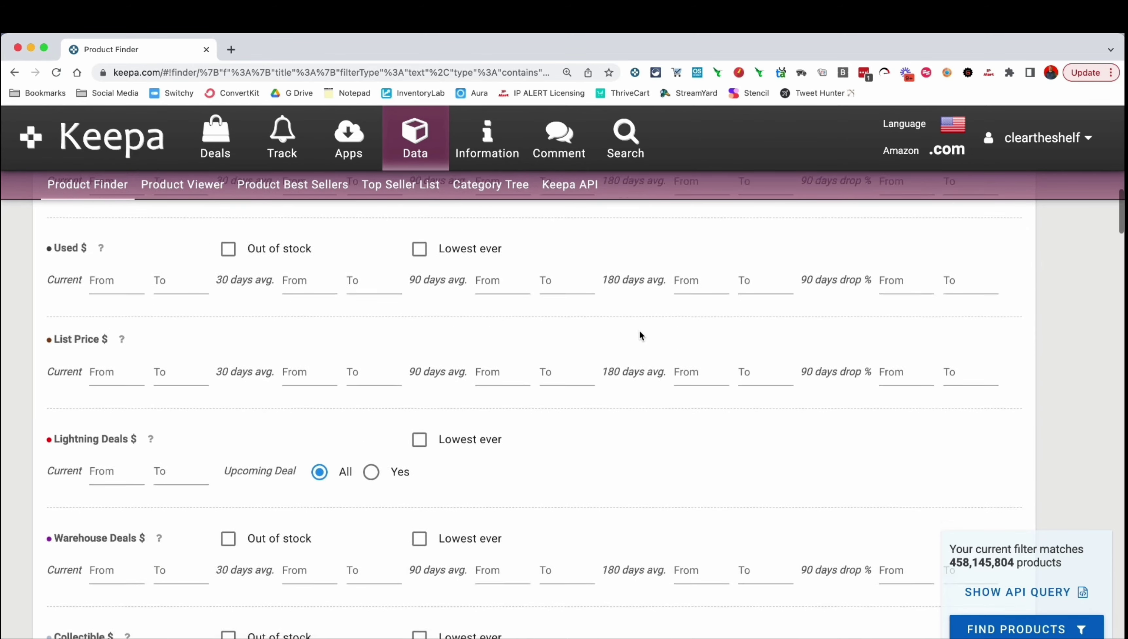
pyautogui.scroll(-10, 639, 335)
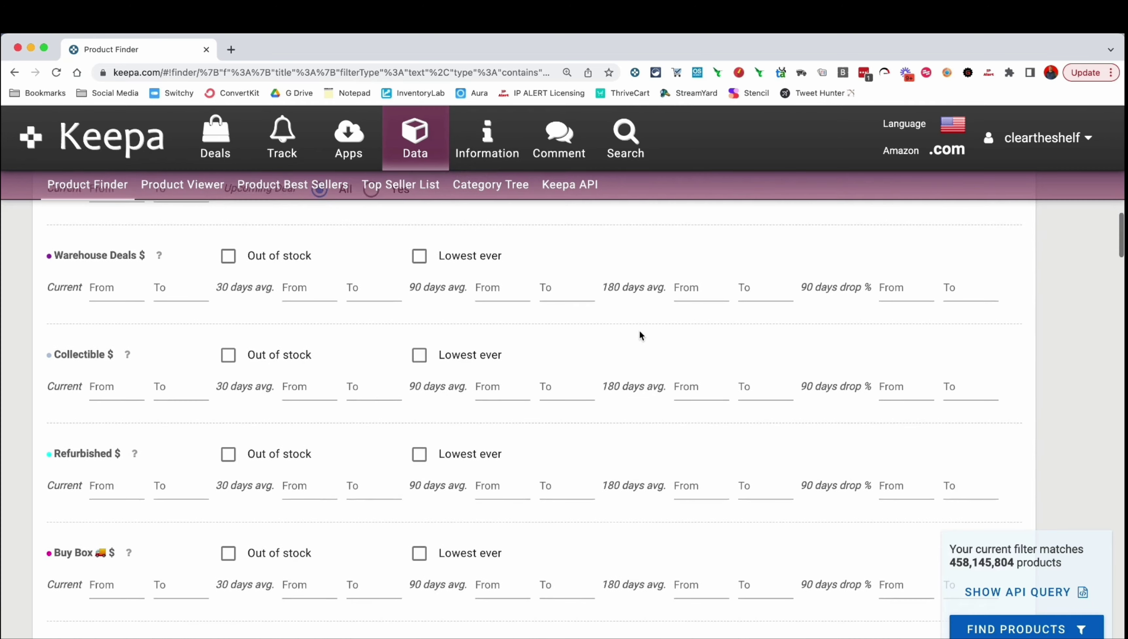
pyautogui.scroll(-11, 639, 335)
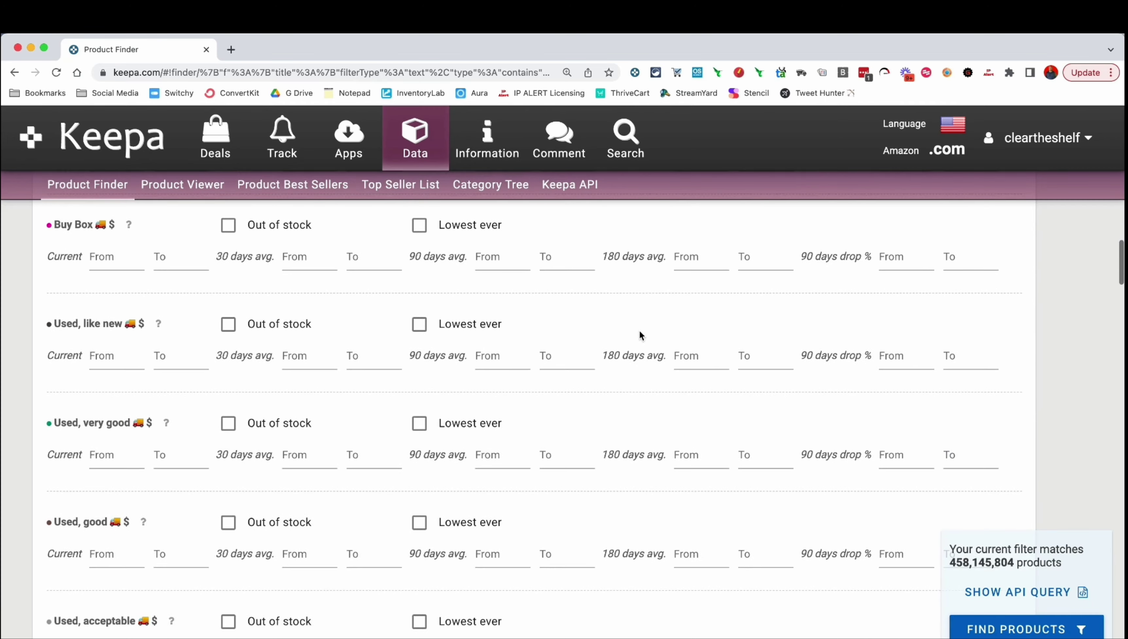
pyautogui.scroll(-11, 640, 334)
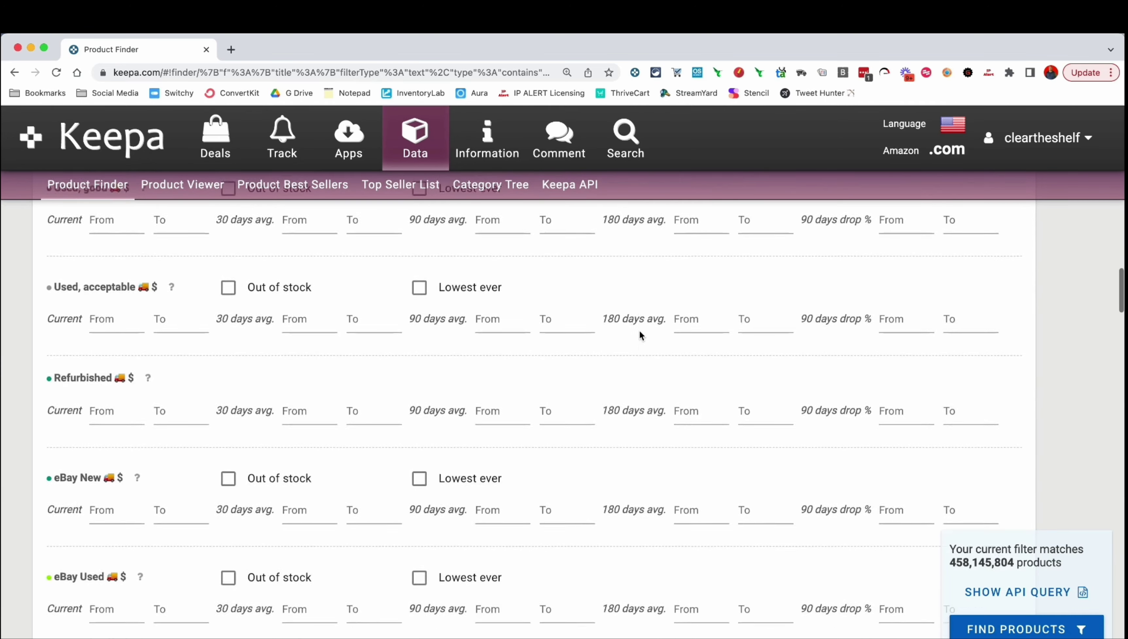
pyautogui.scroll(-18, 639, 333)
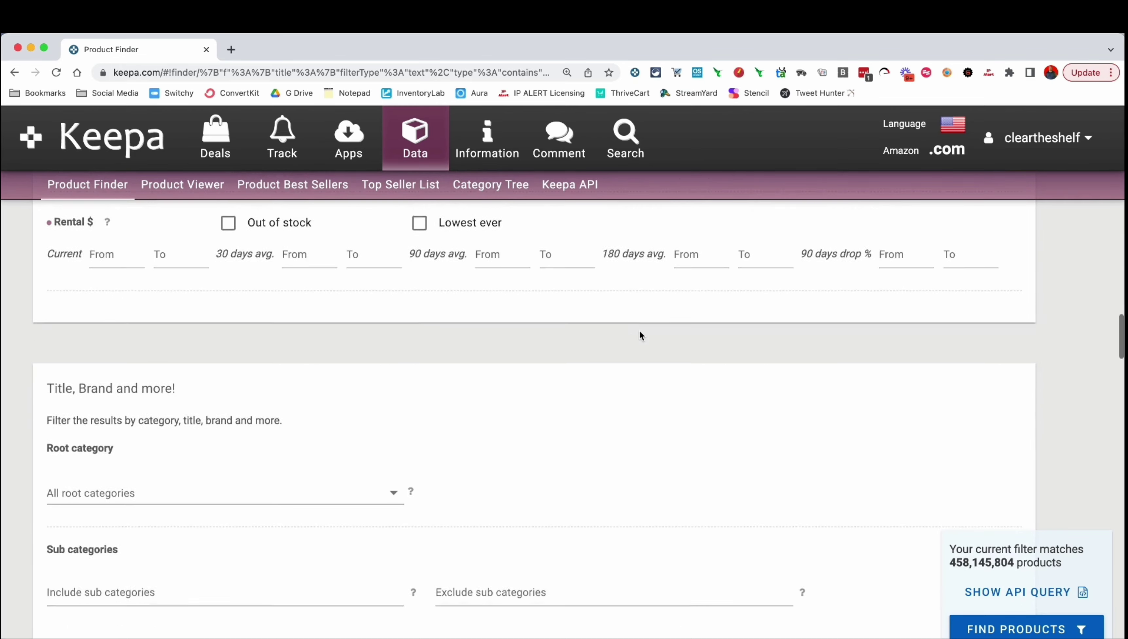
pyautogui.scroll(-20, 640, 335)
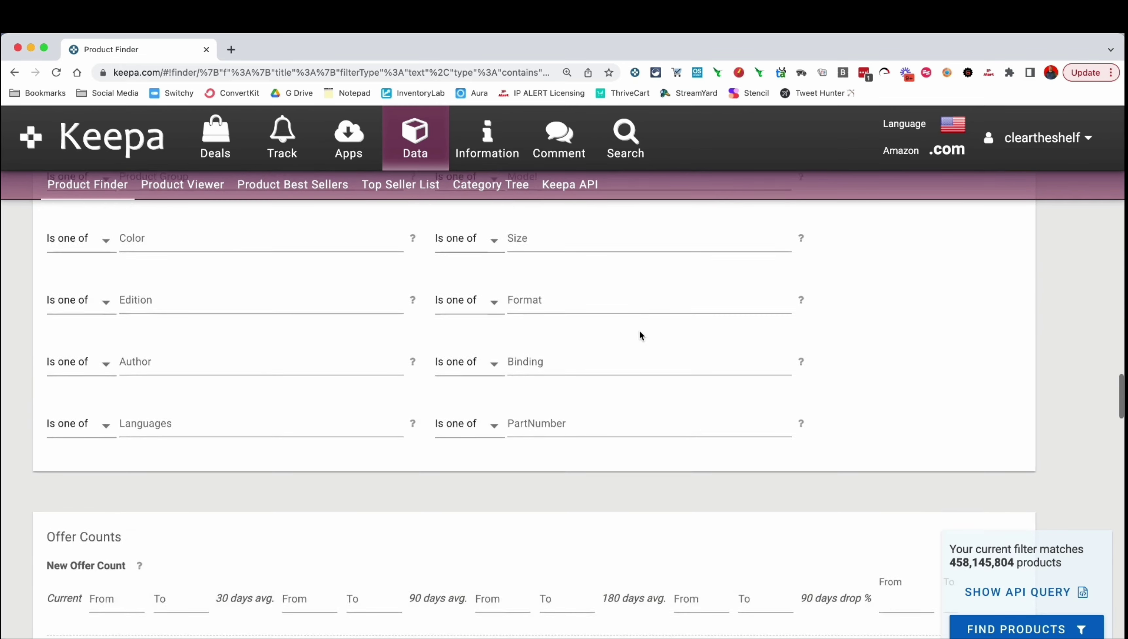
pyautogui.scroll(-18, 638, 330)
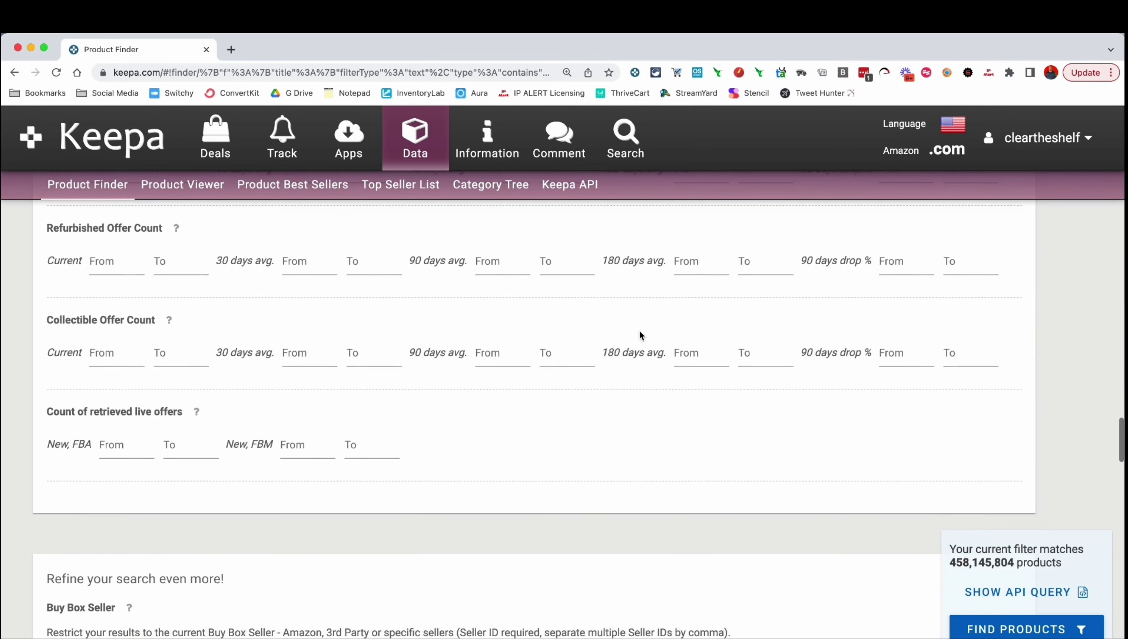
pyautogui.scroll(-3, 639, 332)
pyautogui.scroll(4, 639, 332)
pyautogui.scroll(-3, 639, 332)
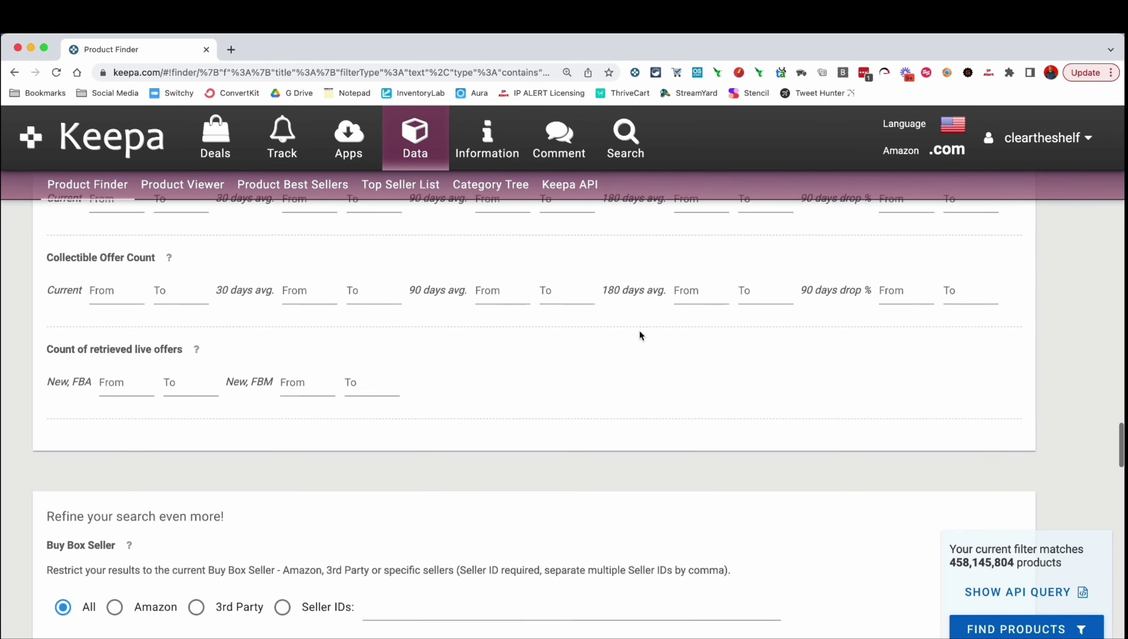
pyautogui.scroll(-18, 639, 332)
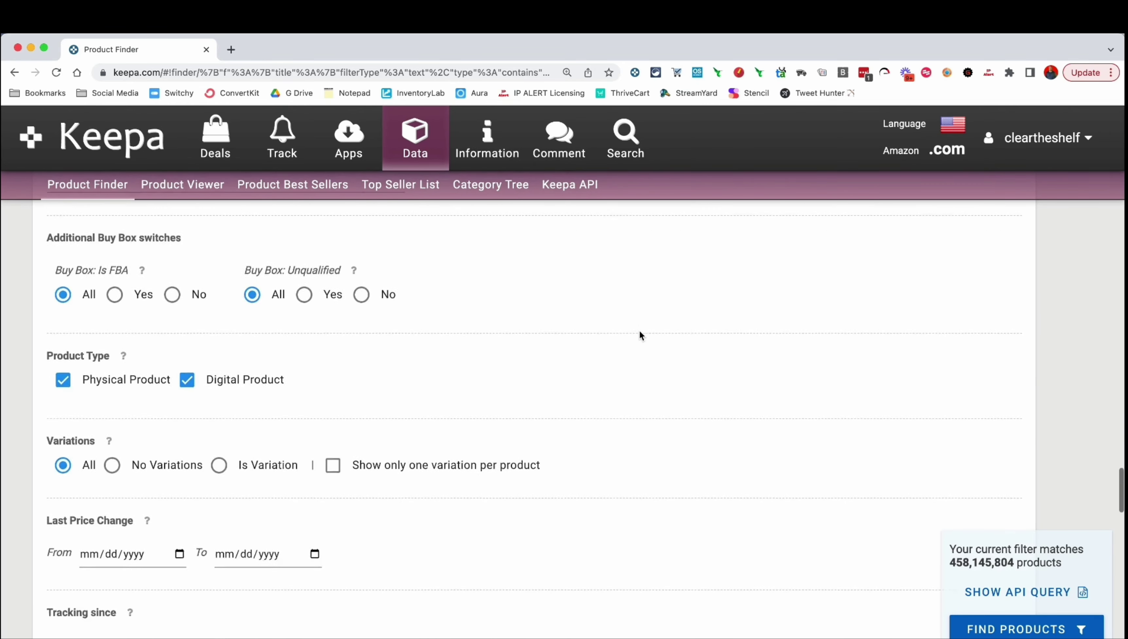
pyautogui.scroll(-20, 639, 335)
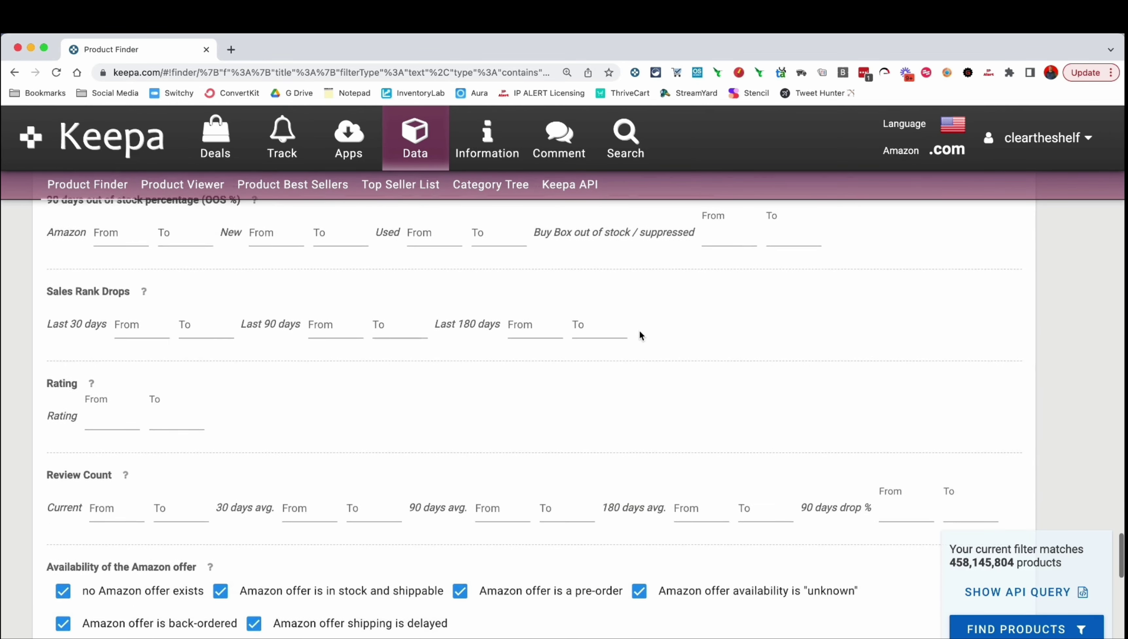
pyautogui.scroll(-6, 639, 335)
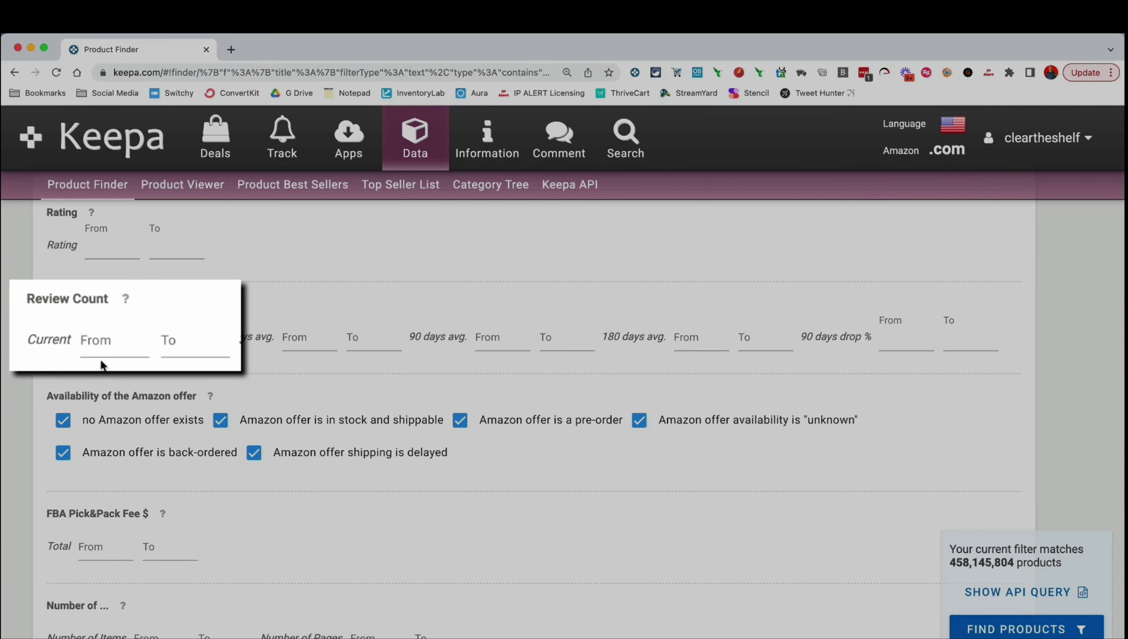
pyautogui.click(112, 343)
pyautogui.write('50')
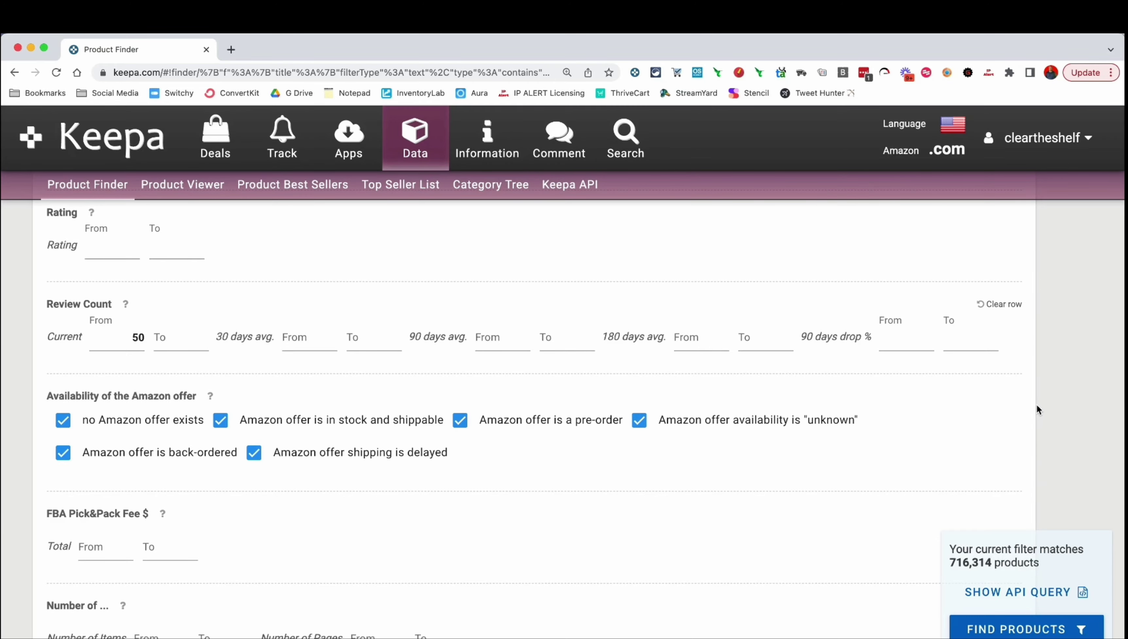
pyautogui.click(908, 340)
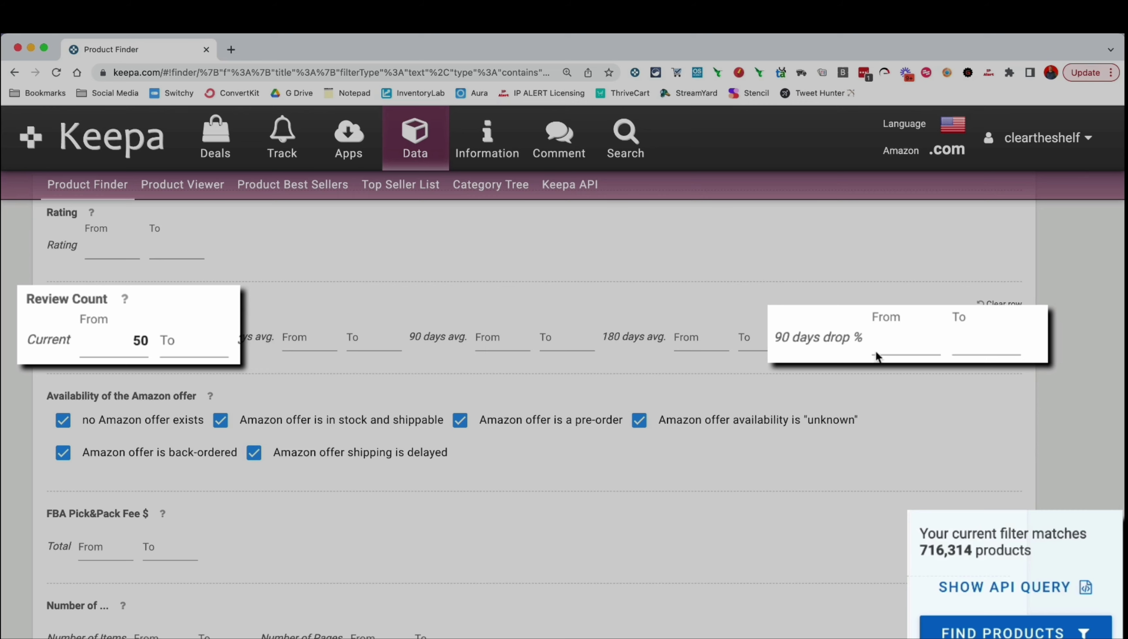
pyautogui.click(895, 349)
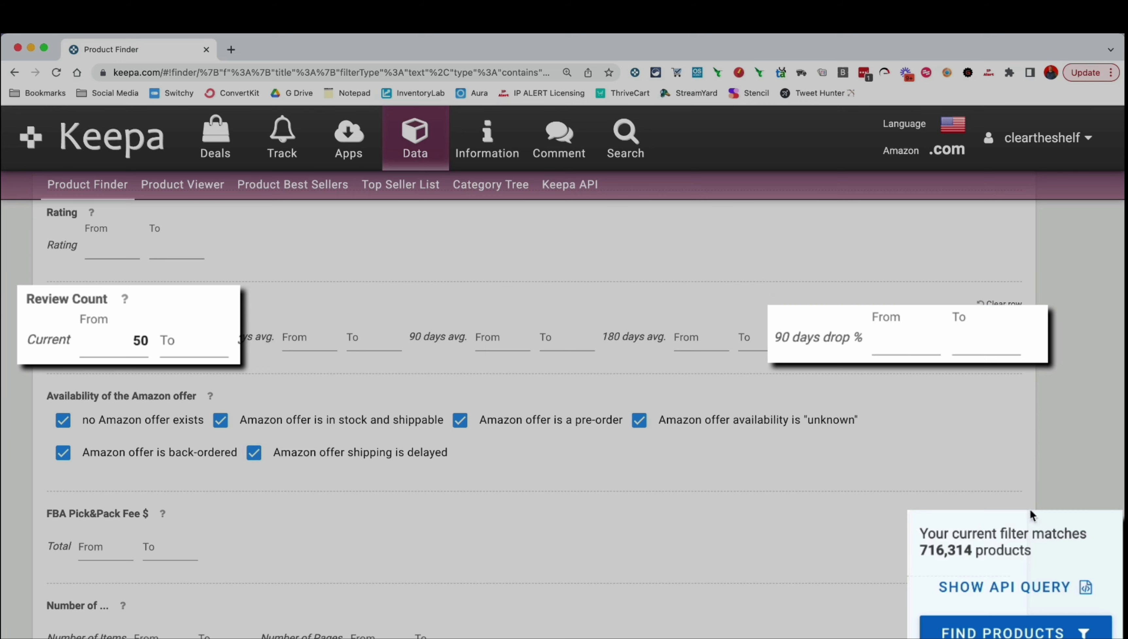
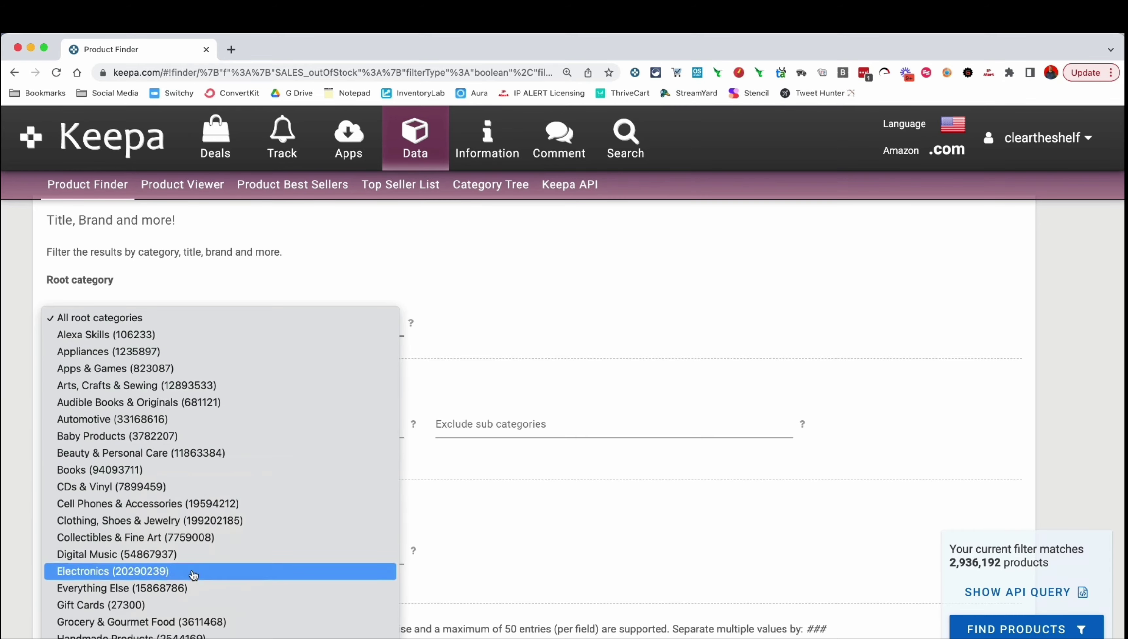
# Set the root category to Grocery & Gourmet Food and exclude digital products from the product types.
pyautogui.click(186, 622)
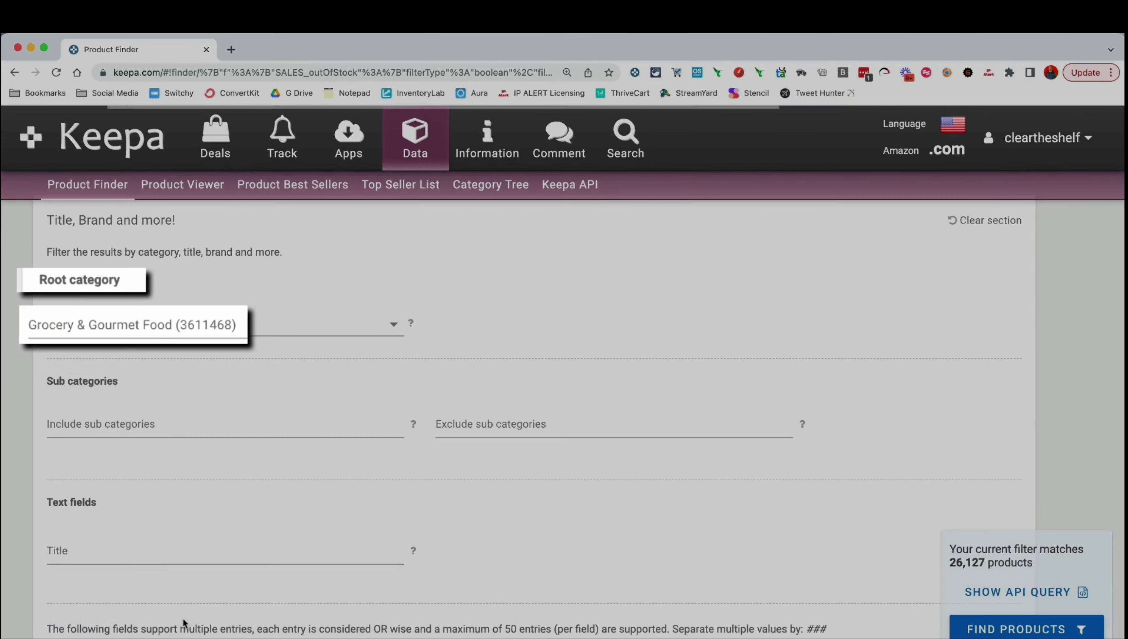
pyautogui.scroll(-10, 392, 437)
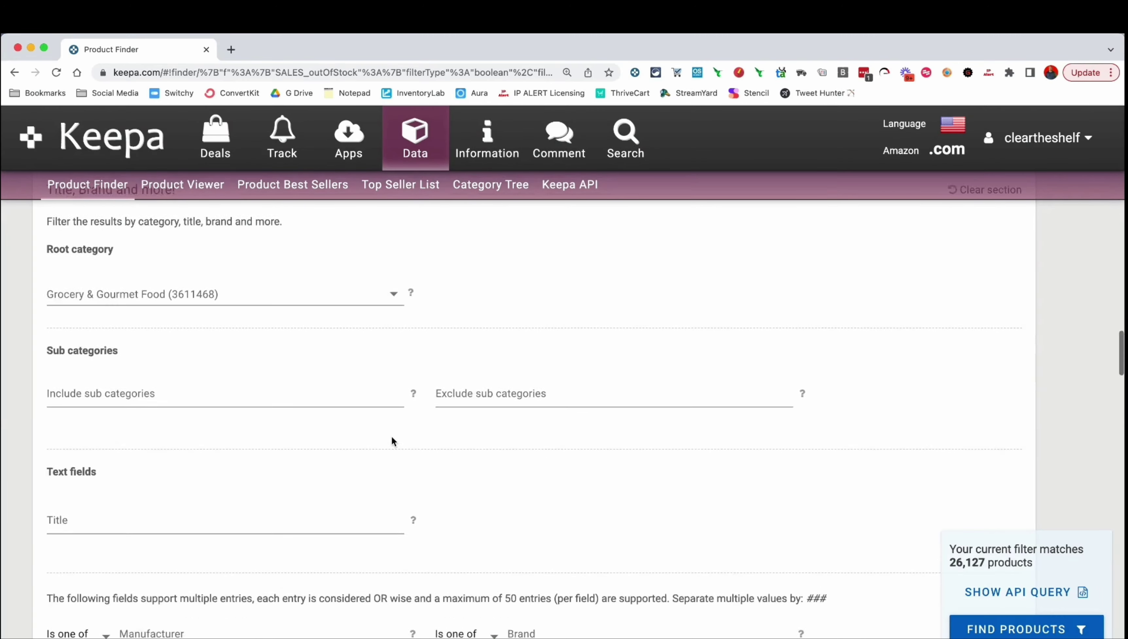
pyautogui.scroll(-8, 345, 450)
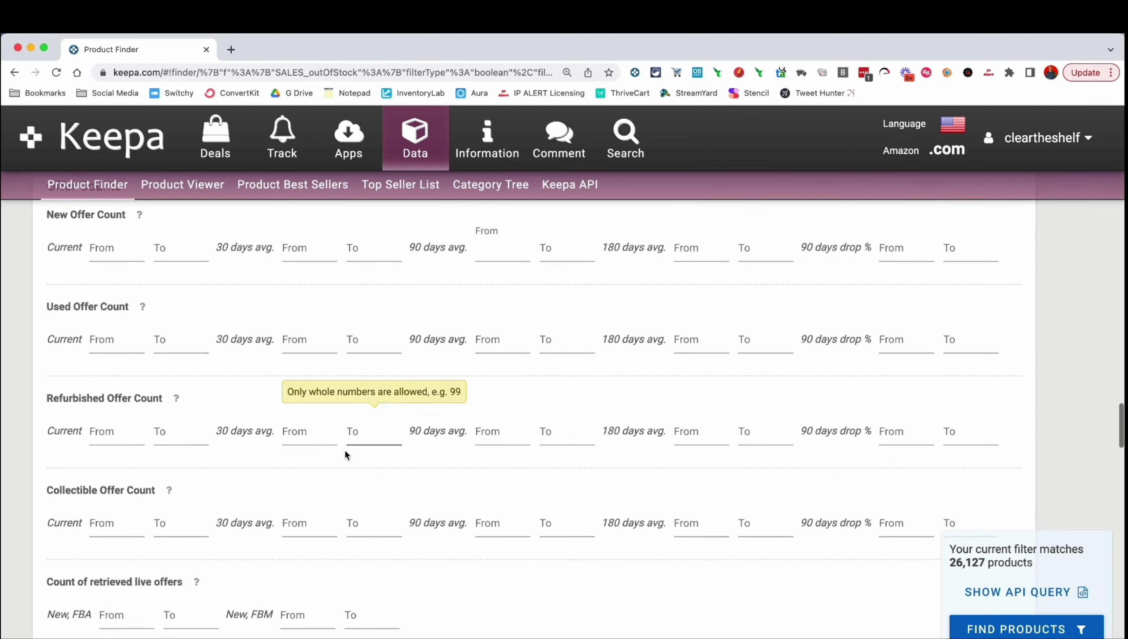
pyautogui.scroll(-6, 342, 449)
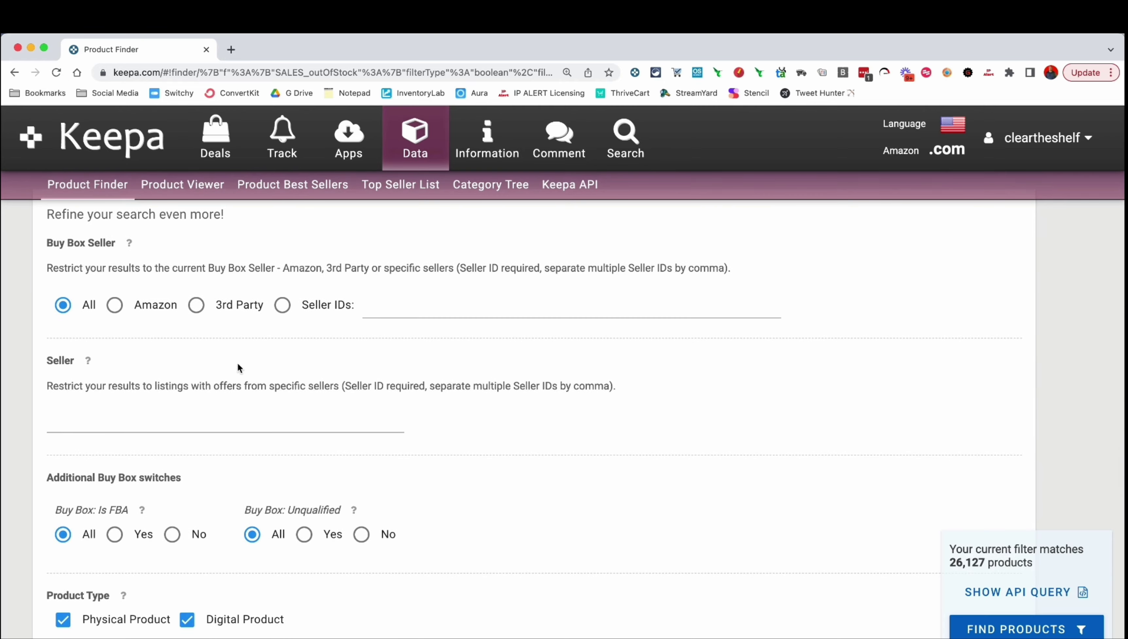
pyautogui.scroll(-7, 264, 395)
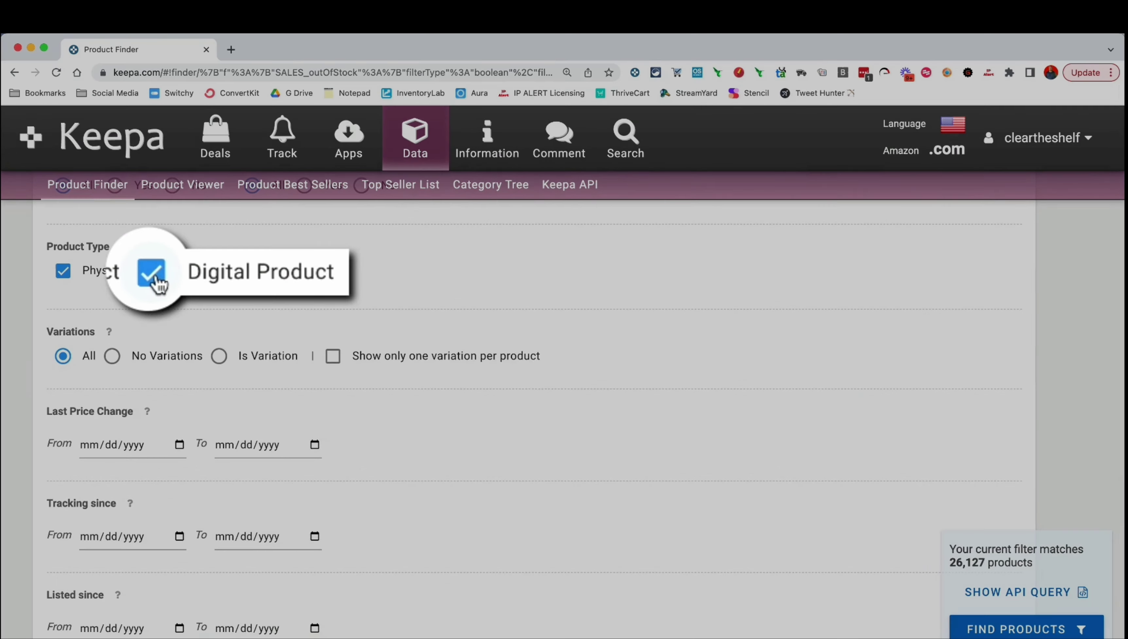
pyautogui.click(187, 271)
# Set the minimum 90-day Amazon out-of-stock percentage to 65 and run the product search.
pyautogui.scroll(-10, 320, 293)
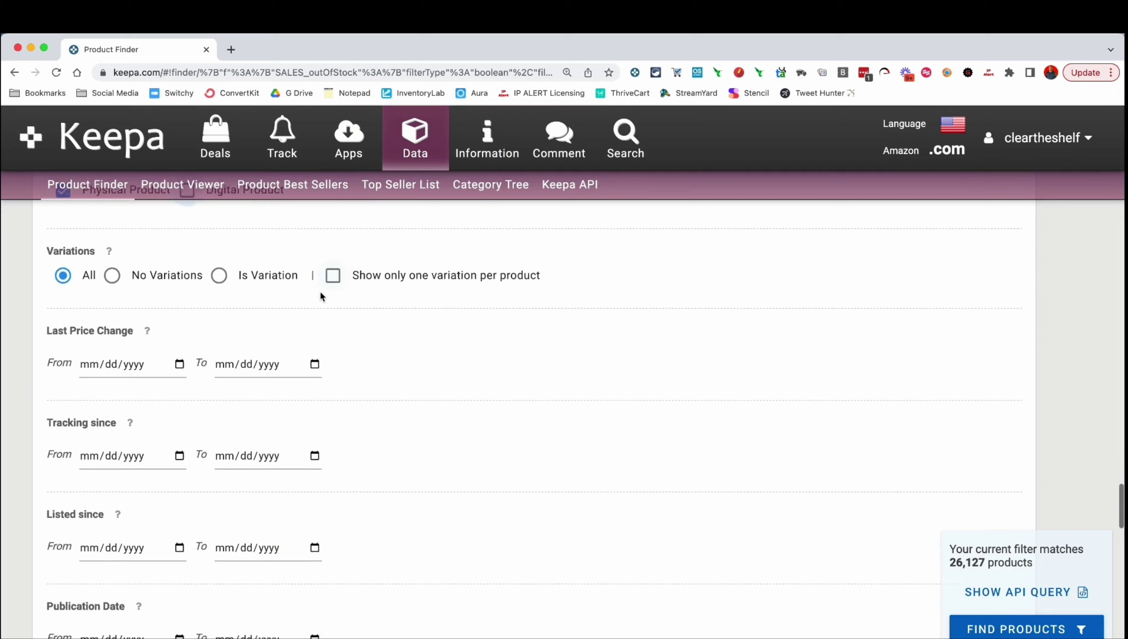
pyautogui.scroll(-2, 319, 294)
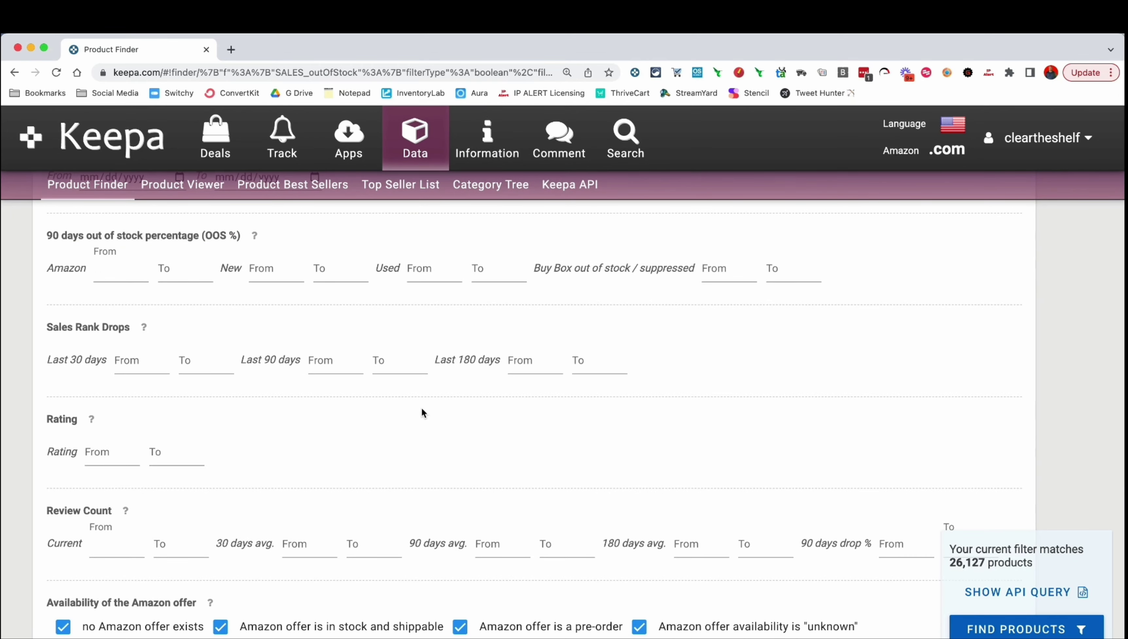
pyautogui.write('65')
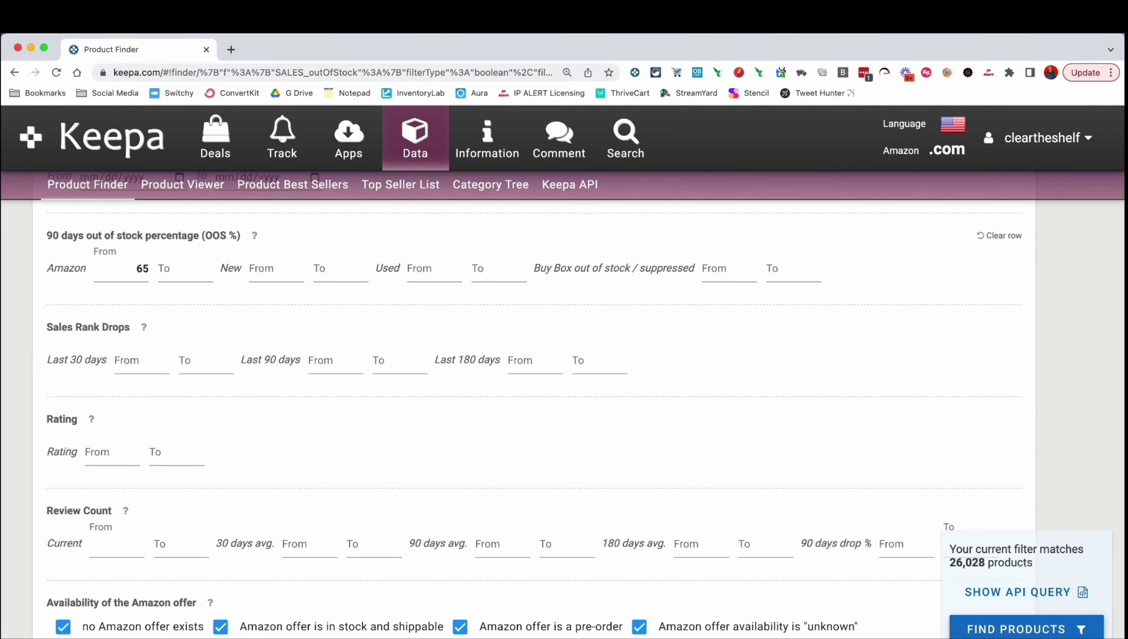
pyautogui.click(1009, 632)
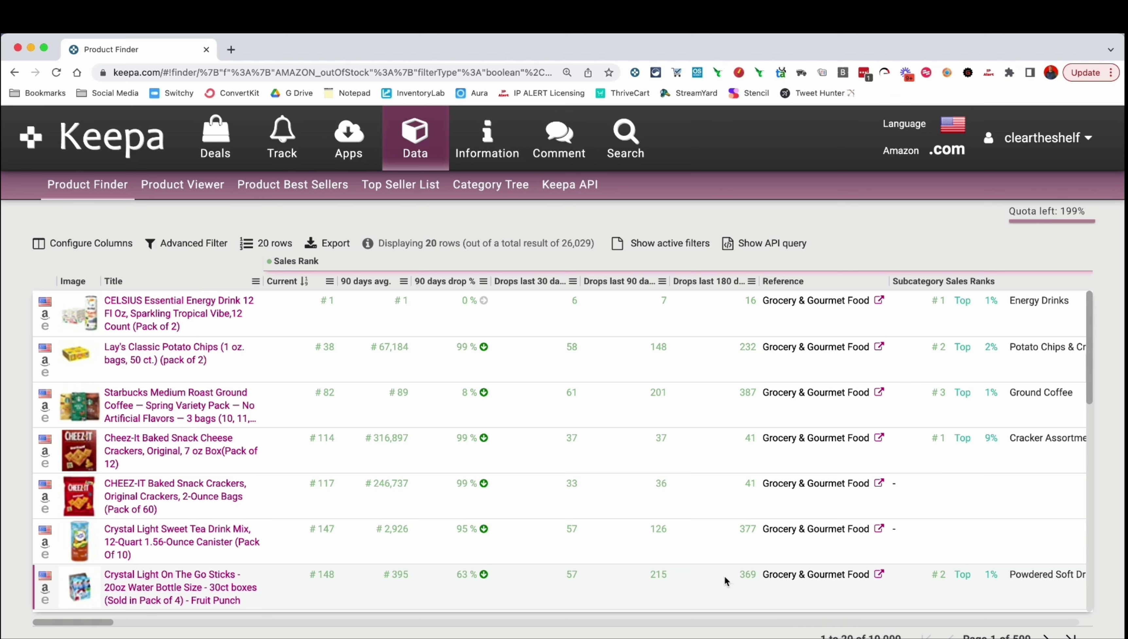
# Open the Starbucks Medium Roast Ground Coffee variety pack and inspect offer details at two mid-August points on its price history.
pyautogui.click(210, 404)
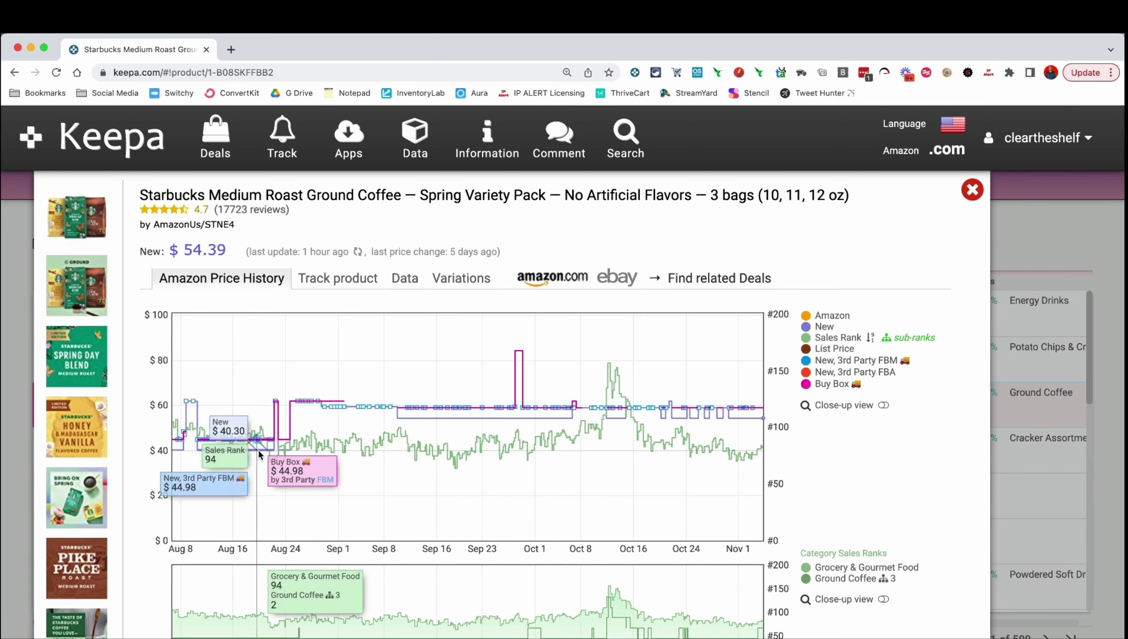
pyautogui.click(281, 443)
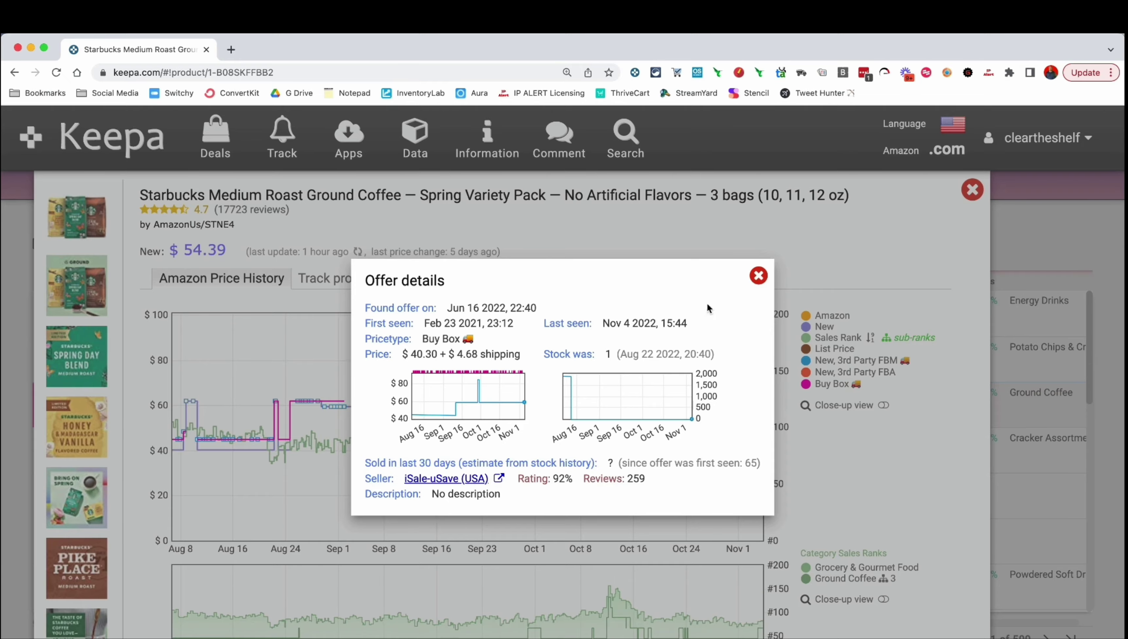
pyautogui.click(758, 277)
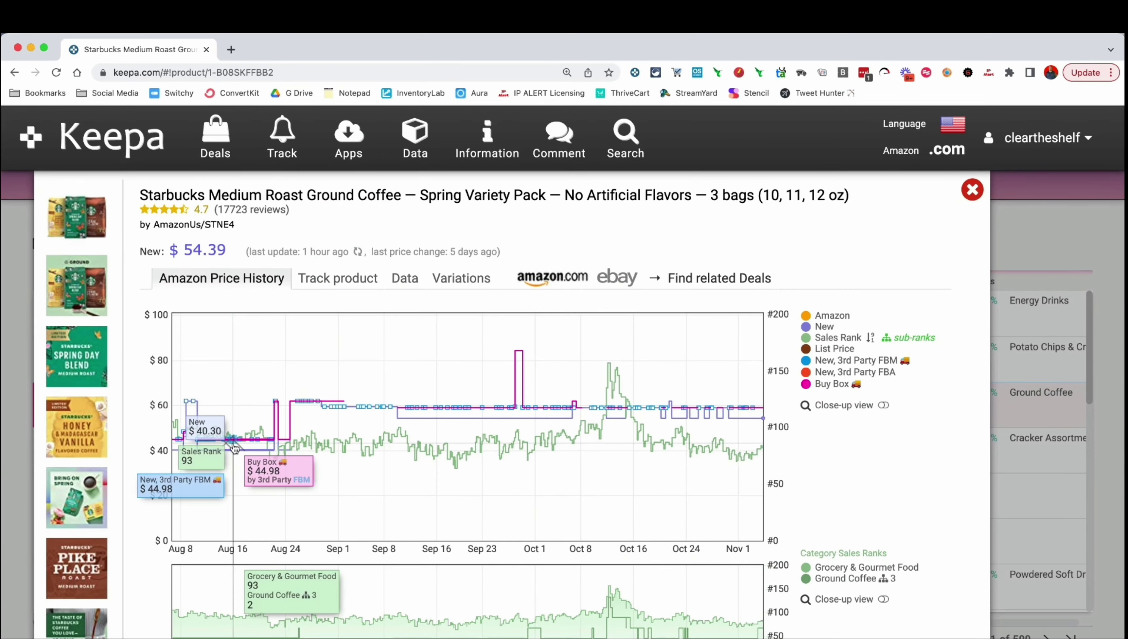
pyautogui.click(233, 443)
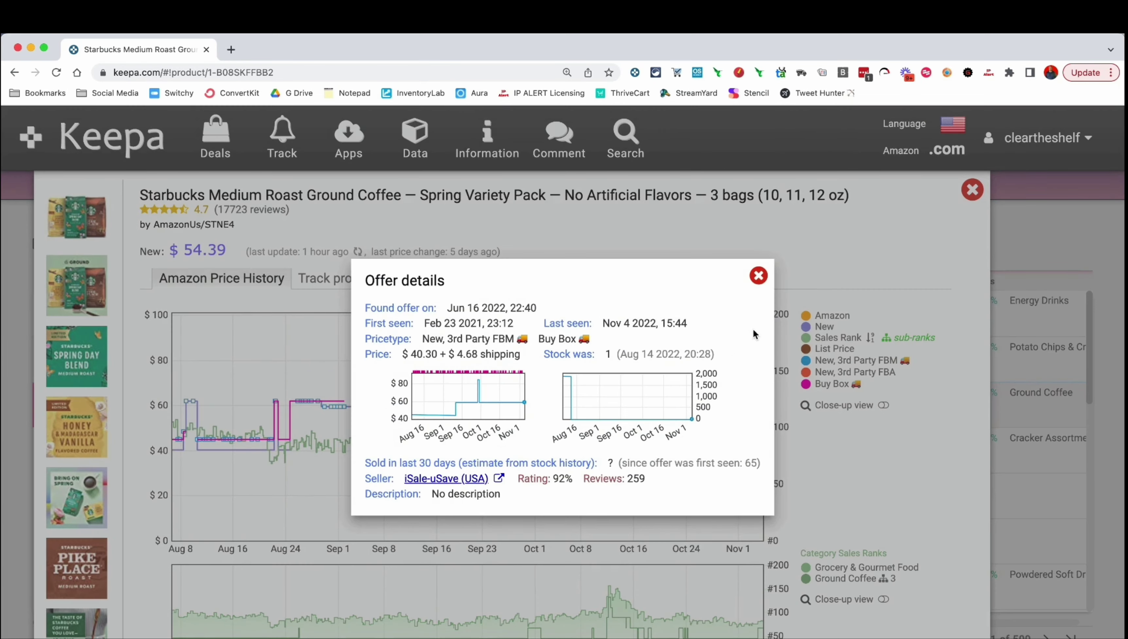
pyautogui.click(751, 277)
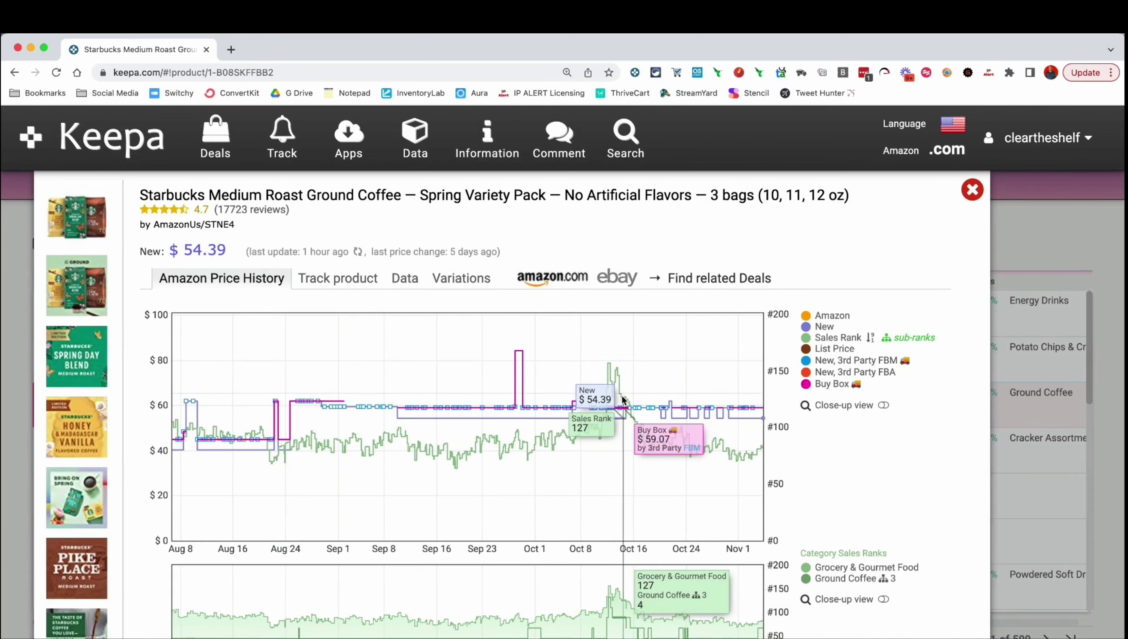
# Inspect the offer details at a mid-October point on the Starbucks Medium Roast pack's price history.
pyautogui.click(633, 413)
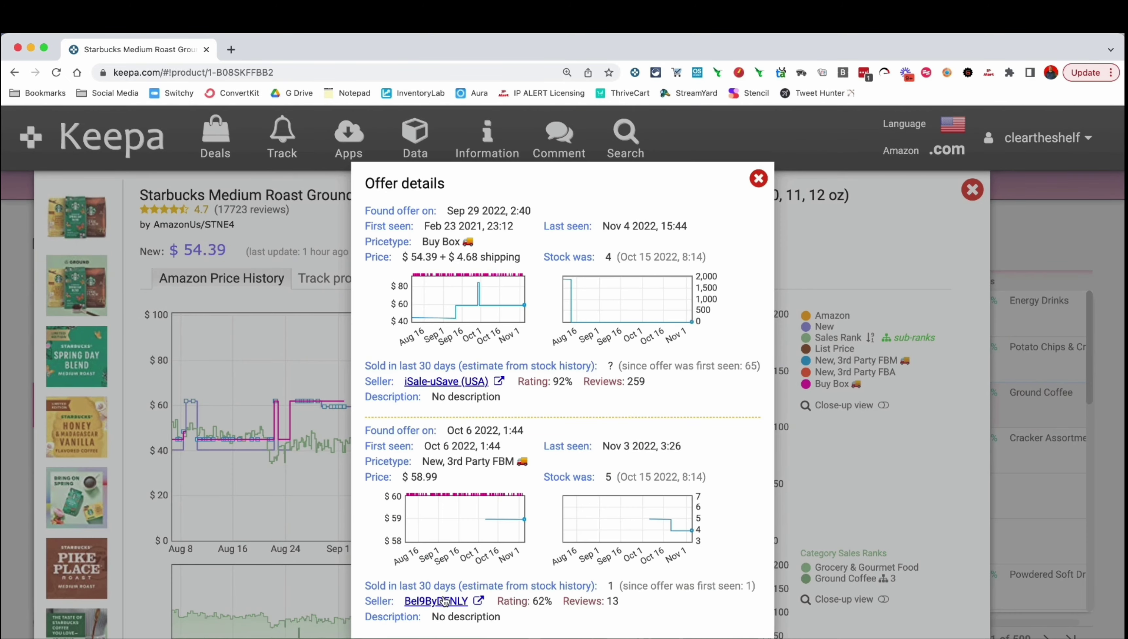
pyautogui.click(756, 181)
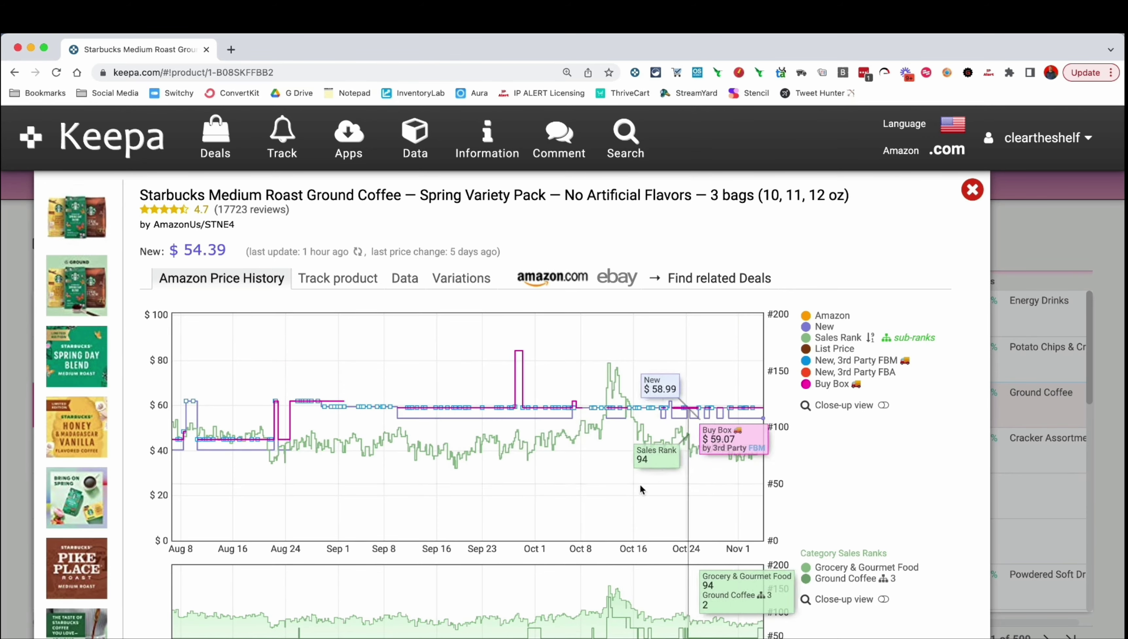
pyautogui.scroll(-3, 606, 472)
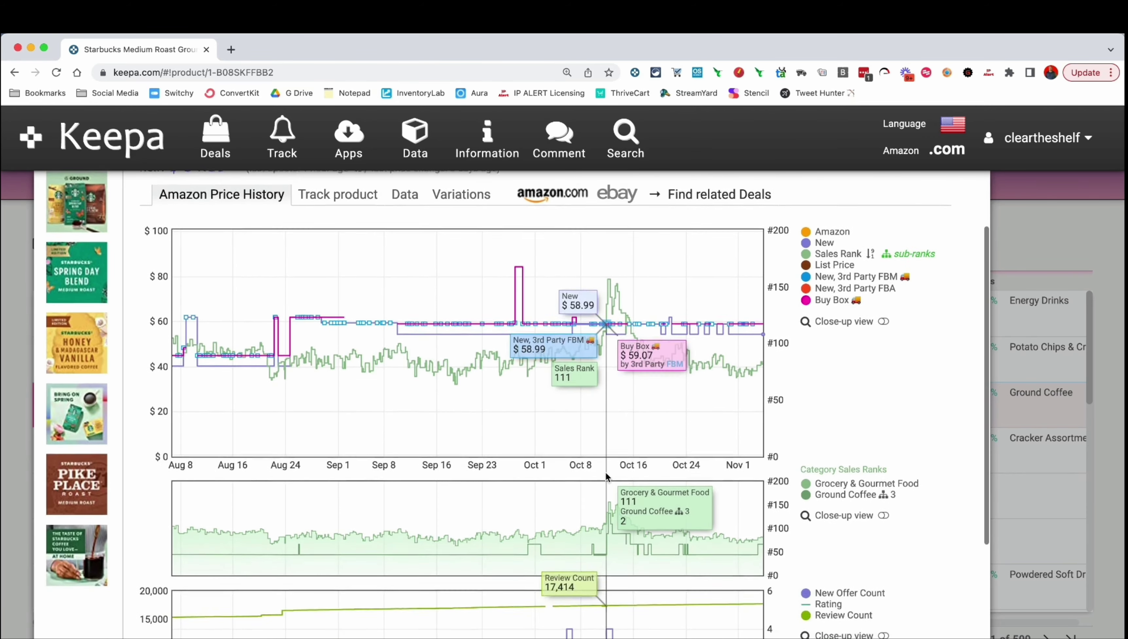
pyautogui.scroll(3, 606, 472)
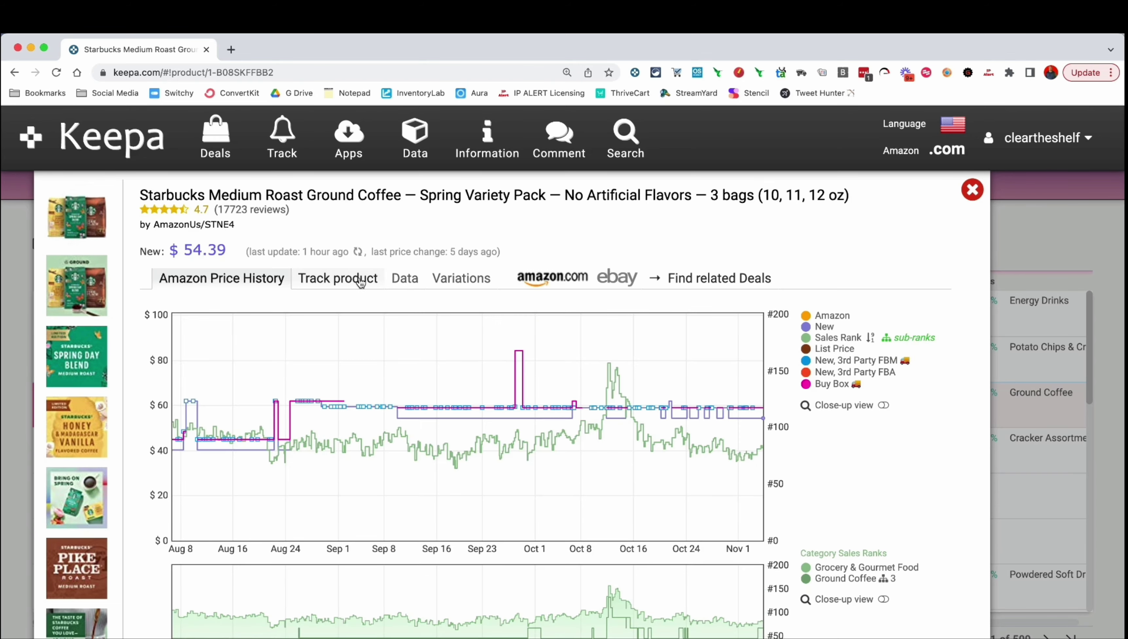
# Review the coffee pack's sales rank and offer count charts, check its variations, and return to the search results.
pyautogui.scroll(-3, 823, 297)
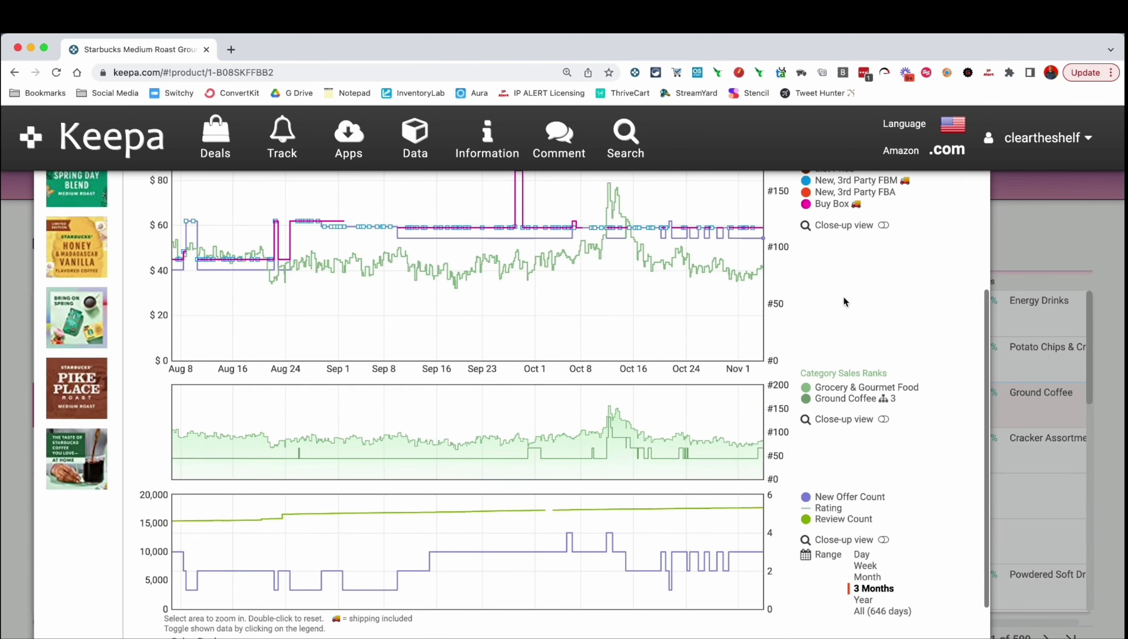
pyautogui.scroll(2, 843, 302)
pyautogui.scroll(2, 842, 297)
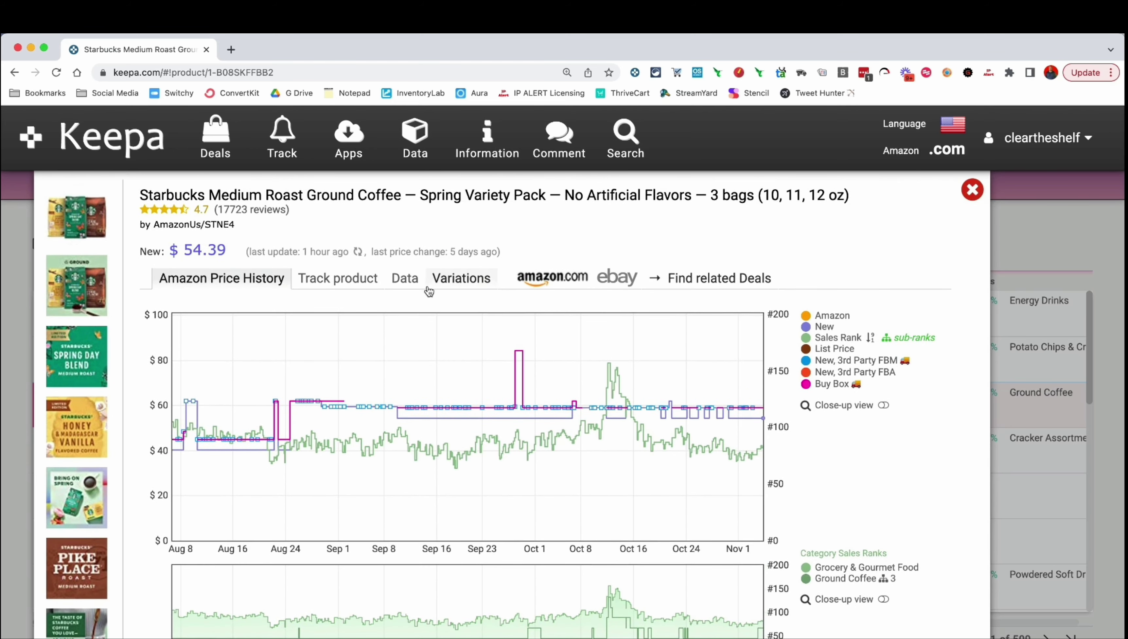
pyautogui.click(445, 286)
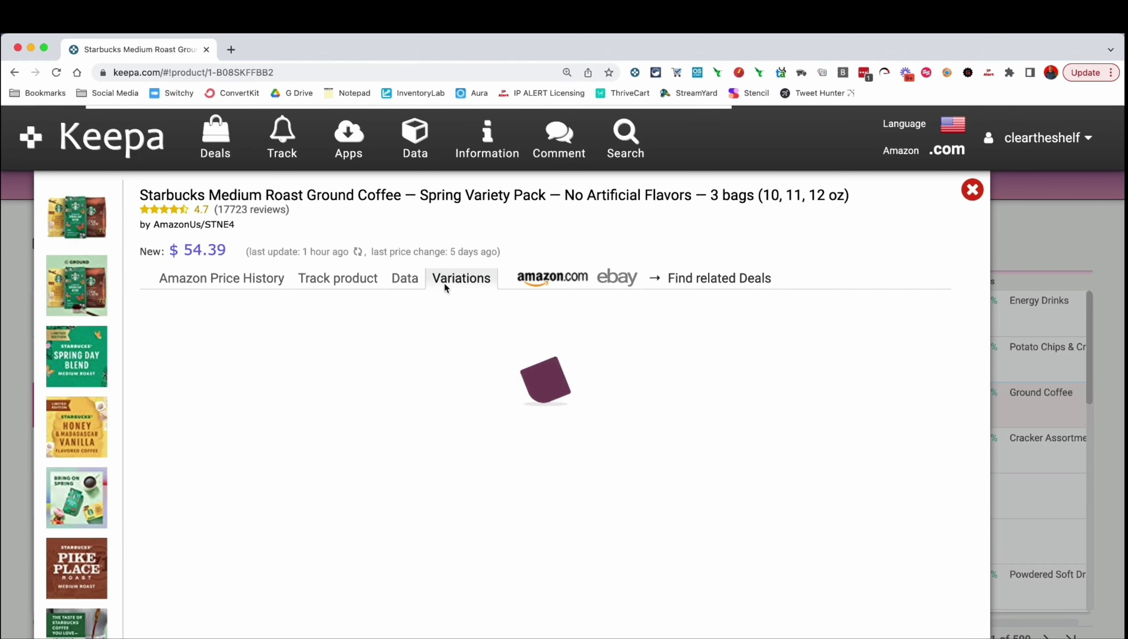
pyautogui.click(969, 190)
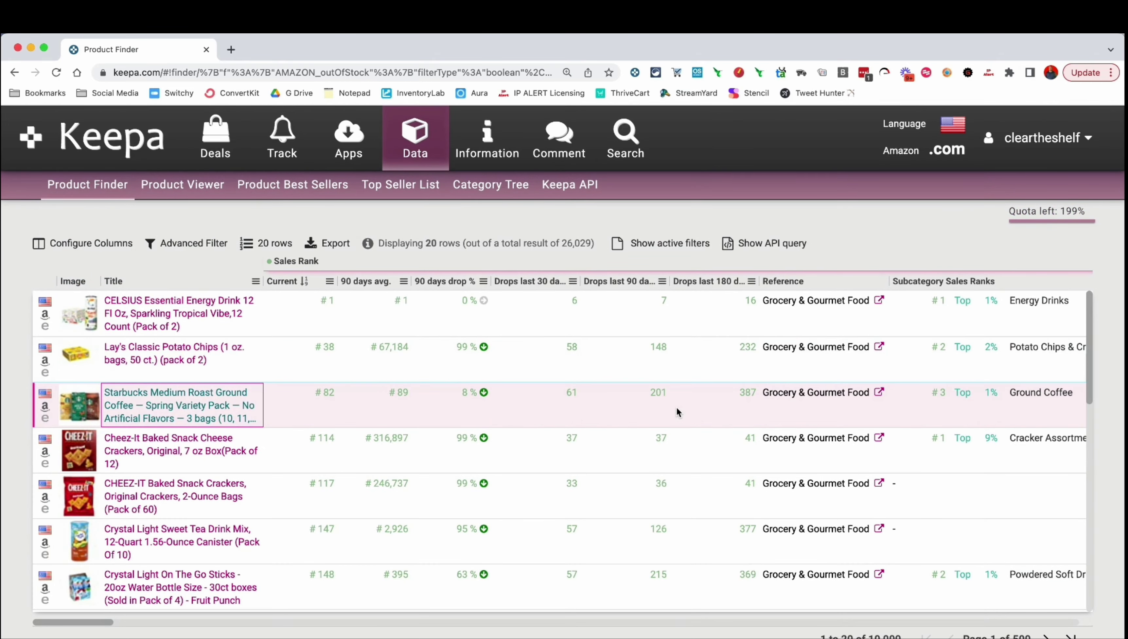
# Open the Starbucks Coffee Holiday Blend K Cup Pods result, examine its price, sales rank and offer count history, and close it.
pyautogui.scroll(-5, 675, 411)
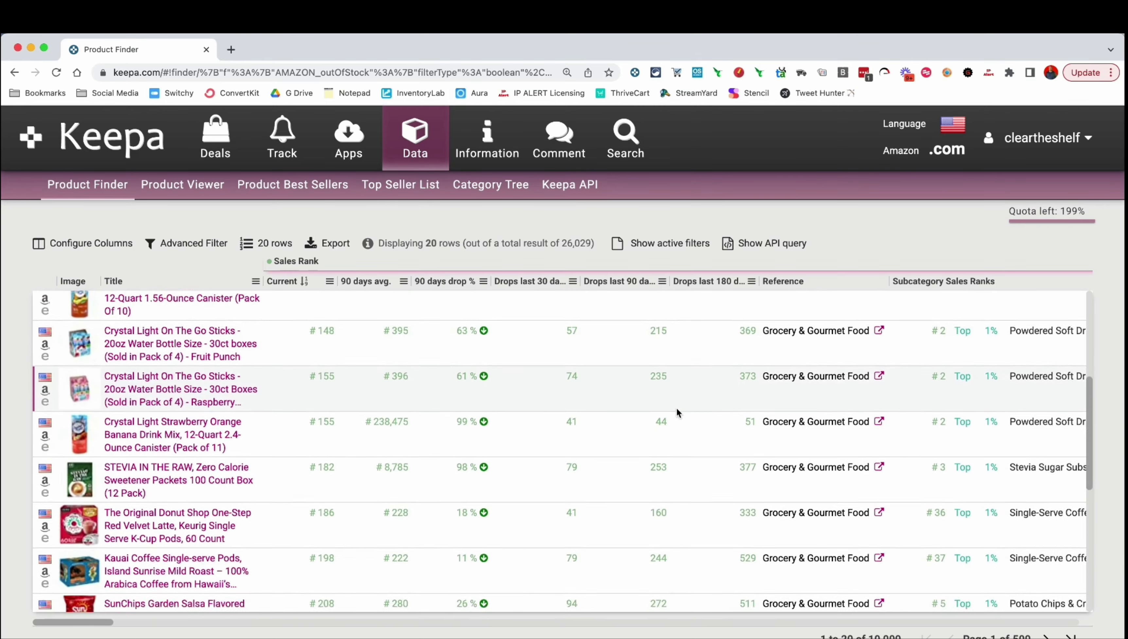
pyautogui.scroll(-5, 676, 410)
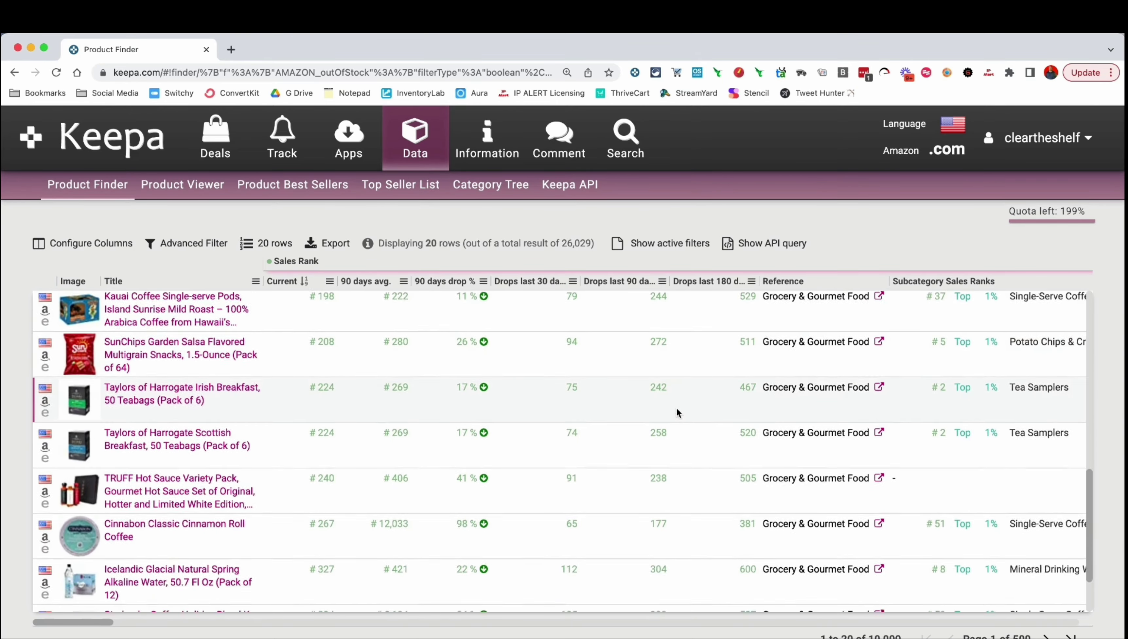
pyautogui.scroll(-2, 676, 408)
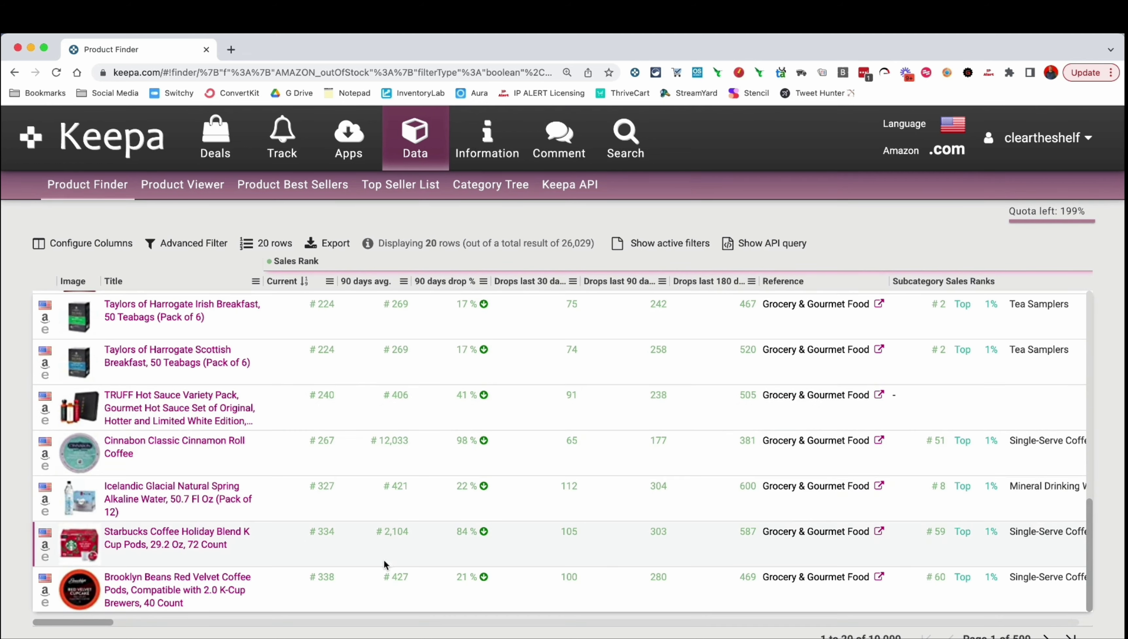
pyautogui.click(211, 535)
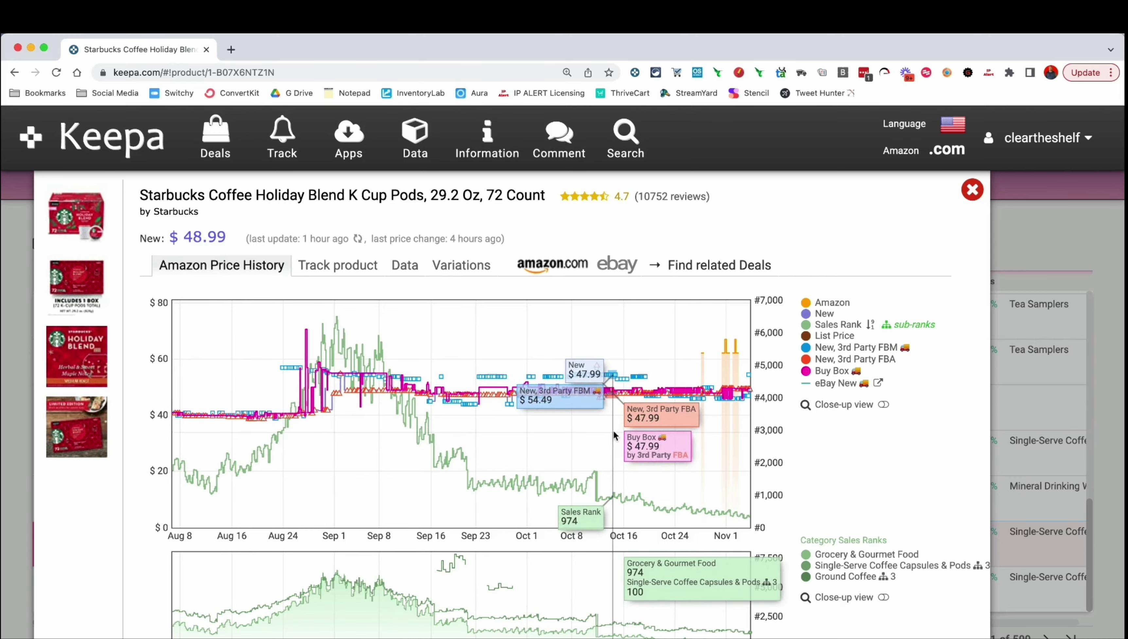
pyautogui.scroll(-5, 648, 429)
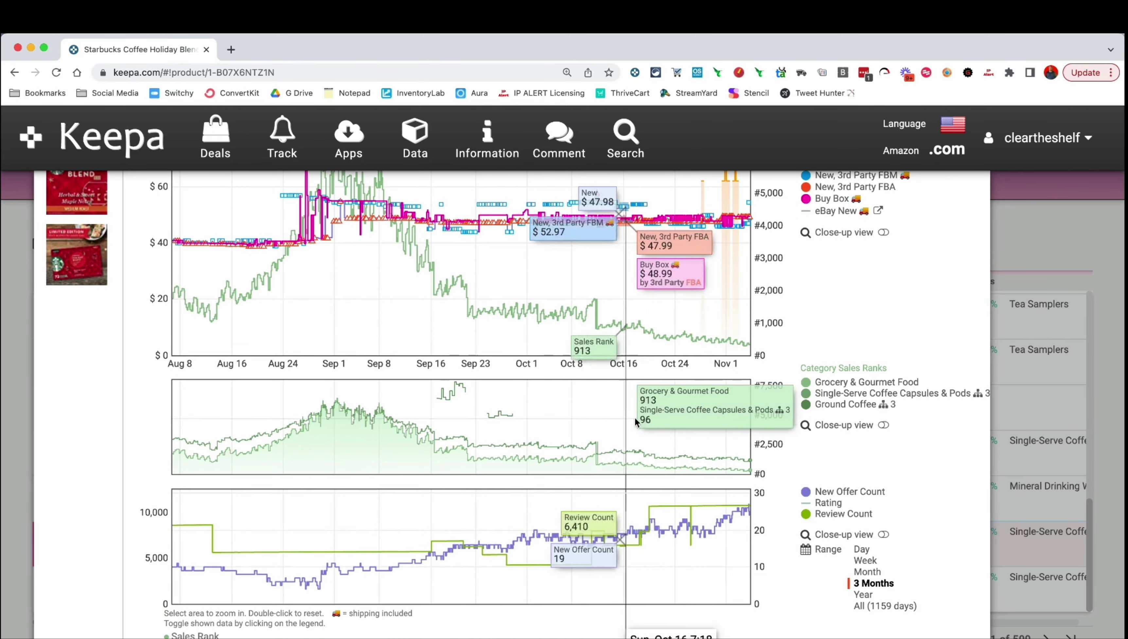
pyautogui.scroll(2, 627, 394)
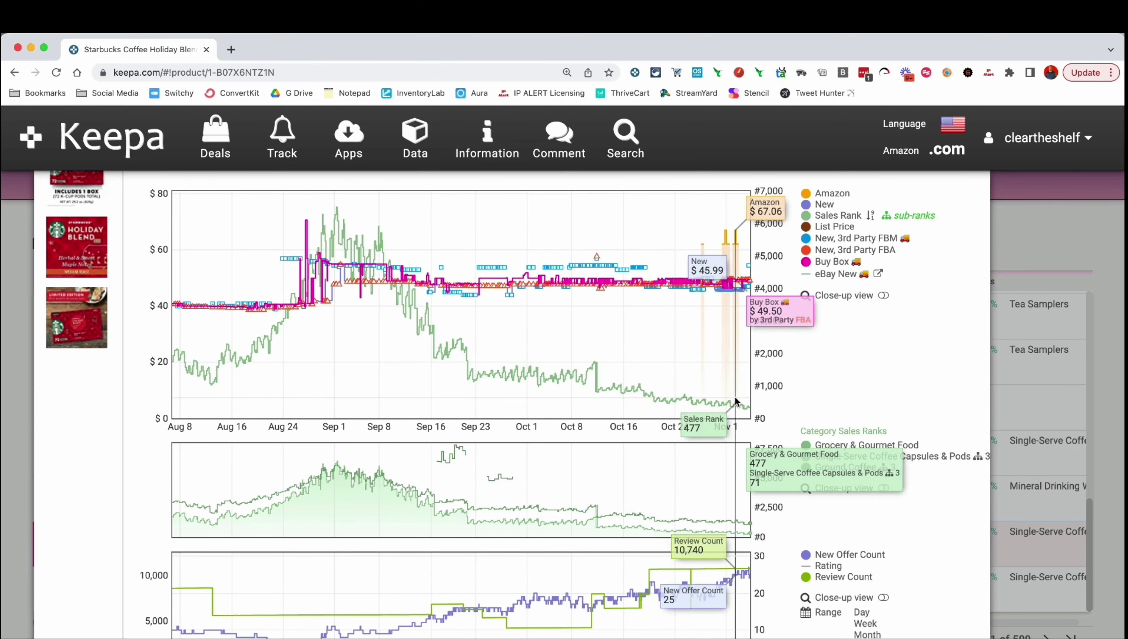
pyautogui.scroll(2, 852, 404)
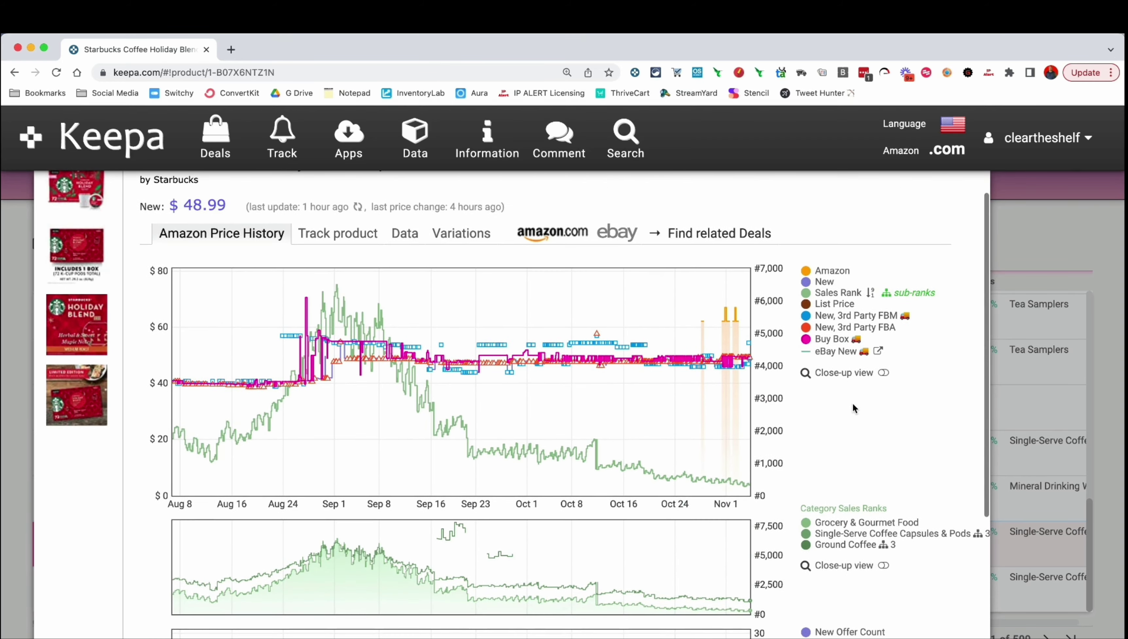
pyautogui.scroll(-8, 853, 406)
pyautogui.scroll(9, 853, 405)
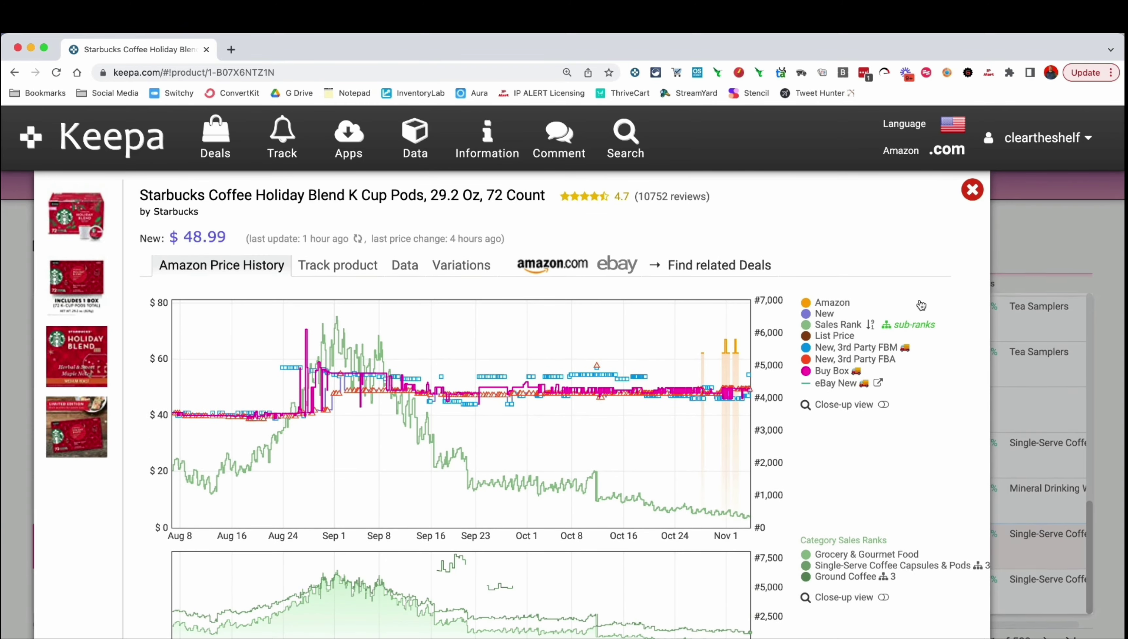
pyautogui.click(972, 190)
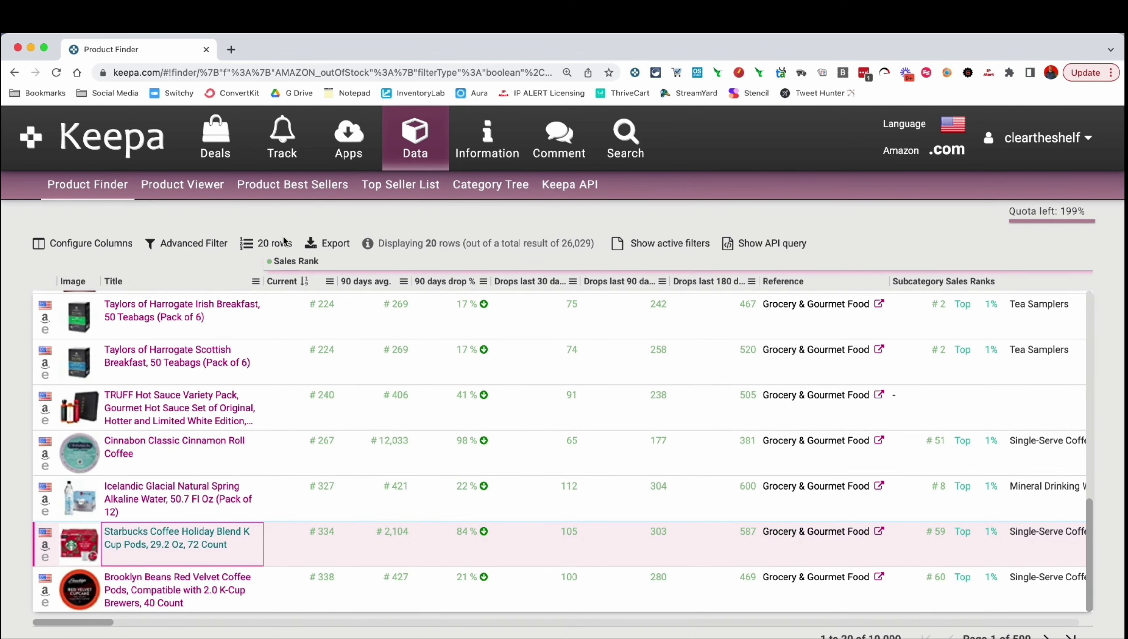
# Return to the advanced product filters and clear the entire form.
pyautogui.click(209, 245)
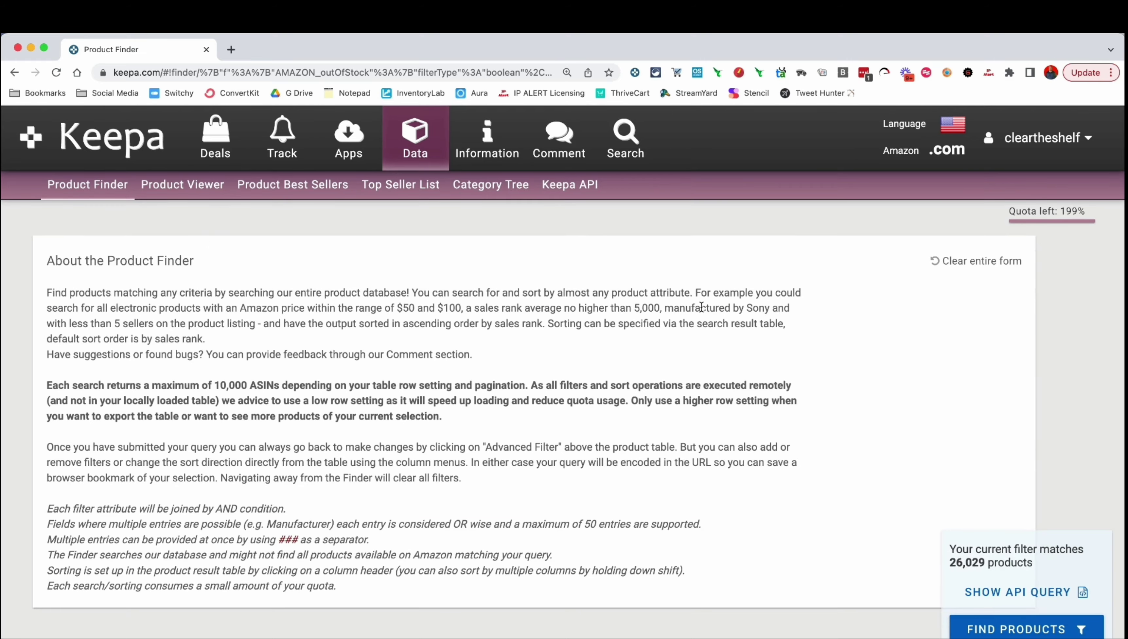
pyautogui.scroll(-5, 920, 324)
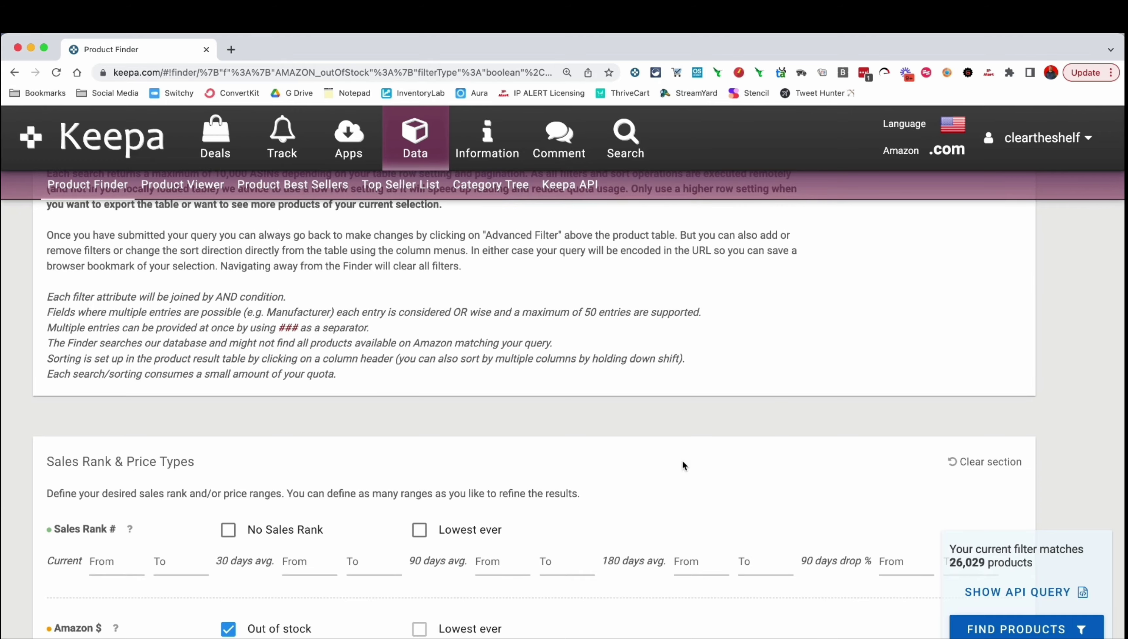
pyautogui.scroll(-6, 682, 461)
pyautogui.scroll(-15, 682, 462)
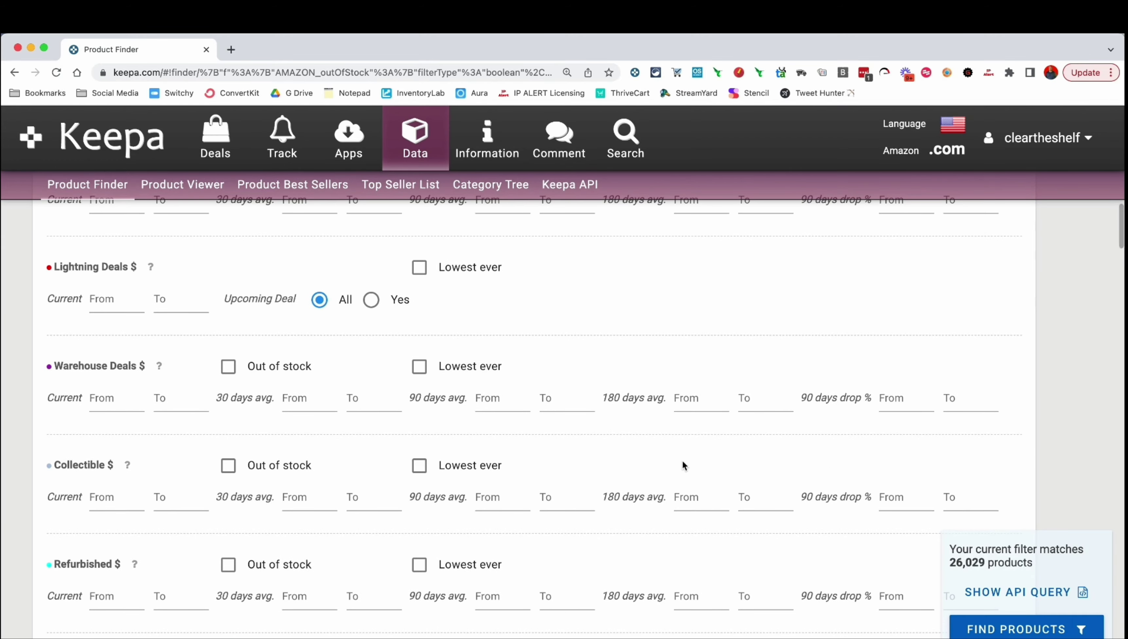
pyautogui.scroll(15, 658, 460)
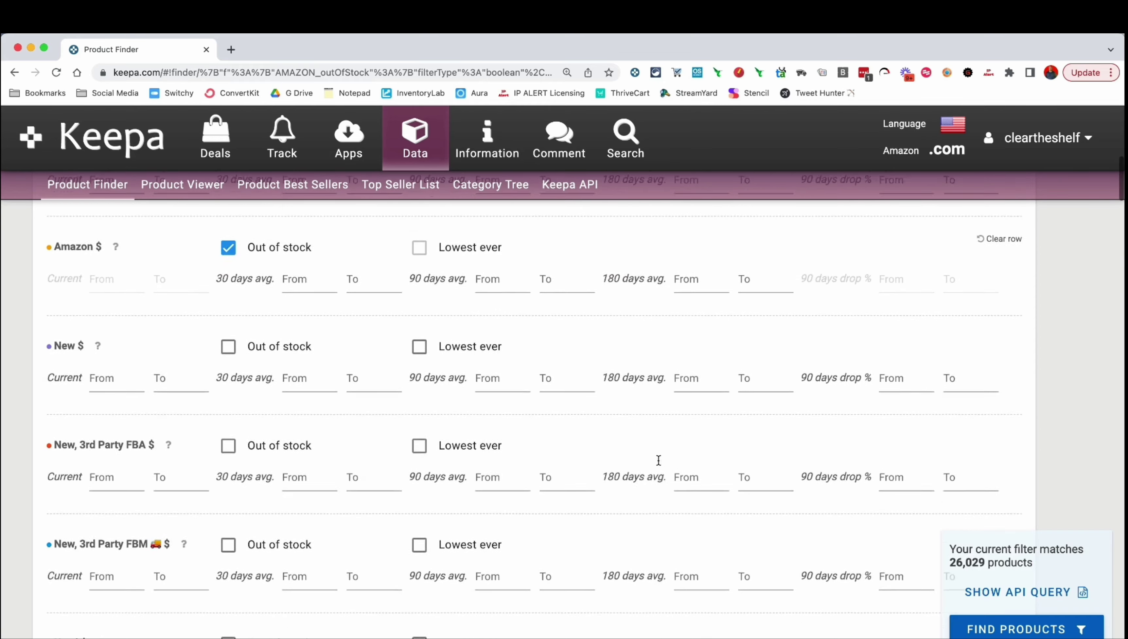
pyautogui.scroll(3, 659, 460)
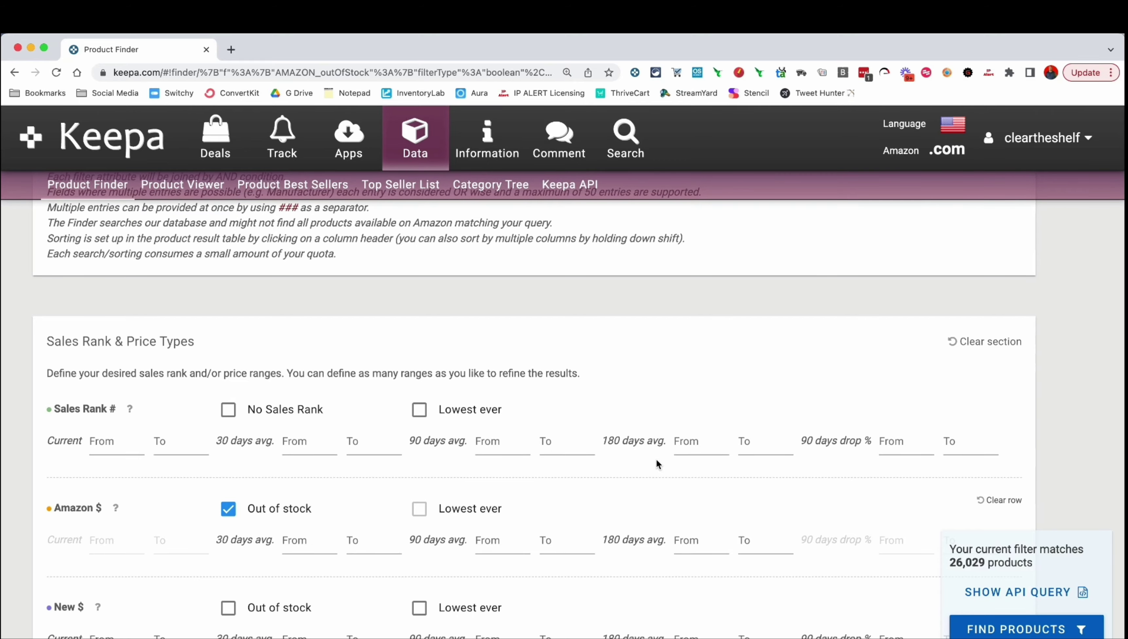
pyautogui.scroll(7, 859, 375)
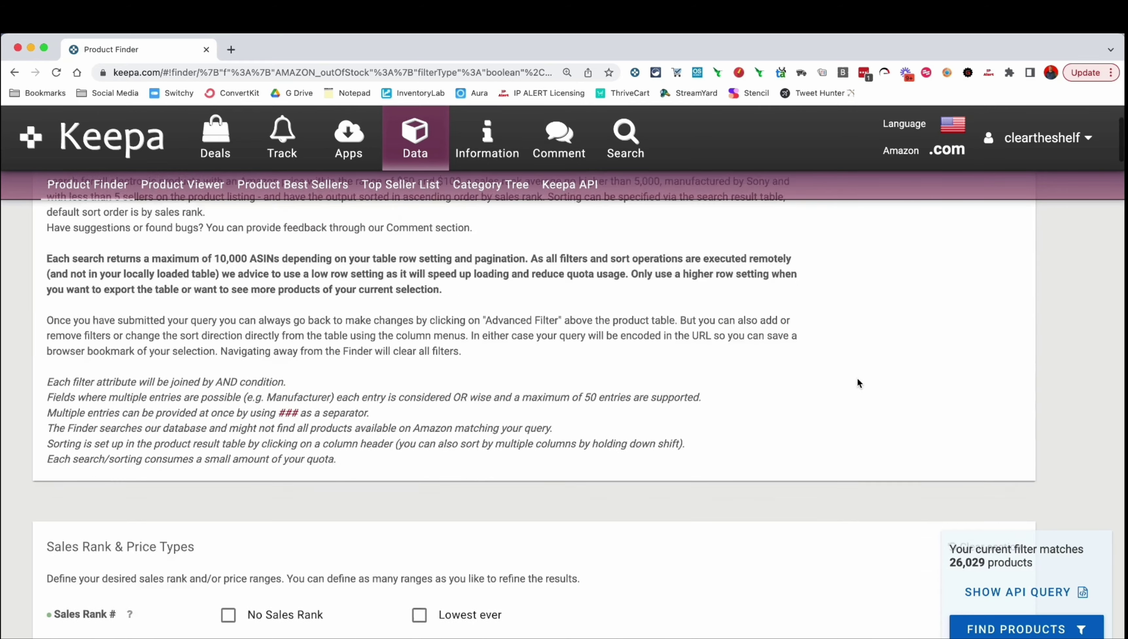
pyautogui.click(949, 264)
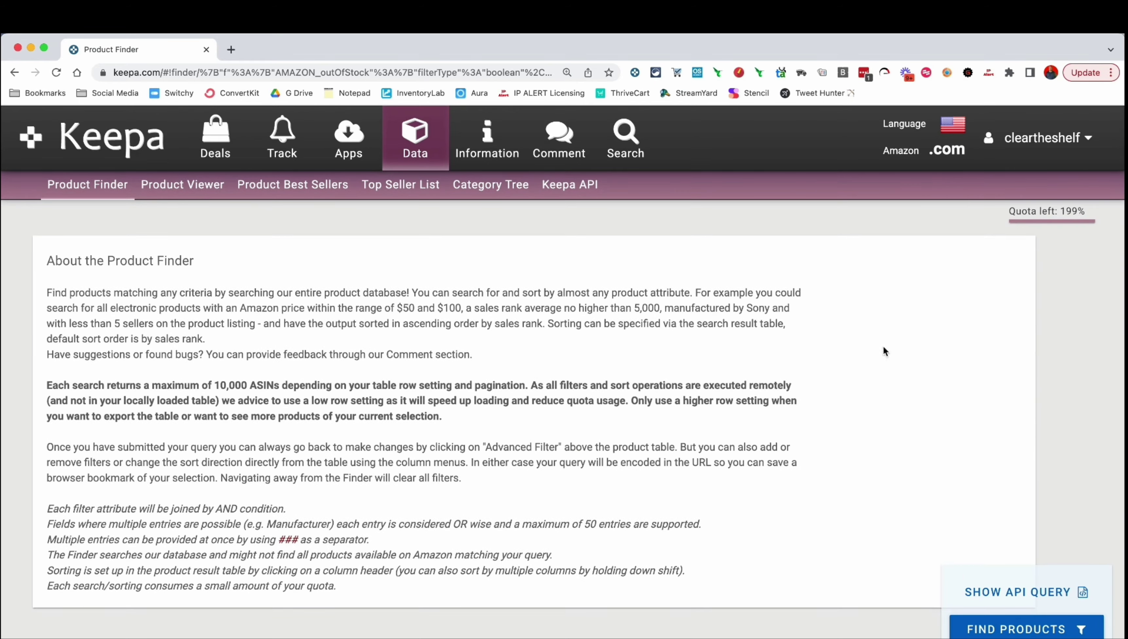
# Set the current sales rank range to 50000–125000 and the 30-day average sales rank range to 45000–130000.
pyautogui.scroll(-8, 874, 375)
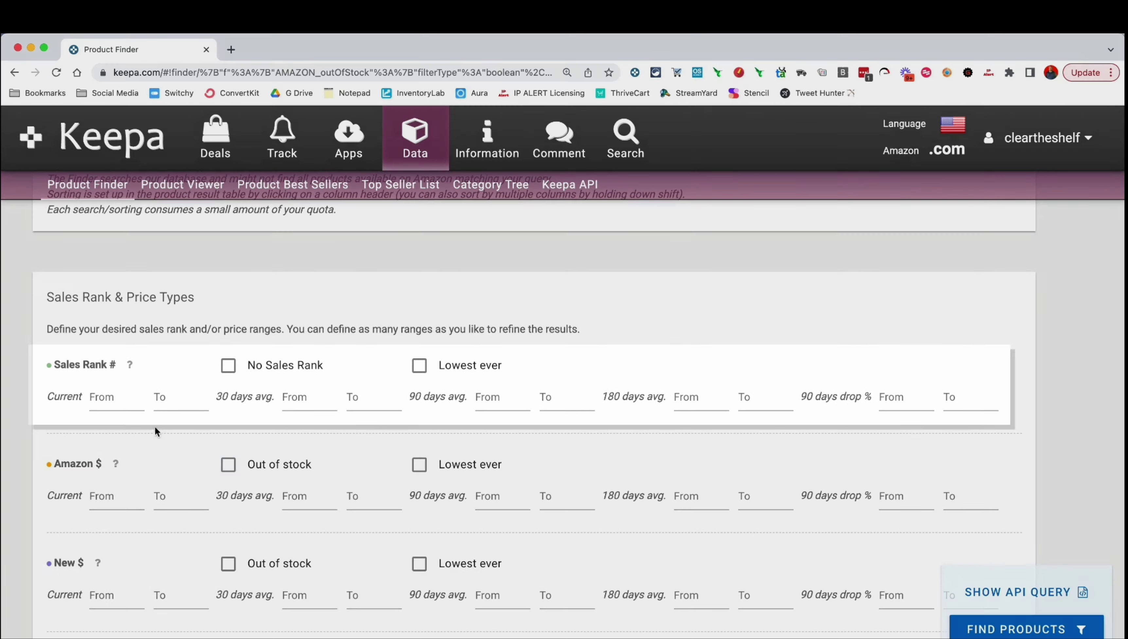
pyautogui.click(133, 403)
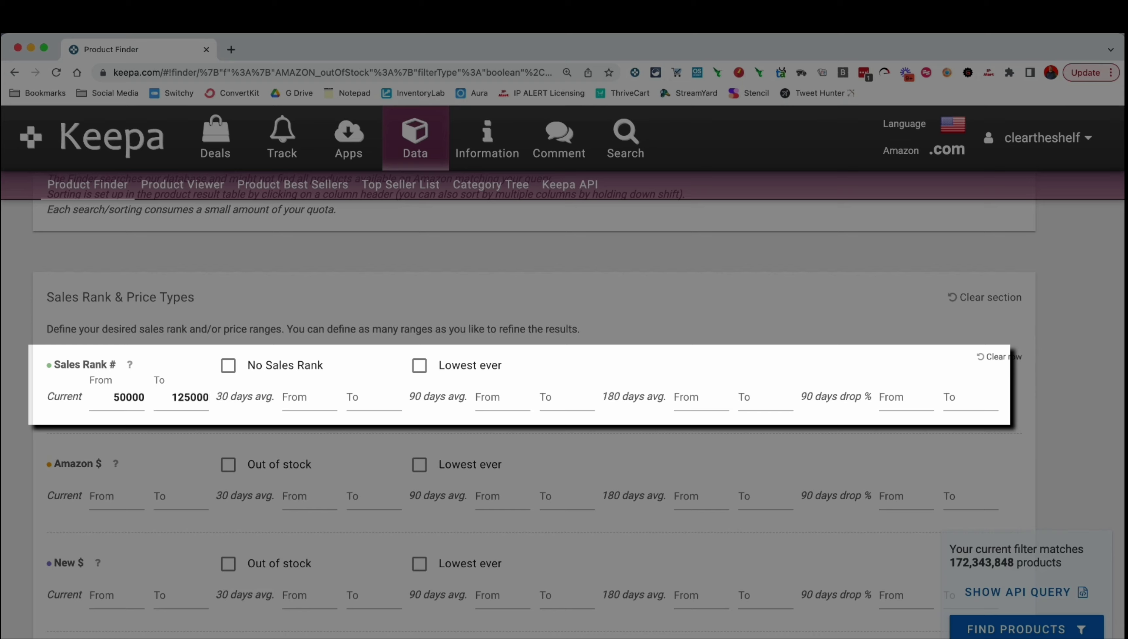
pyautogui.press('Tab')
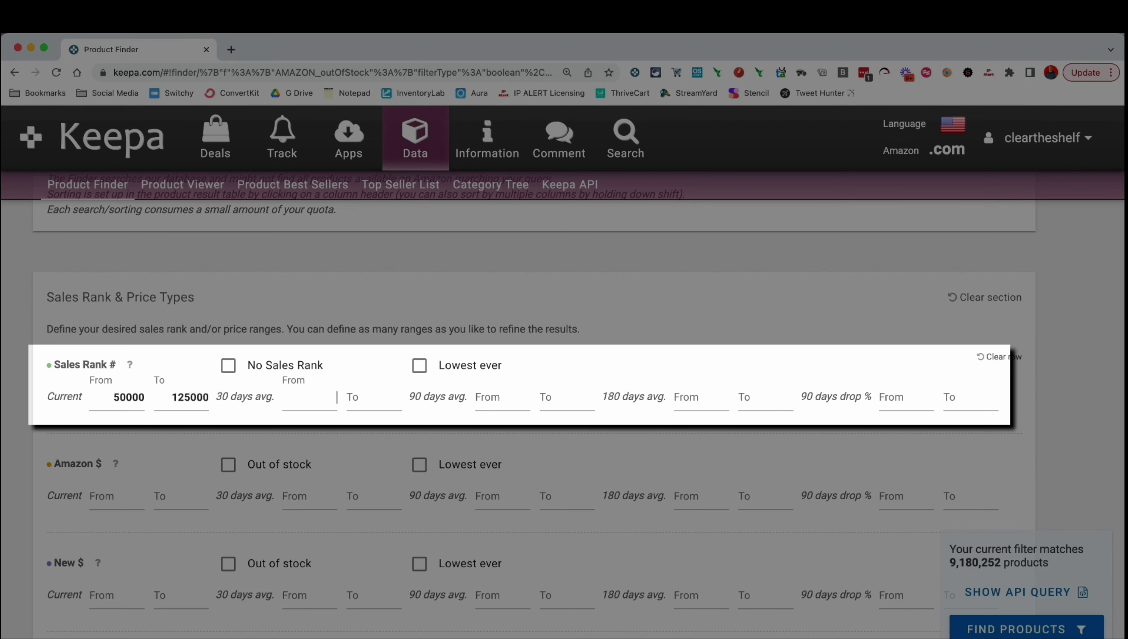
pyautogui.press('Tab')
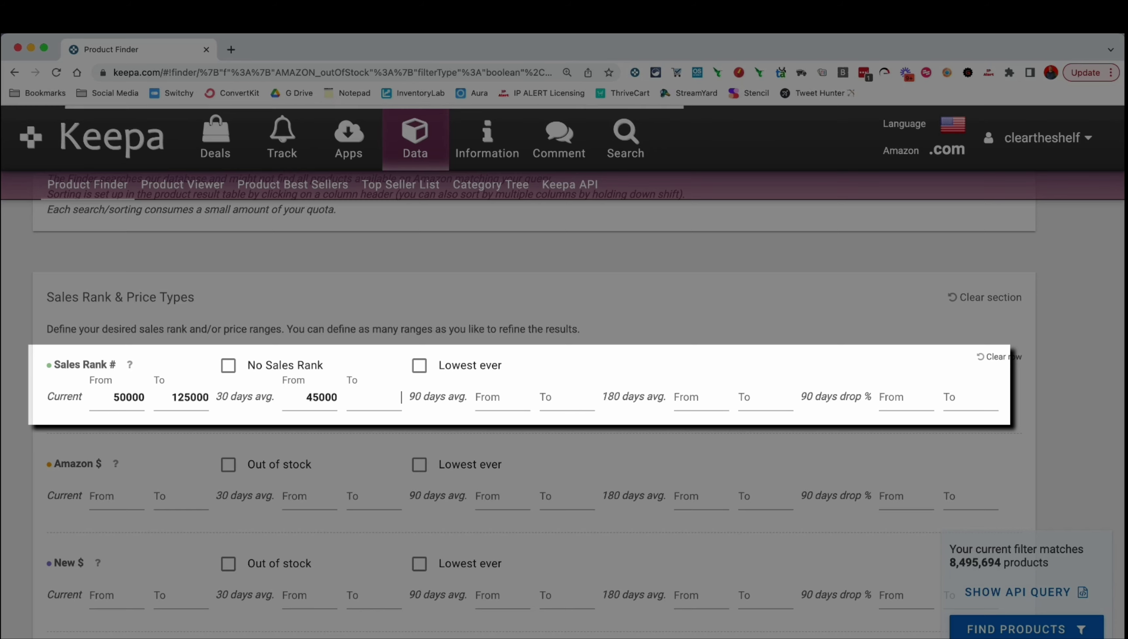
pyautogui.write('130000')
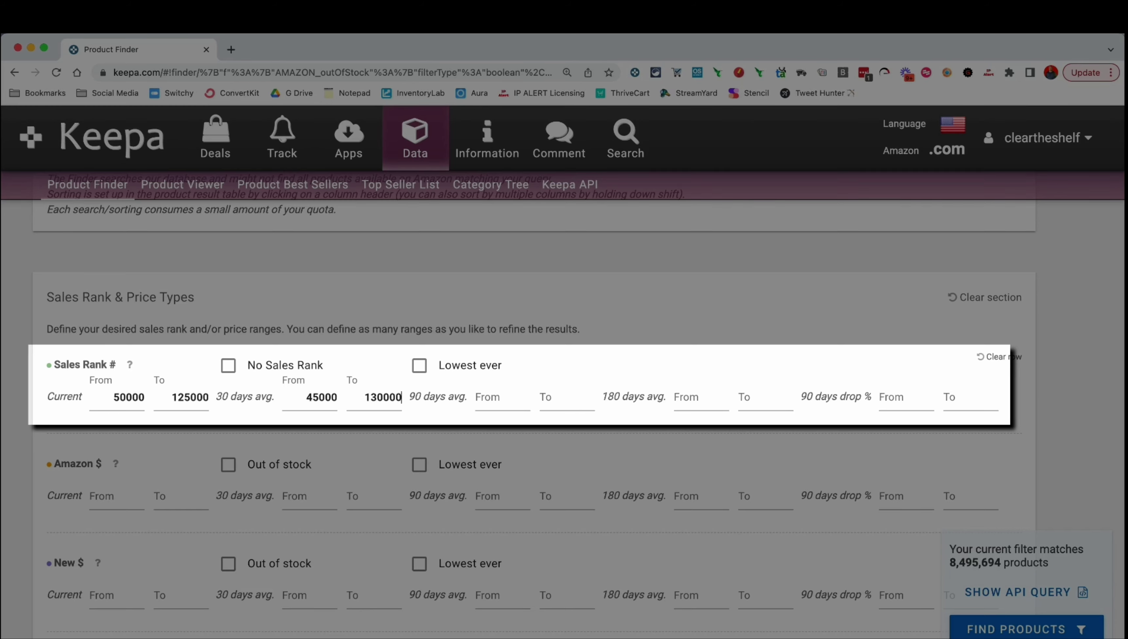
# Set the 90-day average sales rank range to 40000–135000 and the 90-day sales rank drop range to -20–10 percent.
pyautogui.press('Tab')
pyautogui.press('Tab')
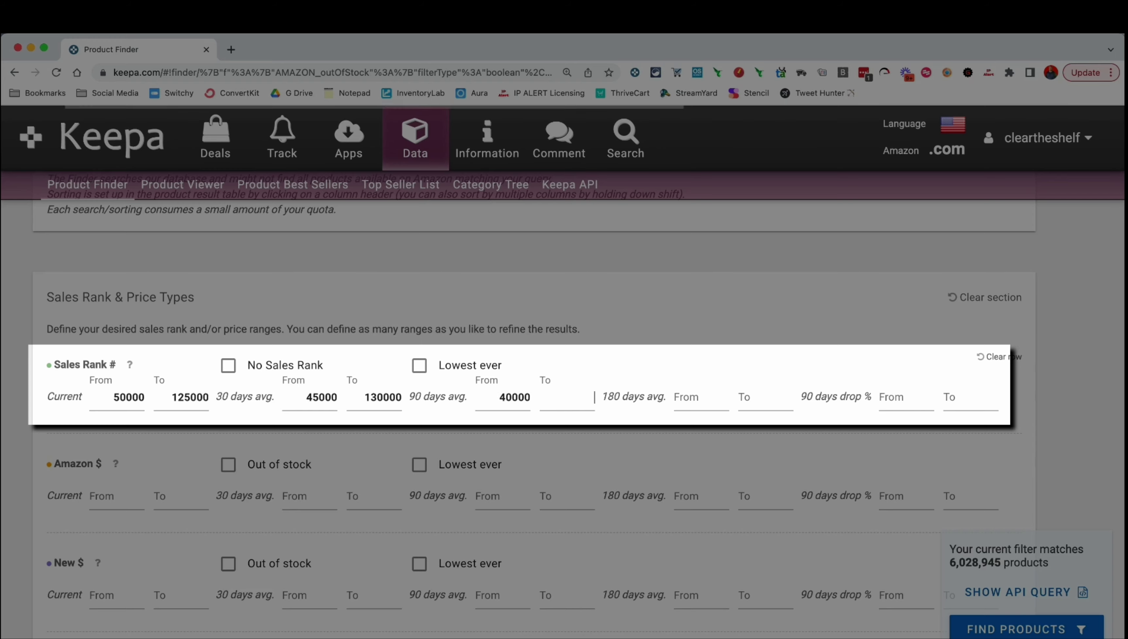
pyautogui.write('135000')
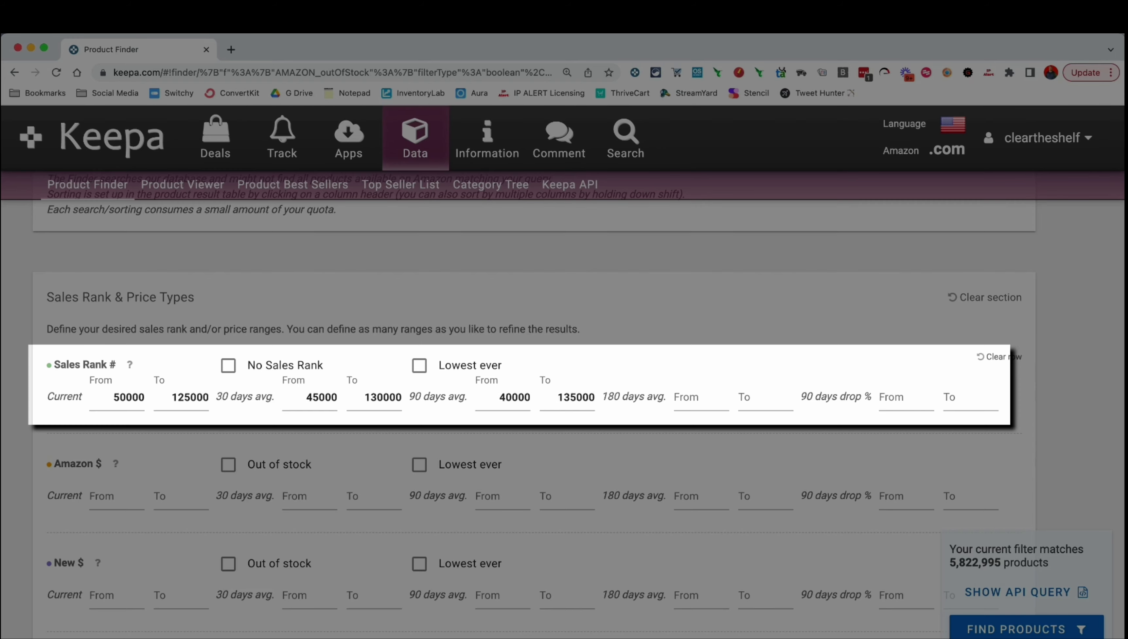
pyautogui.press('Tab')
pyautogui.press('Tab')
pyautogui.press('Tab')
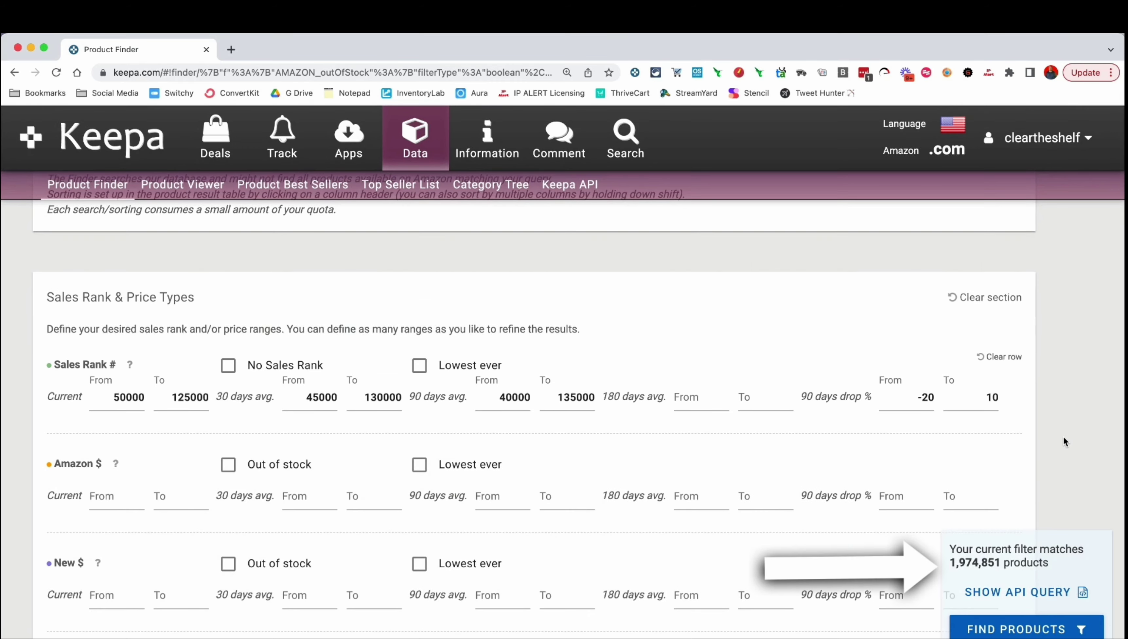
# Restrict the Amazon price filter to products that Amazon has out of stock.
pyautogui.scroll(-3, 1062, 436)
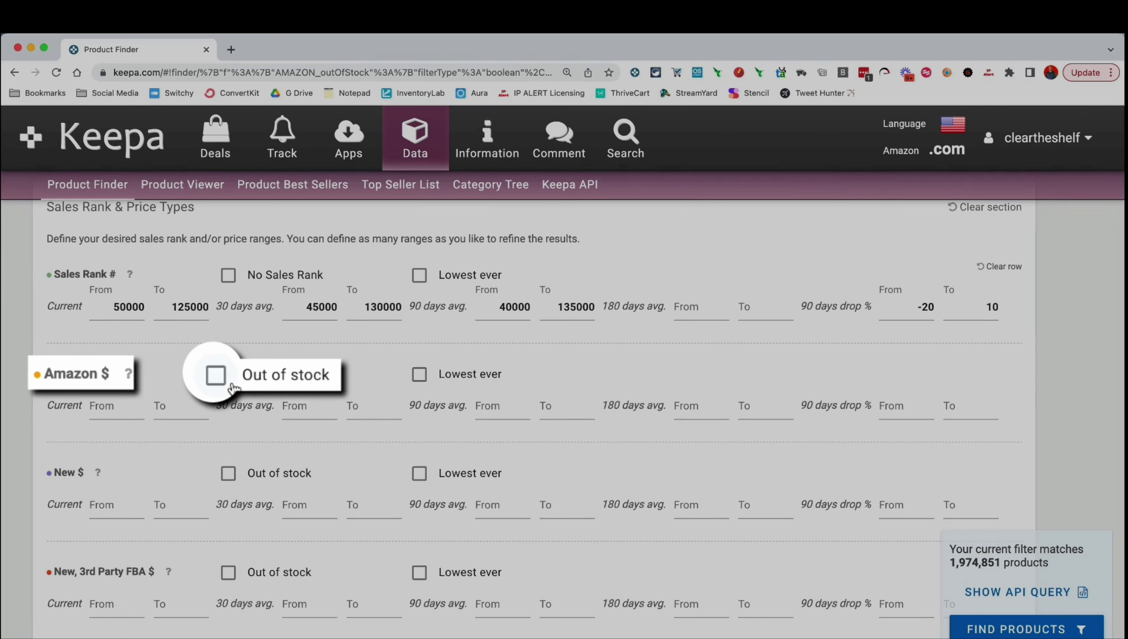
pyautogui.click(228, 376)
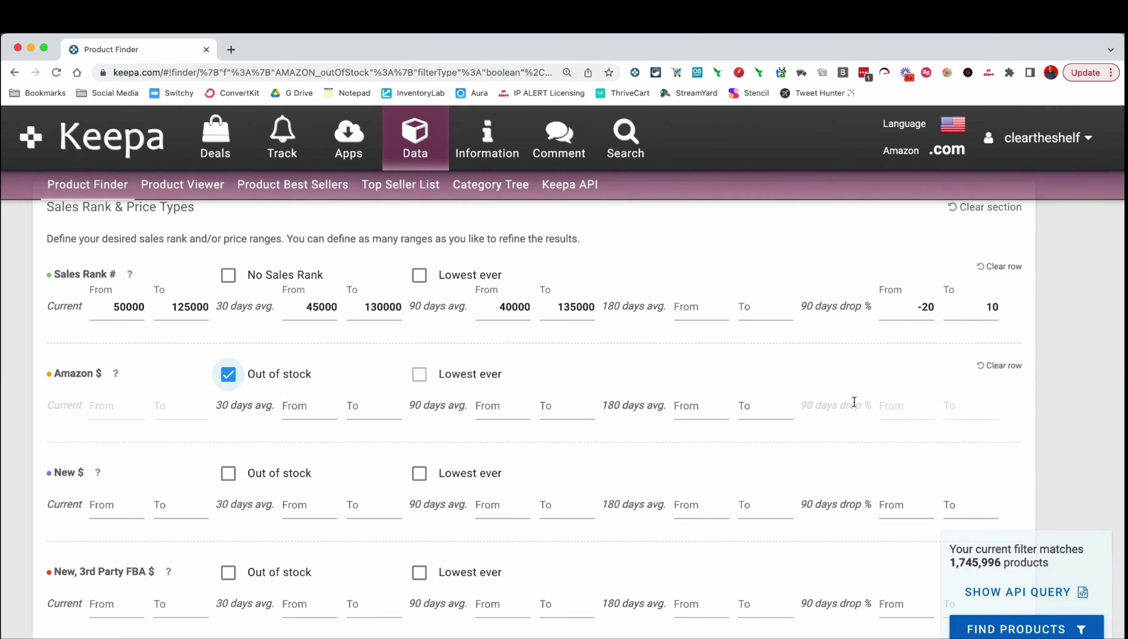
pyautogui.scroll(-10, 1039, 420)
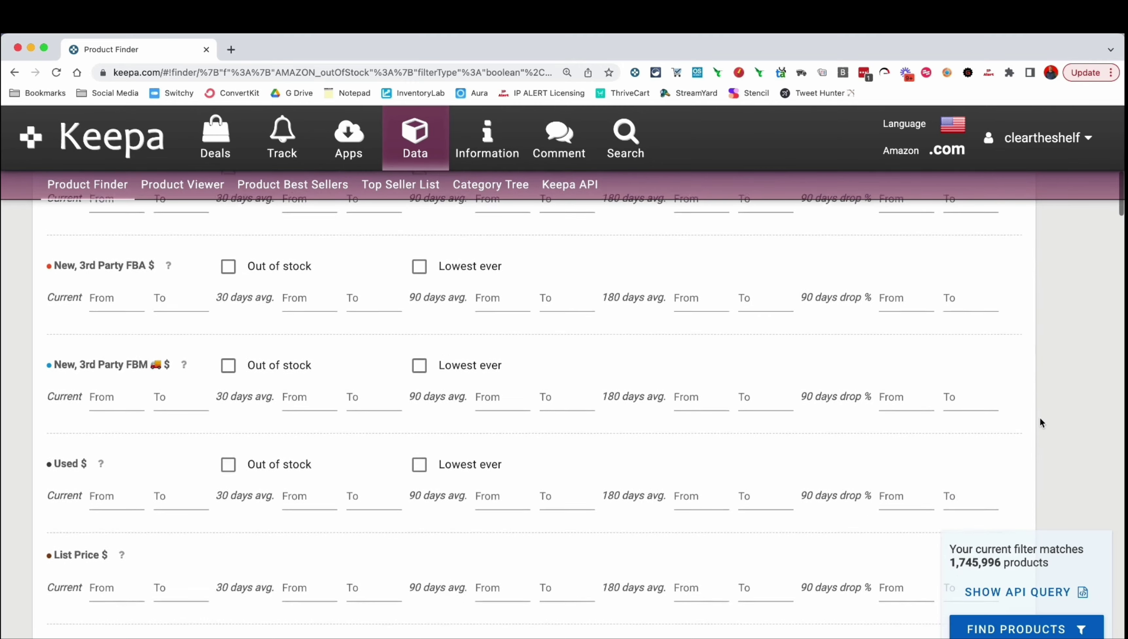
# Restrict the search to the Grocery & Gourmet Food root category.
pyautogui.scroll(-14, 1040, 419)
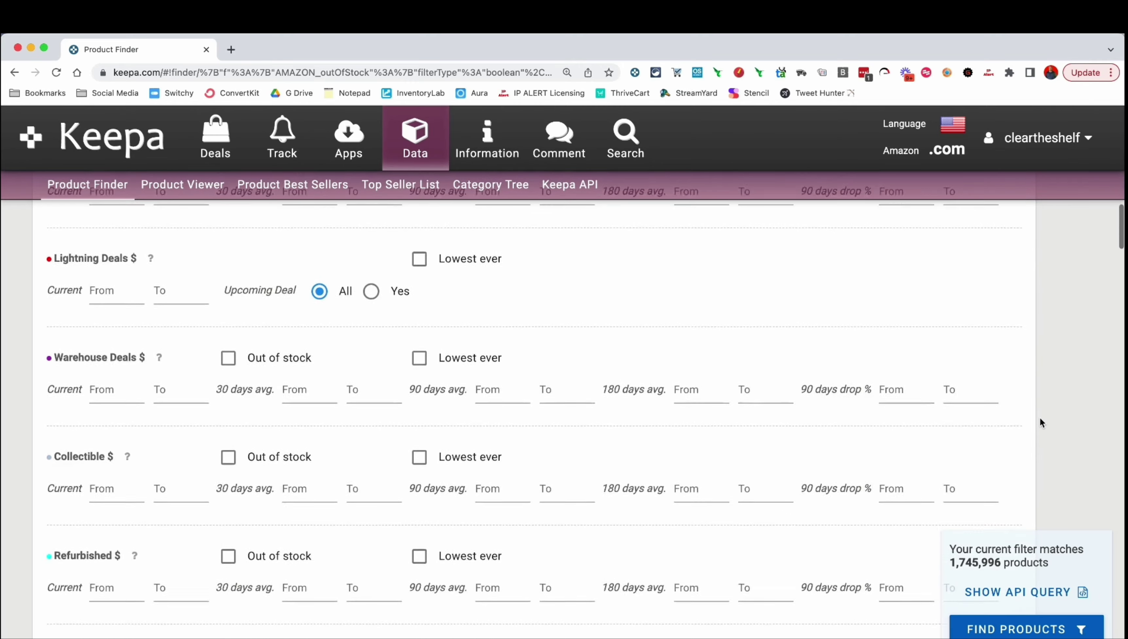
pyautogui.scroll(-3, 1040, 422)
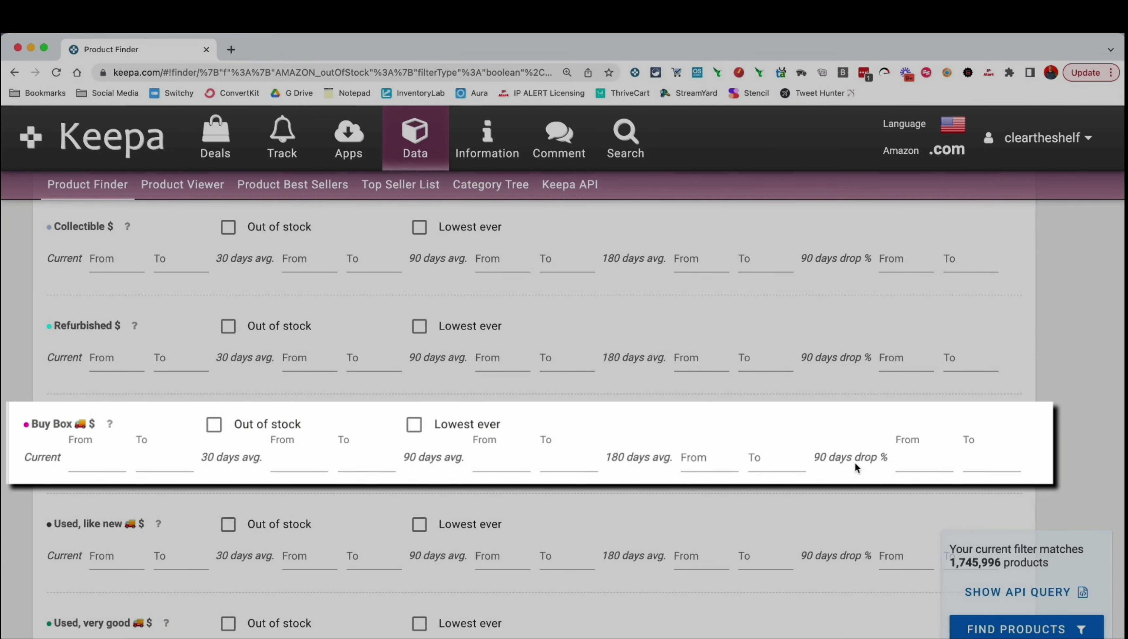
pyautogui.scroll(-1, 840, 463)
pyautogui.scroll(-15, 468, 441)
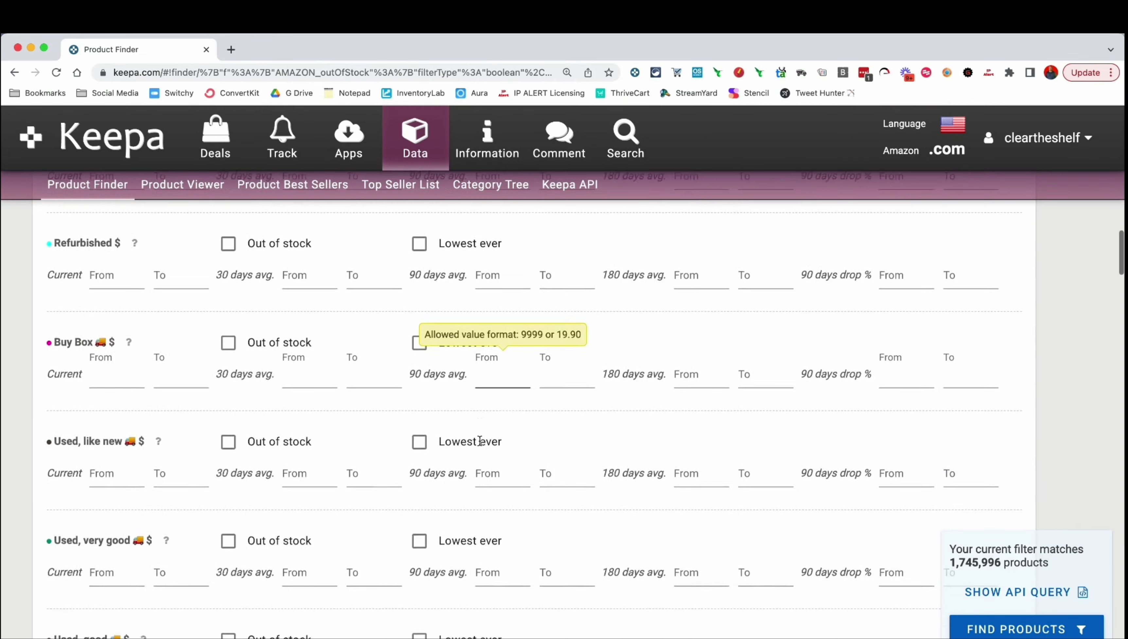
pyautogui.scroll(-14, 477, 440)
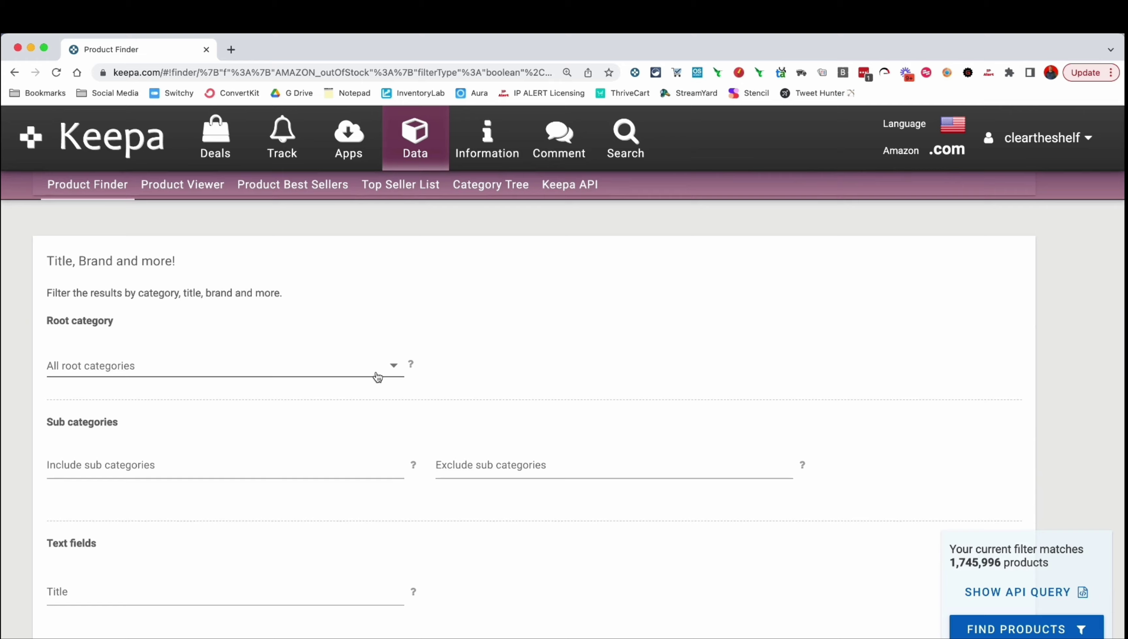
pyautogui.click(378, 374)
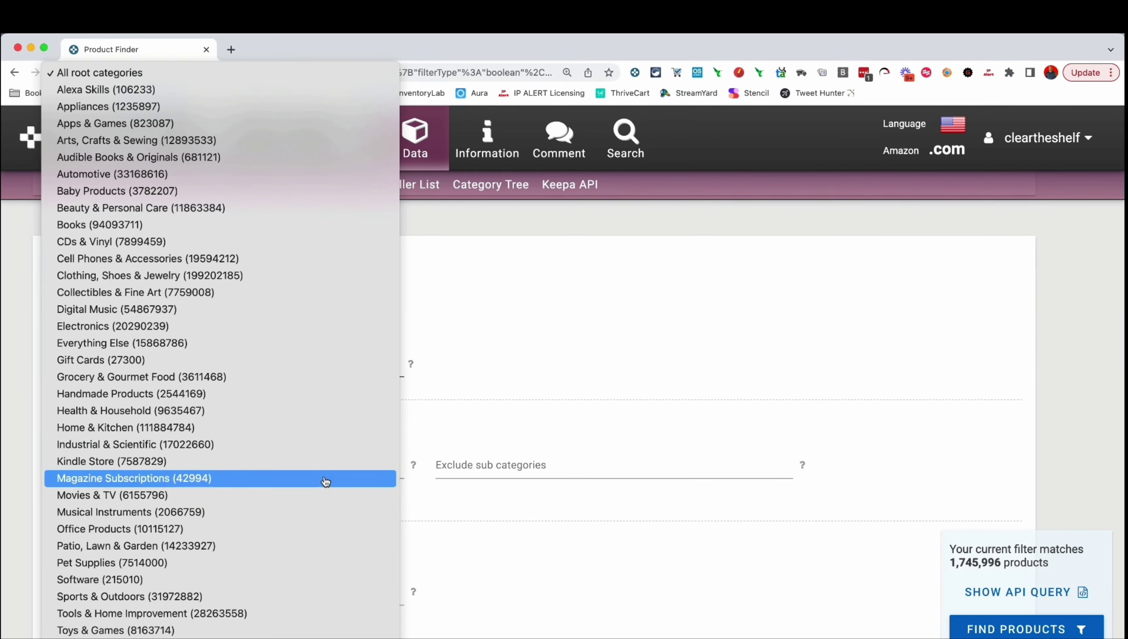
pyautogui.click(175, 378)
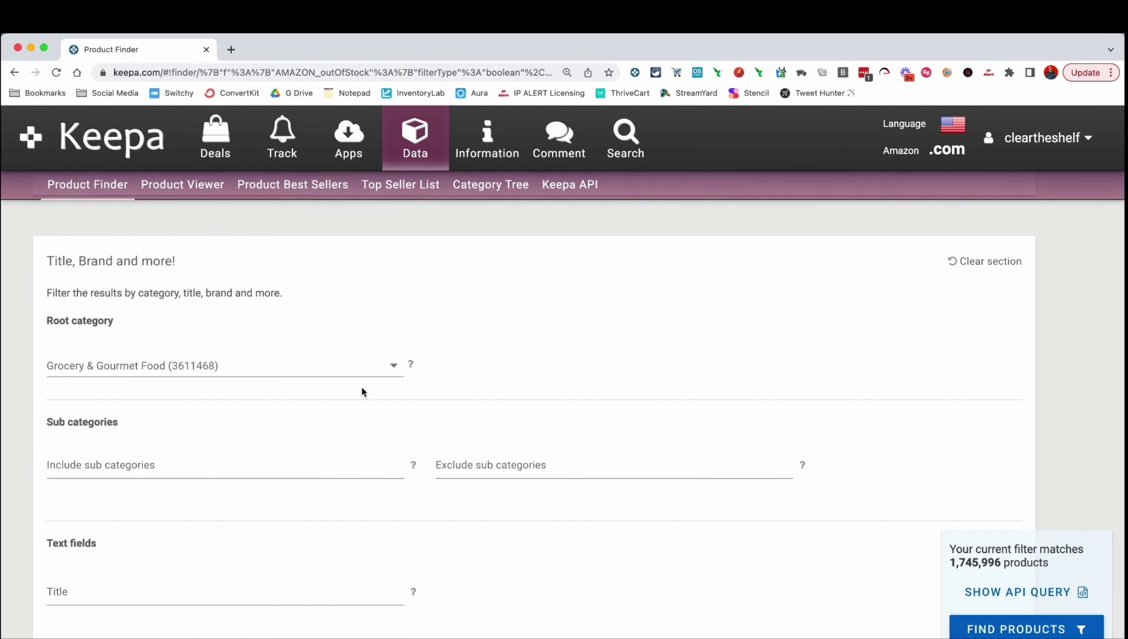
# Exclude digital products from the product type filter, keeping only physical products.
pyautogui.scroll(-4, 549, 393)
pyautogui.scroll(-13, 549, 393)
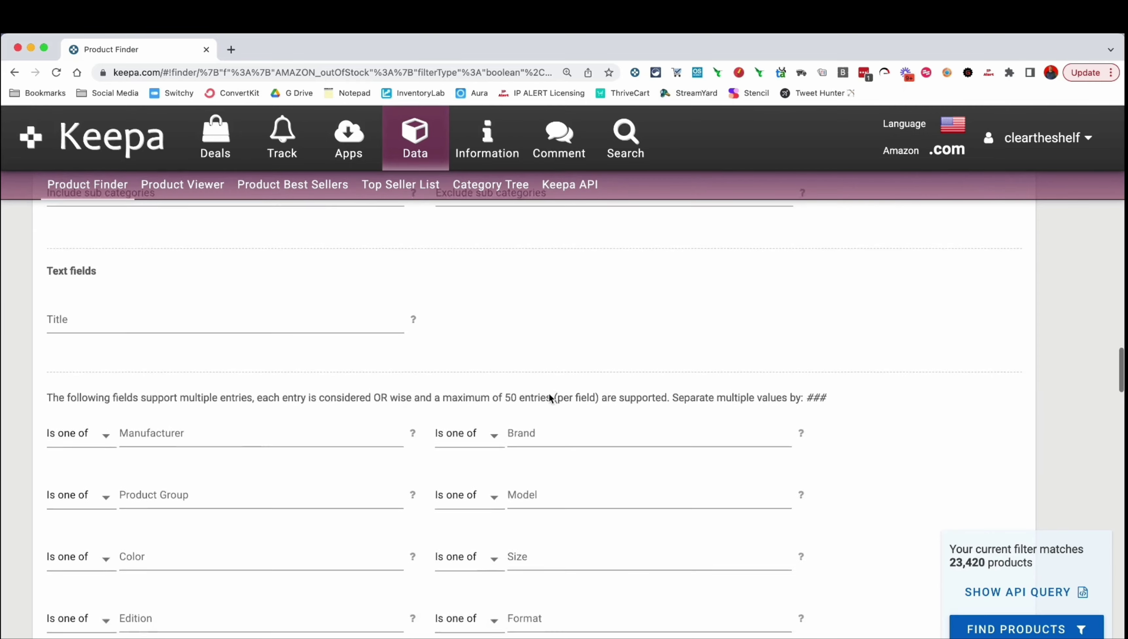
pyautogui.scroll(-3, 550, 398)
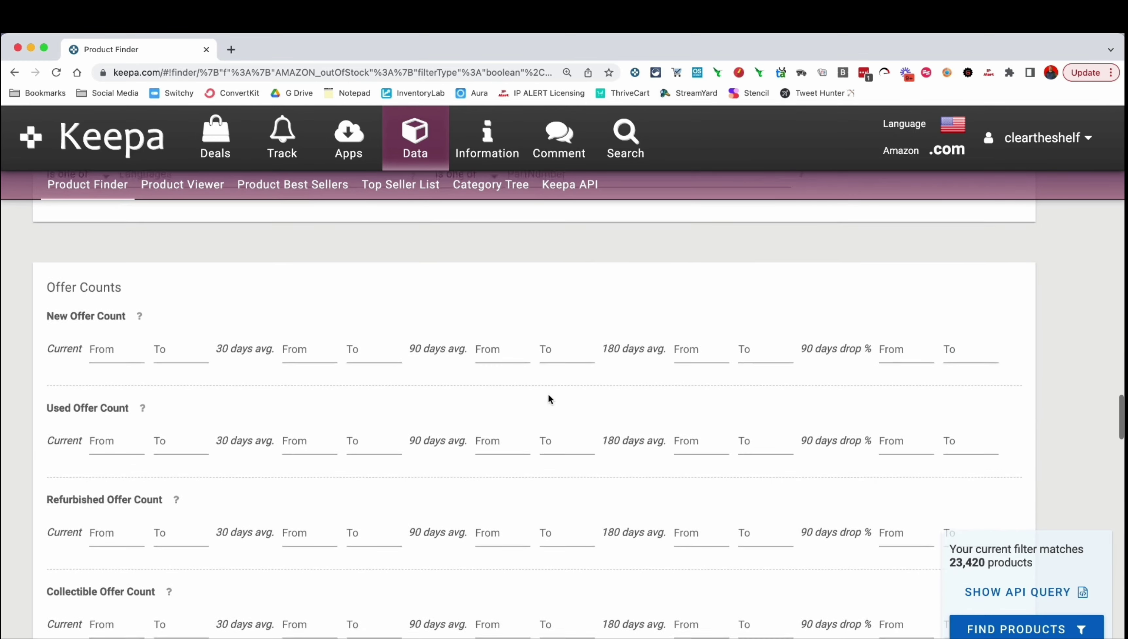
pyautogui.scroll(-8, 549, 398)
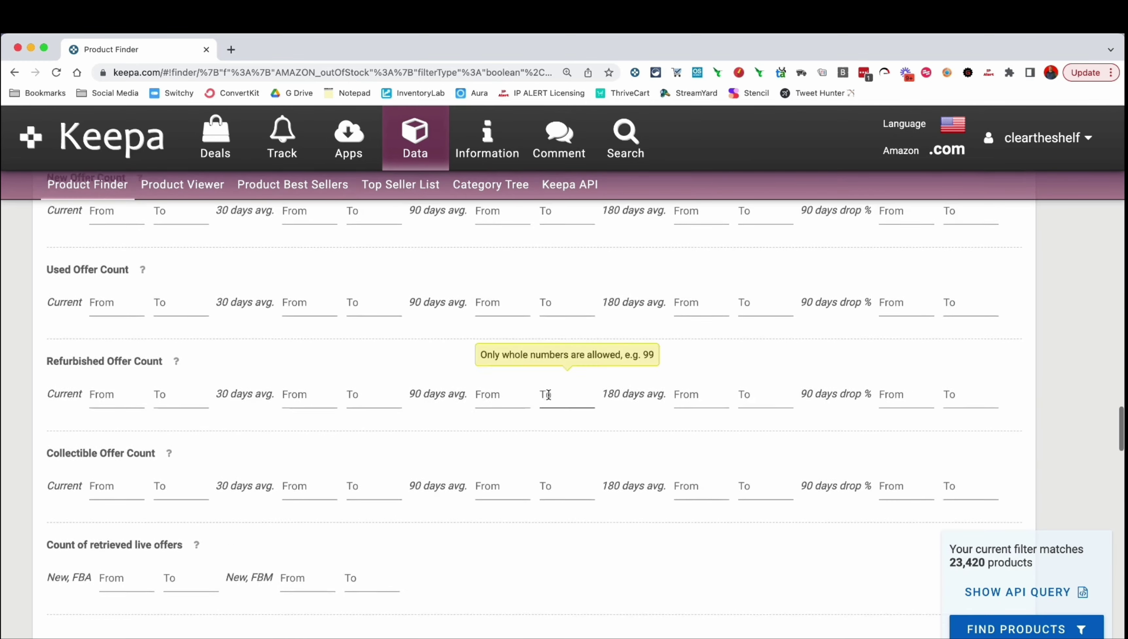
pyautogui.scroll(-9, 548, 394)
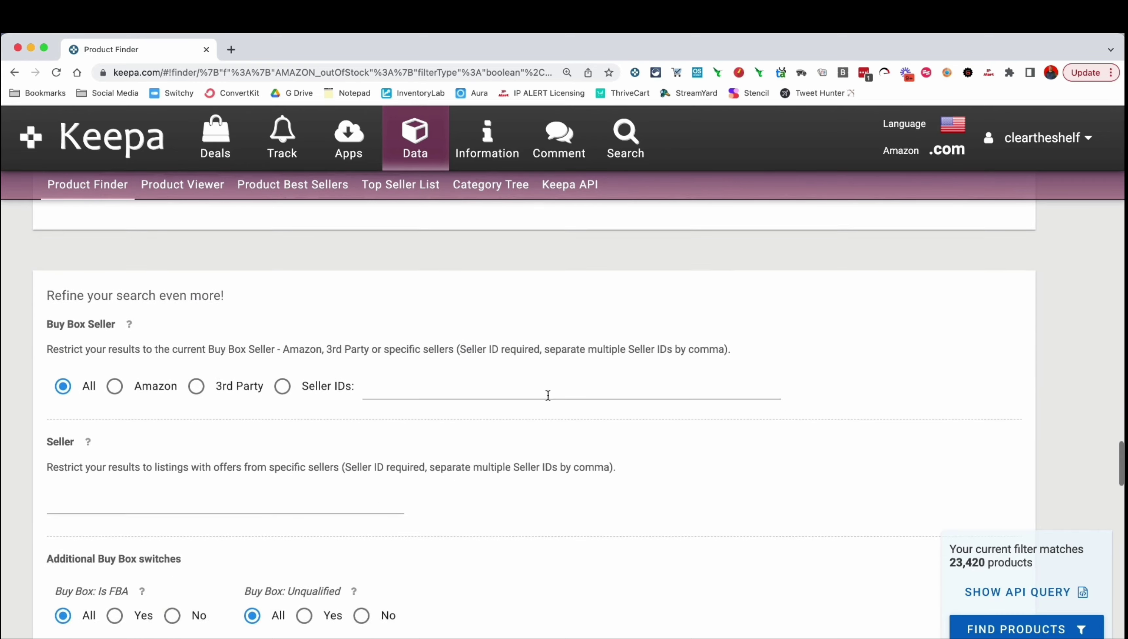
pyautogui.scroll(-1, 549, 399)
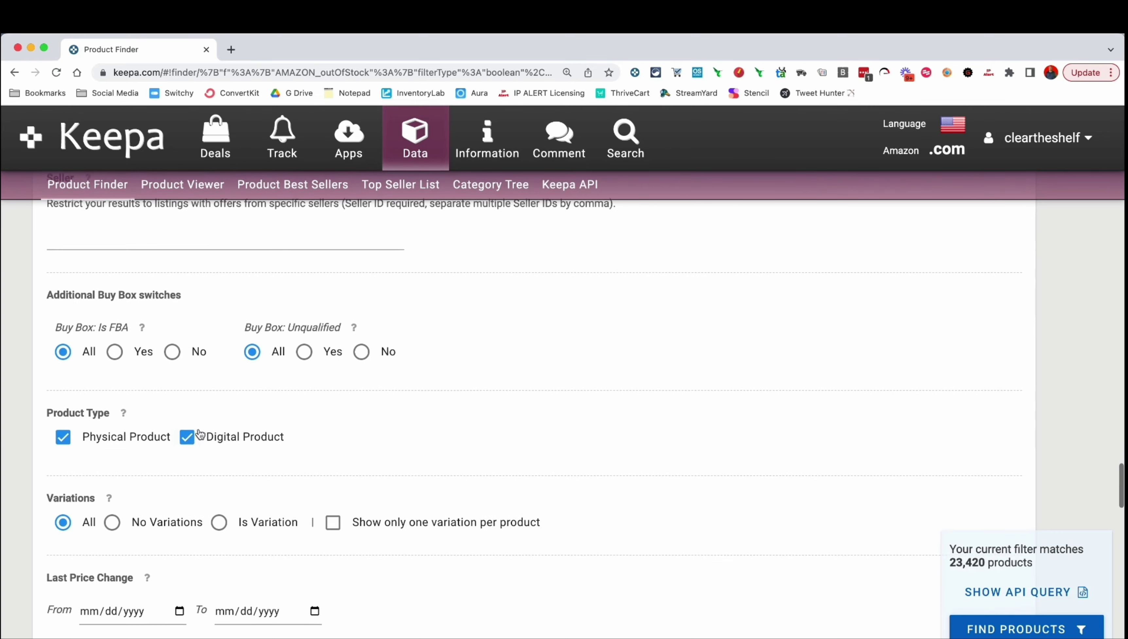
pyautogui.click(187, 436)
# Set the minimum Amazon 90-day out-of-stock percentage to 60 and run the product search.
pyautogui.scroll(-12, 431, 421)
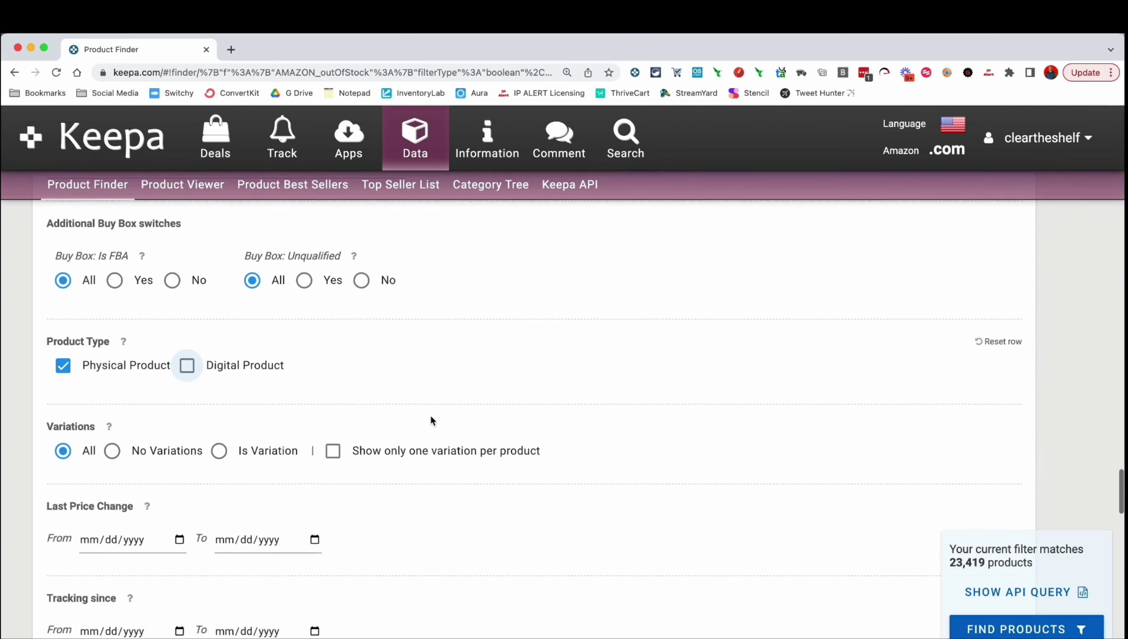
pyautogui.scroll(-3, 430, 421)
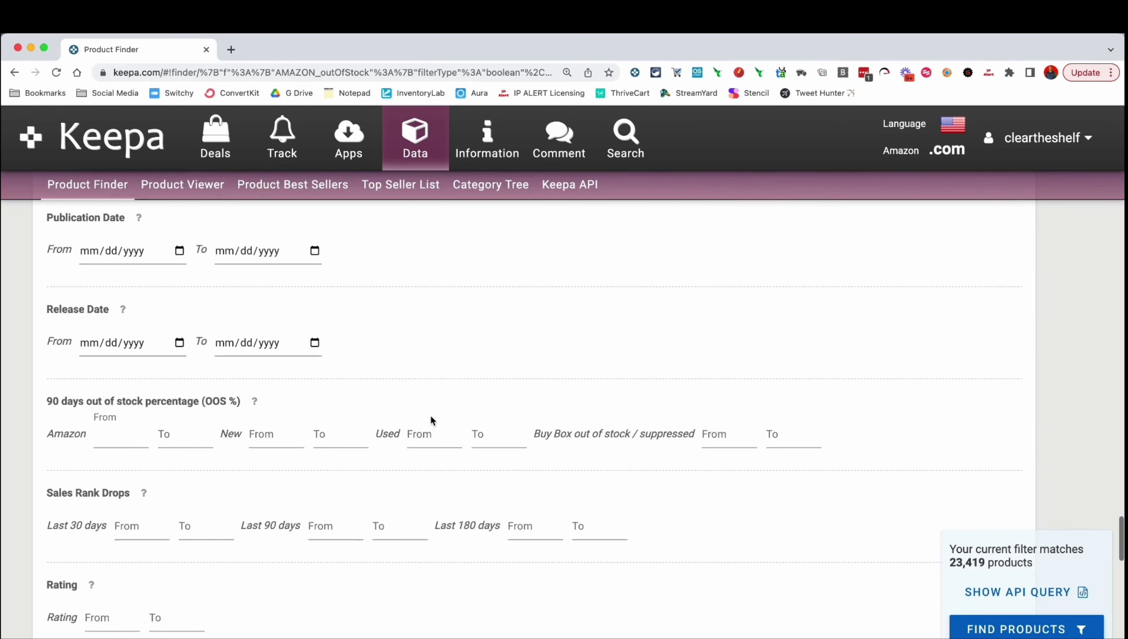
pyautogui.click(127, 429)
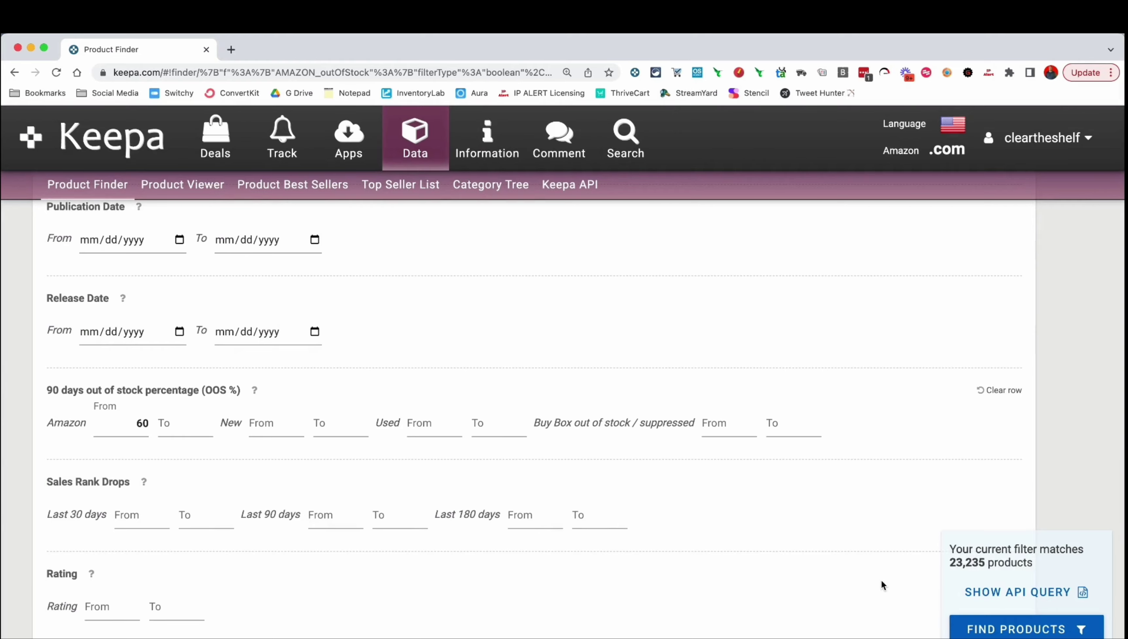
pyautogui.scroll(-1, 861, 577)
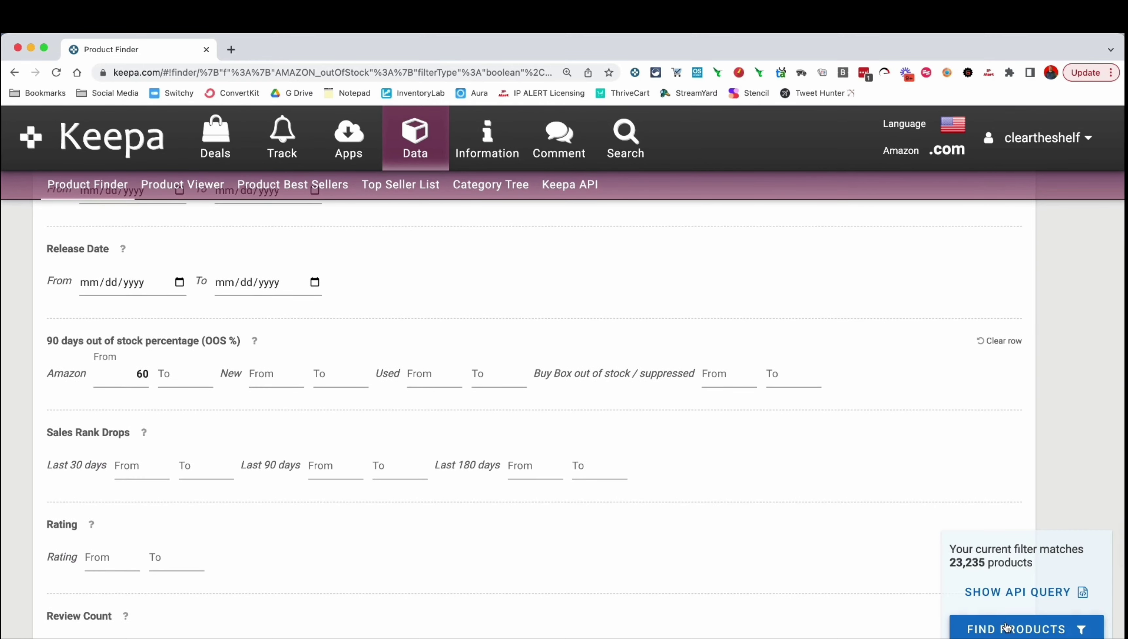
pyautogui.click(985, 626)
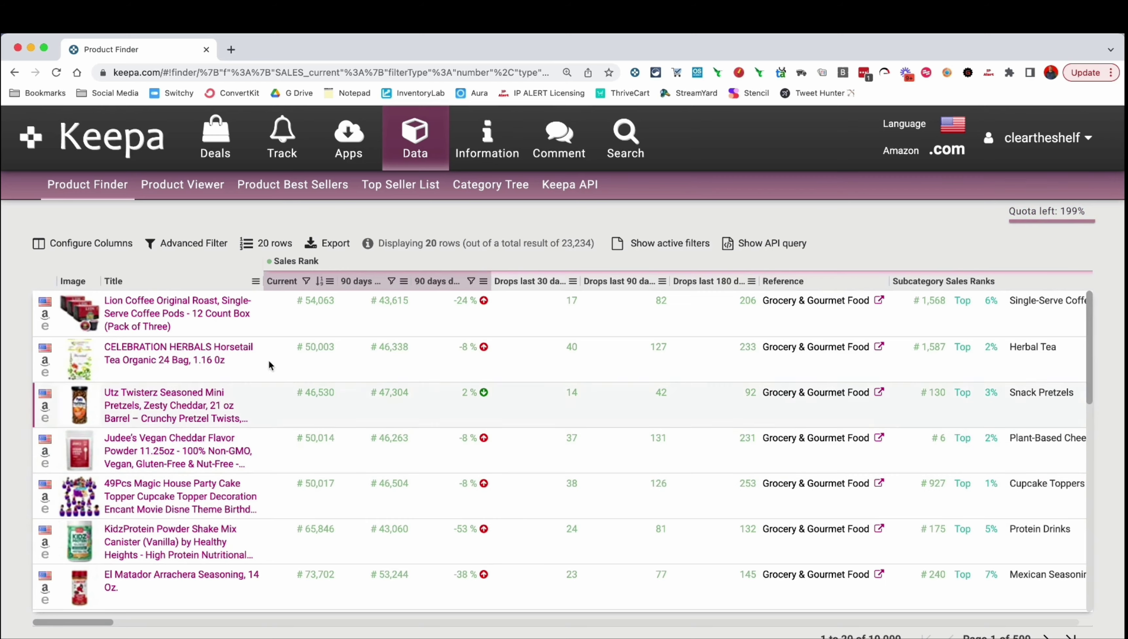
# Examine the Lion Coffee Original Roast pods' price, sales rank and offer count history, and return to the results list.
pyautogui.click(211, 318)
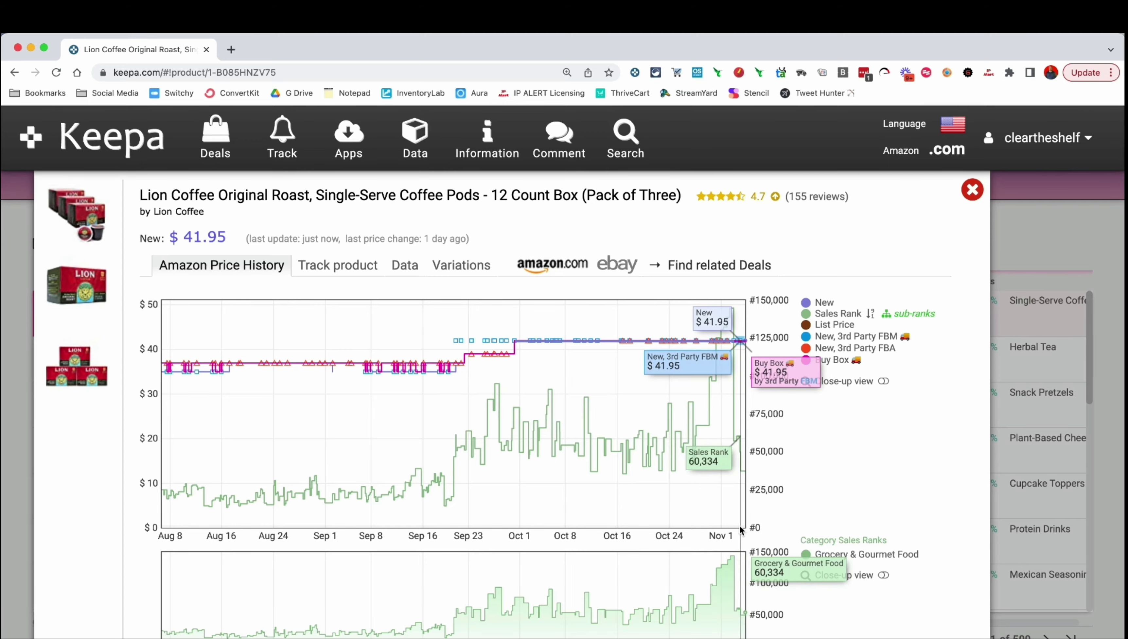
pyautogui.scroll(-2, 858, 483)
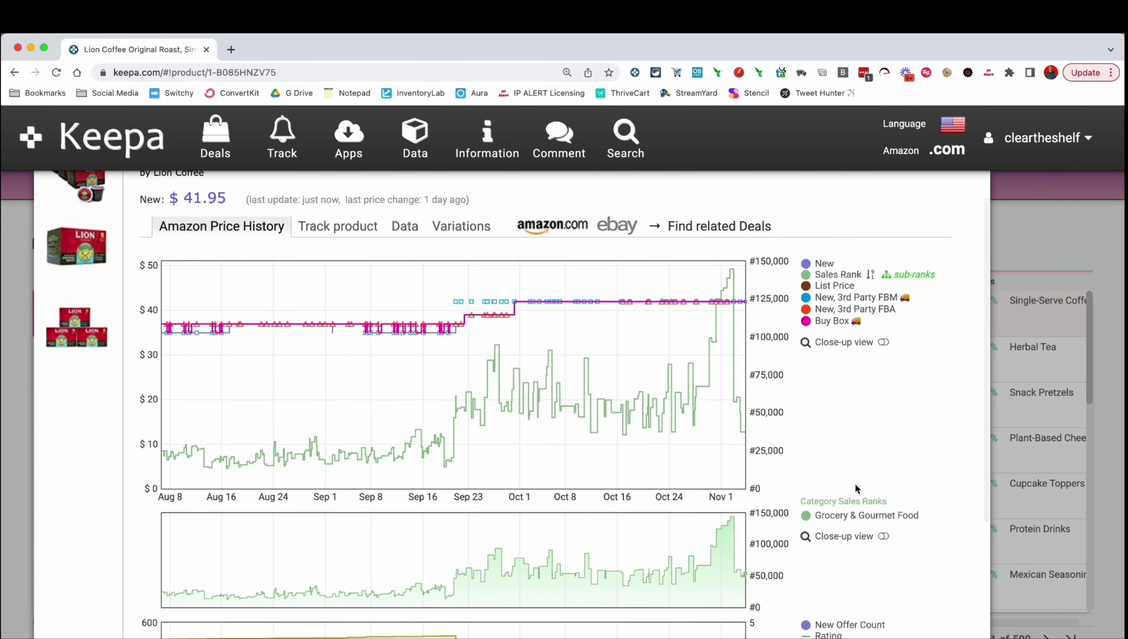
pyautogui.scroll(-7, 857, 477)
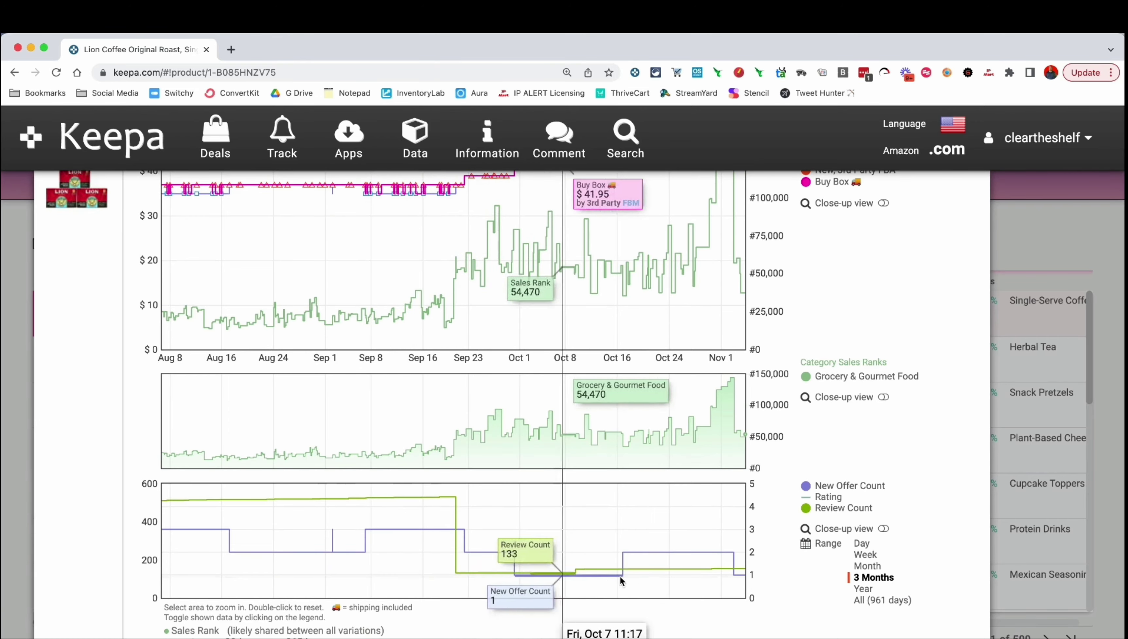
pyautogui.scroll(5, 851, 572)
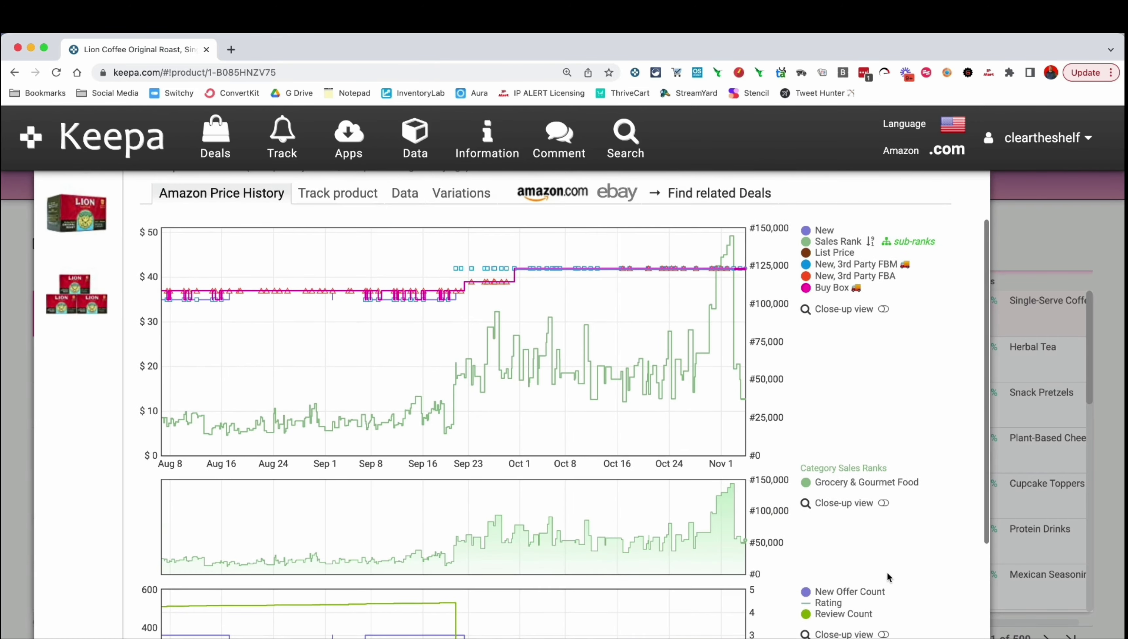
pyautogui.scroll(3, 677, 408)
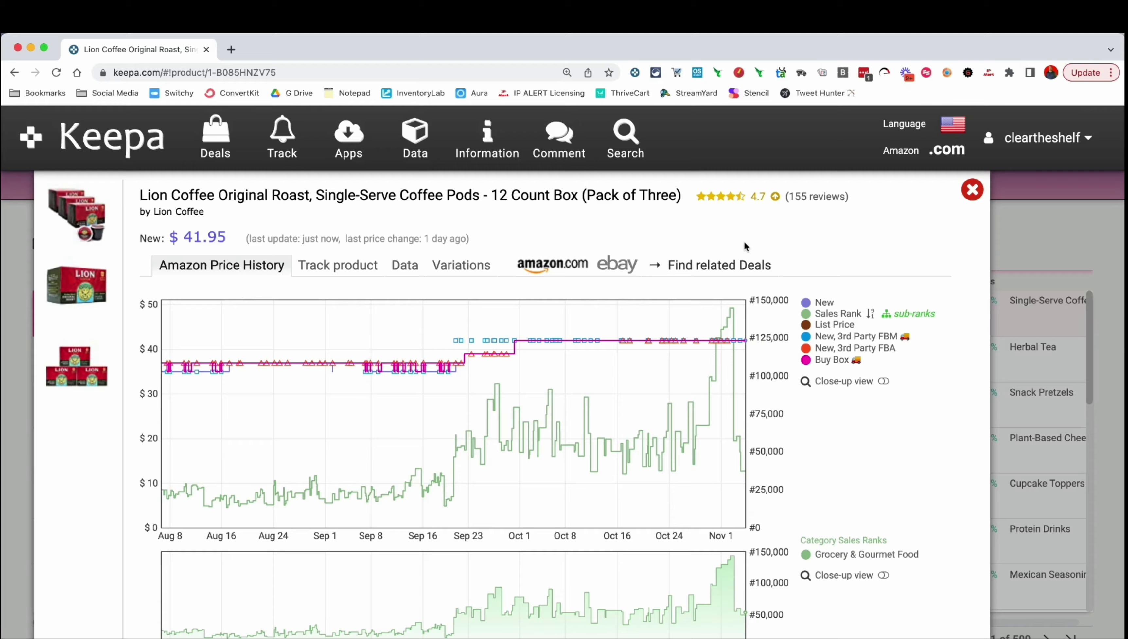
pyautogui.click(972, 190)
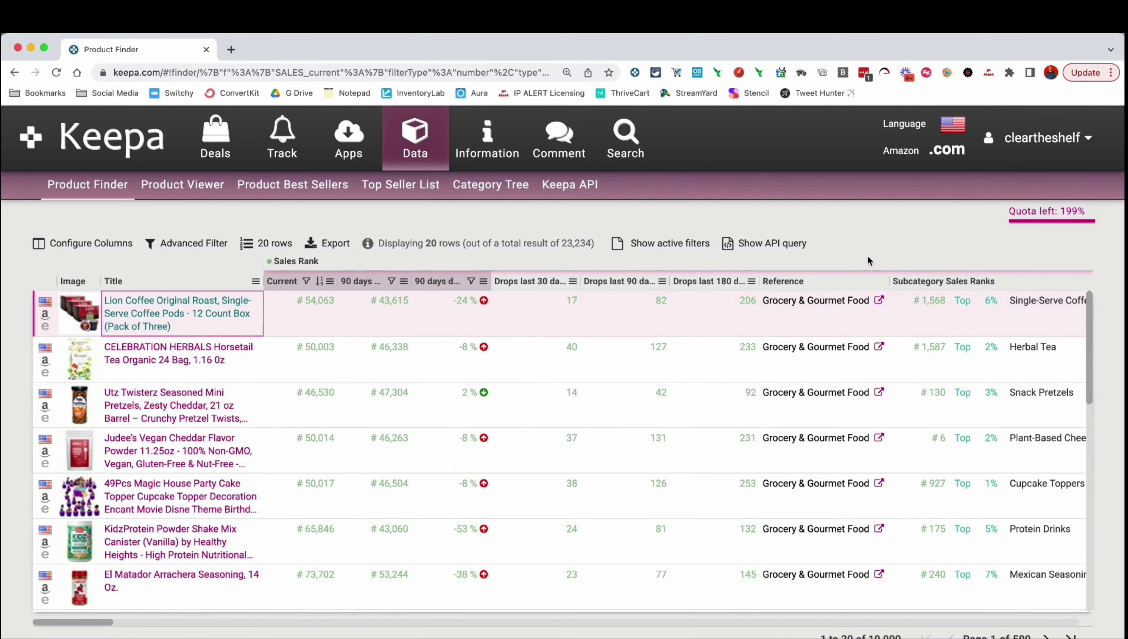
# Examine the price, sales rank and offer count history of the Utz Twisterz Zesty Cheddar pretzels.
pyautogui.click(170, 408)
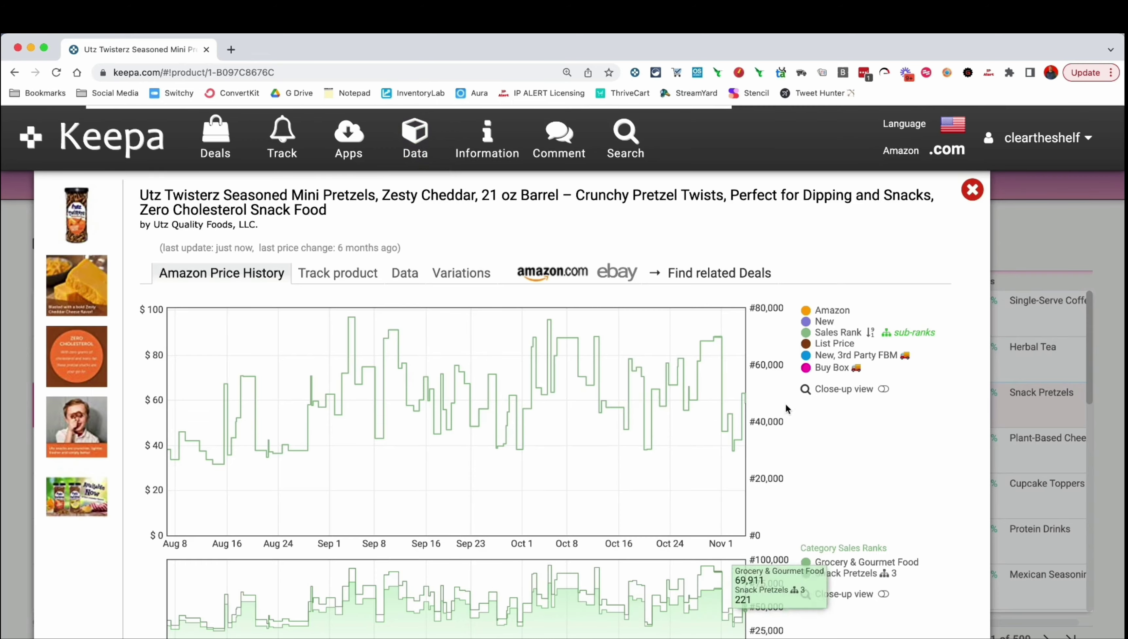
pyautogui.scroll(-3, 891, 424)
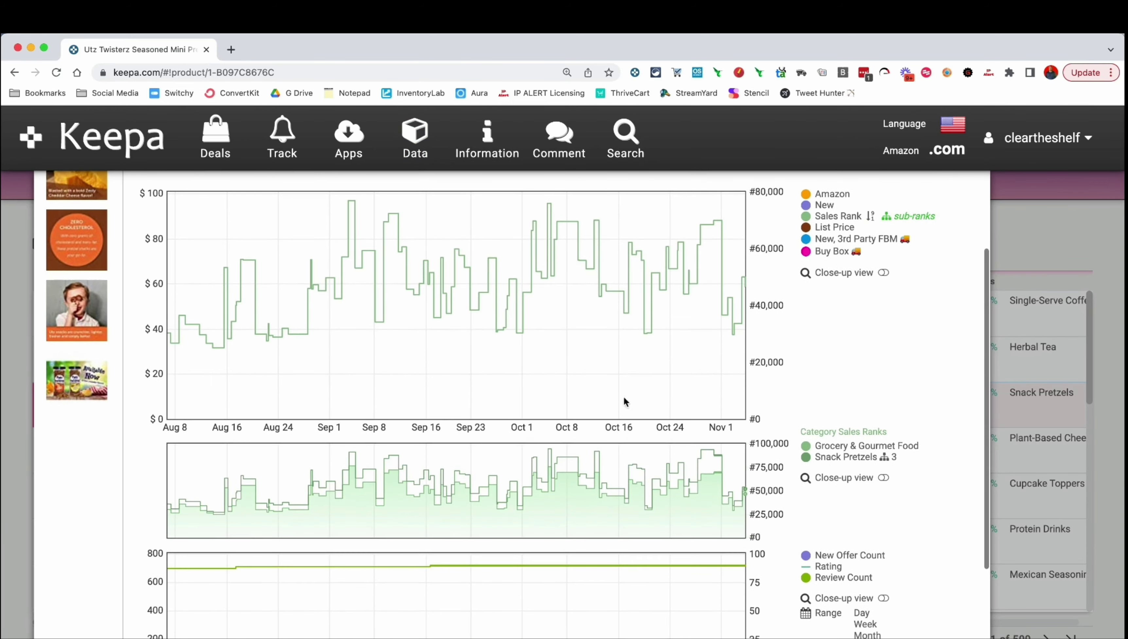
pyautogui.scroll(1, 863, 390)
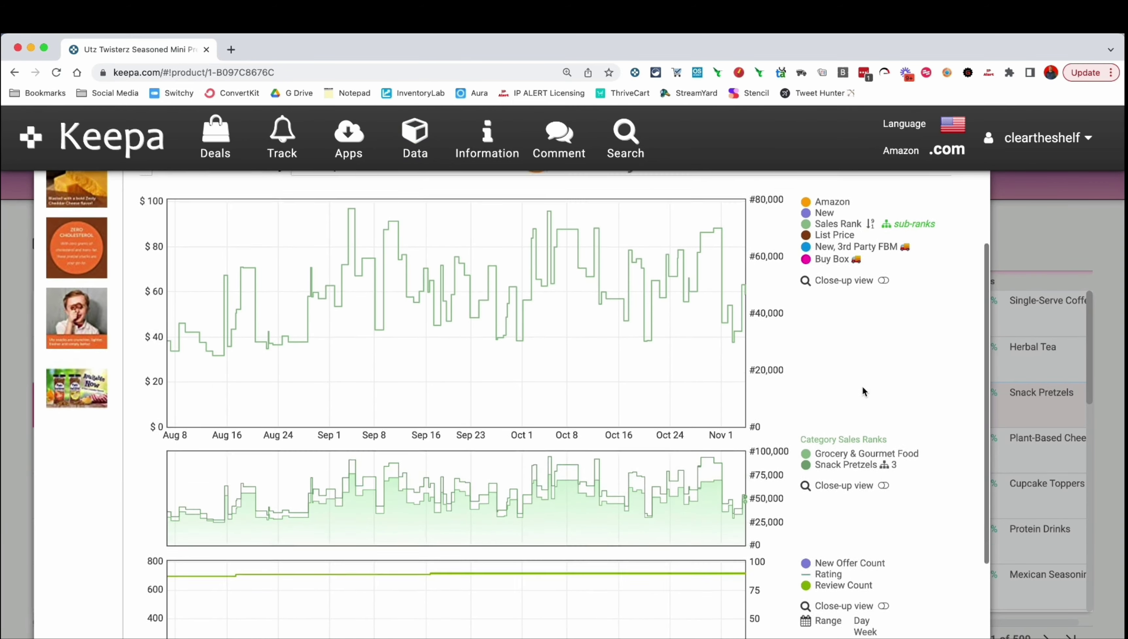
pyautogui.scroll(2, 861, 386)
pyautogui.moveTo(830, 265)
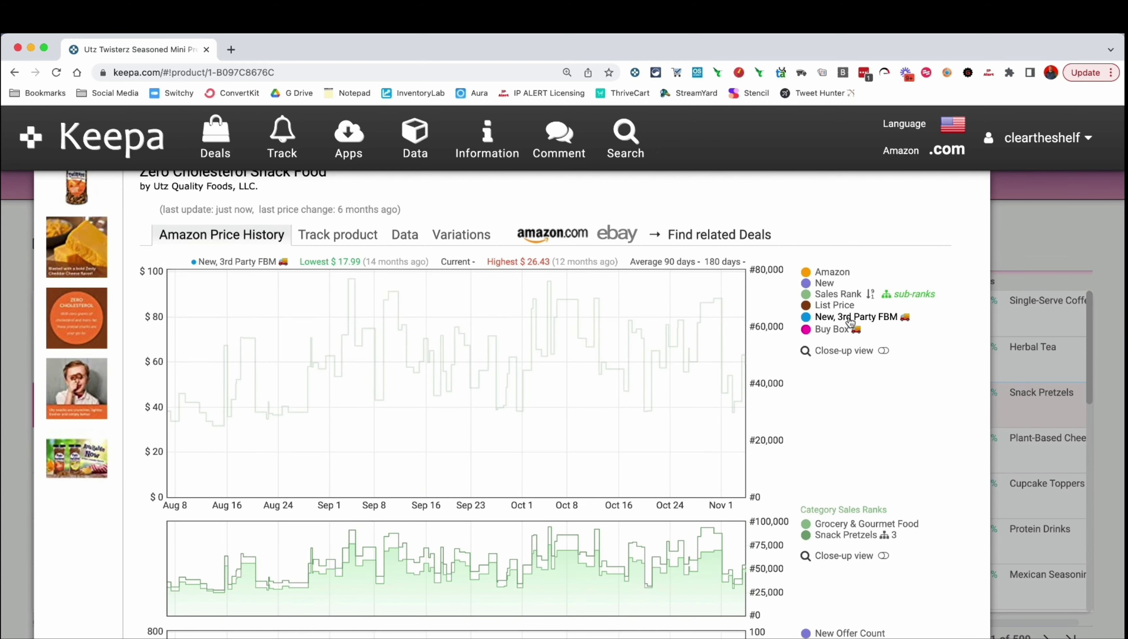
pyautogui.scroll(1, 928, 413)
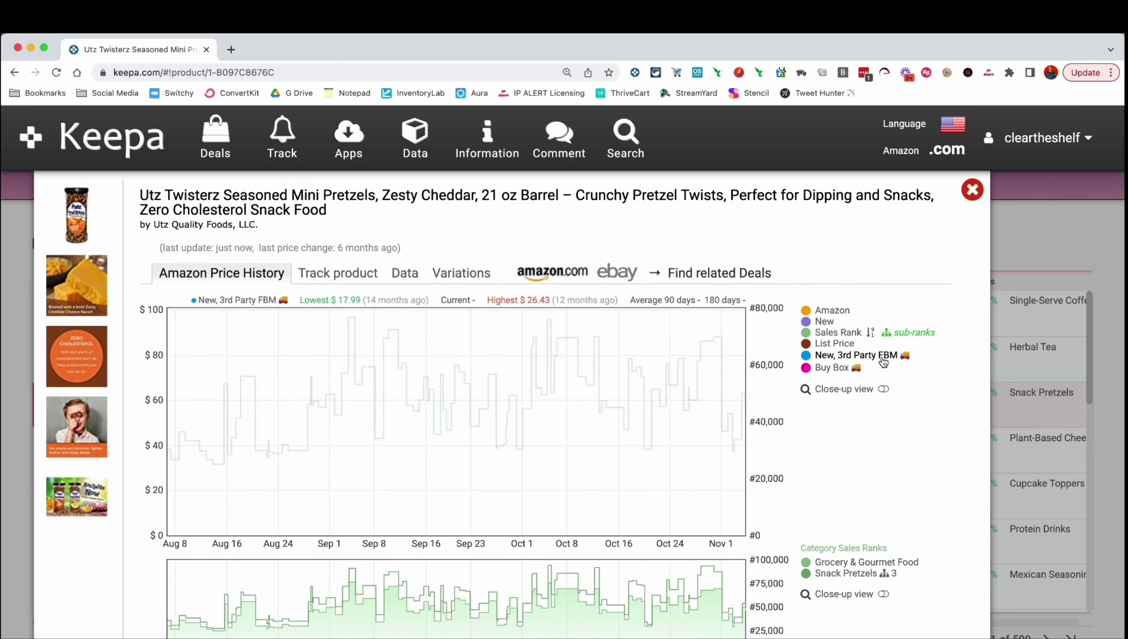
pyautogui.scroll(-2, 954, 441)
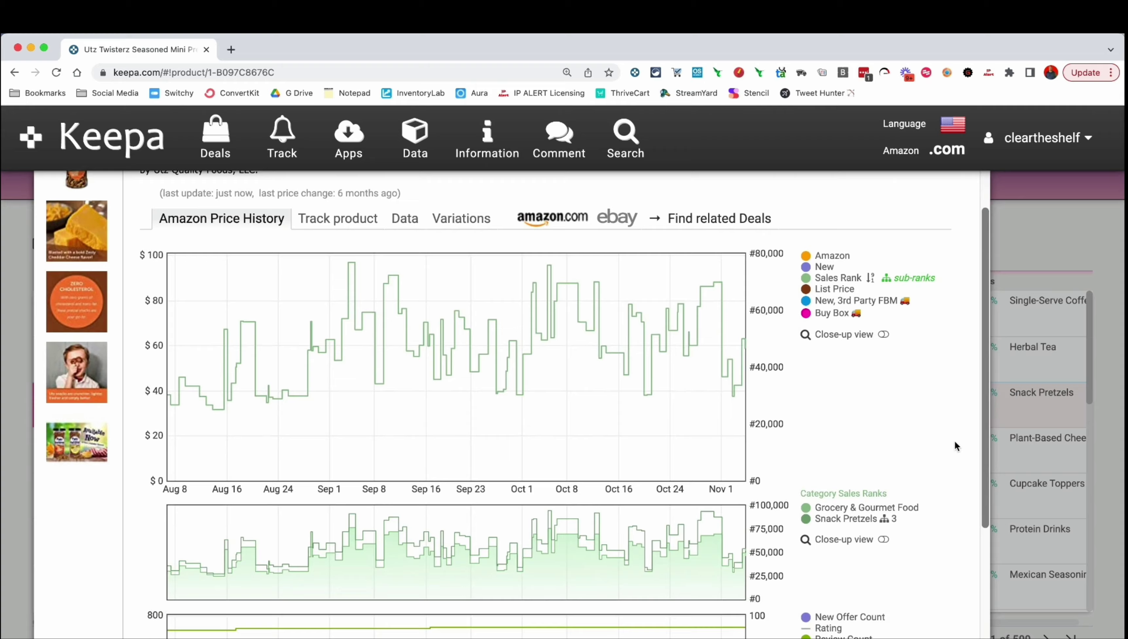
pyautogui.scroll(-5, 954, 440)
pyautogui.scroll(4, 935, 442)
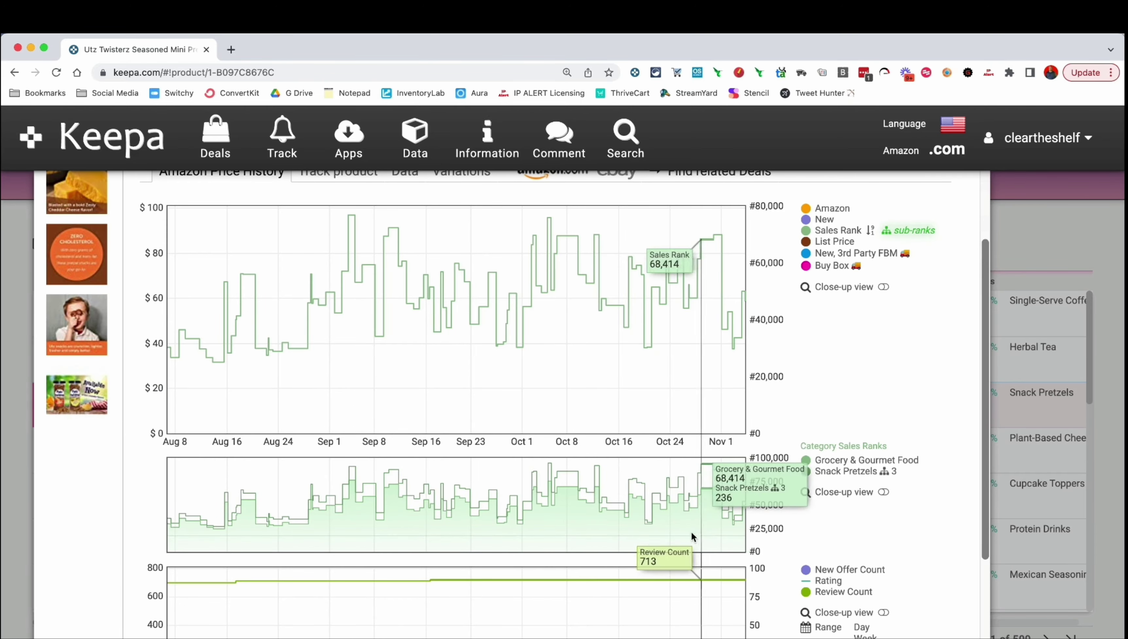
pyautogui.scroll(-5, 870, 435)
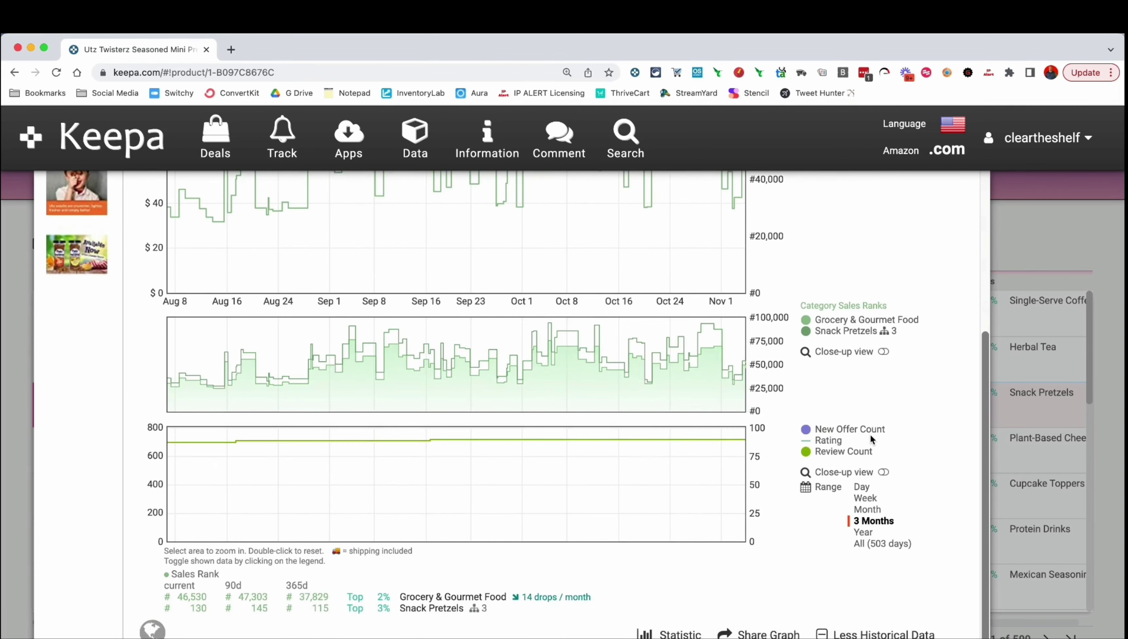
pyautogui.scroll(7, 870, 435)
# Open the Utz Twisterz pretzels' Amazon listing in a new tab and review its availability, flavor variations and product details.
pyautogui.rightClick(547, 272)
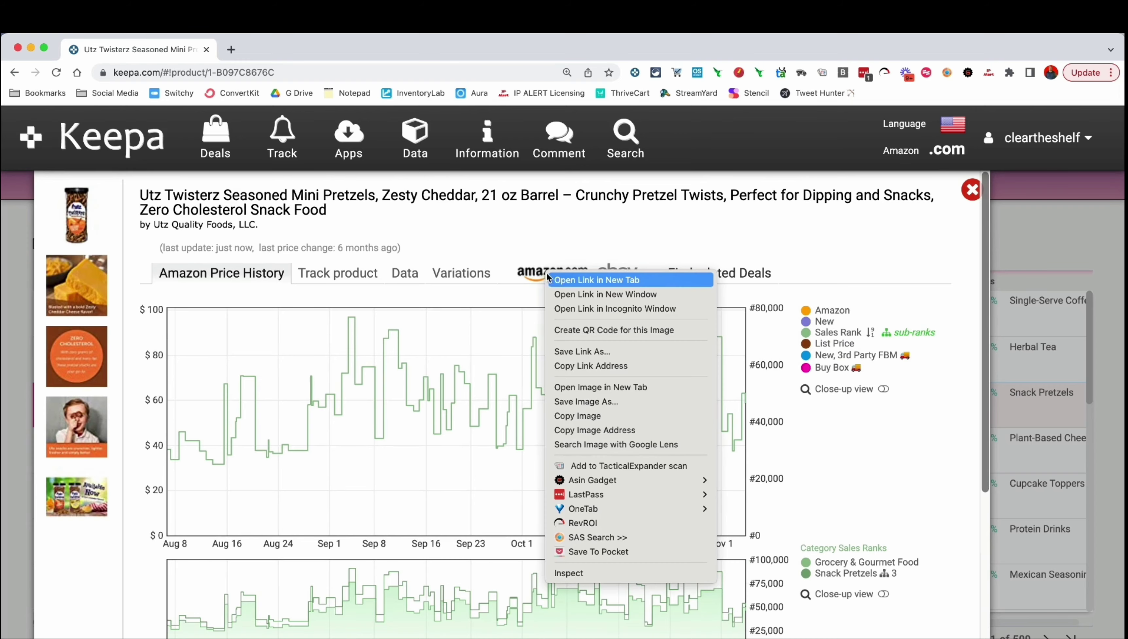
pyautogui.click(555, 279)
pyautogui.click(319, 47)
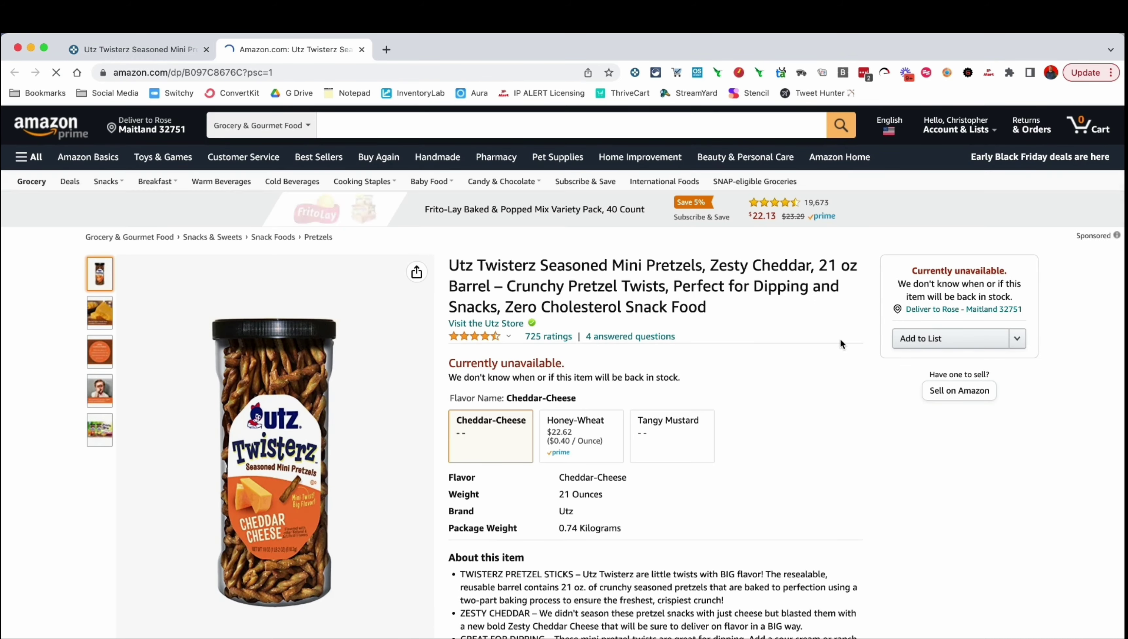
pyautogui.scroll(-3, 840, 343)
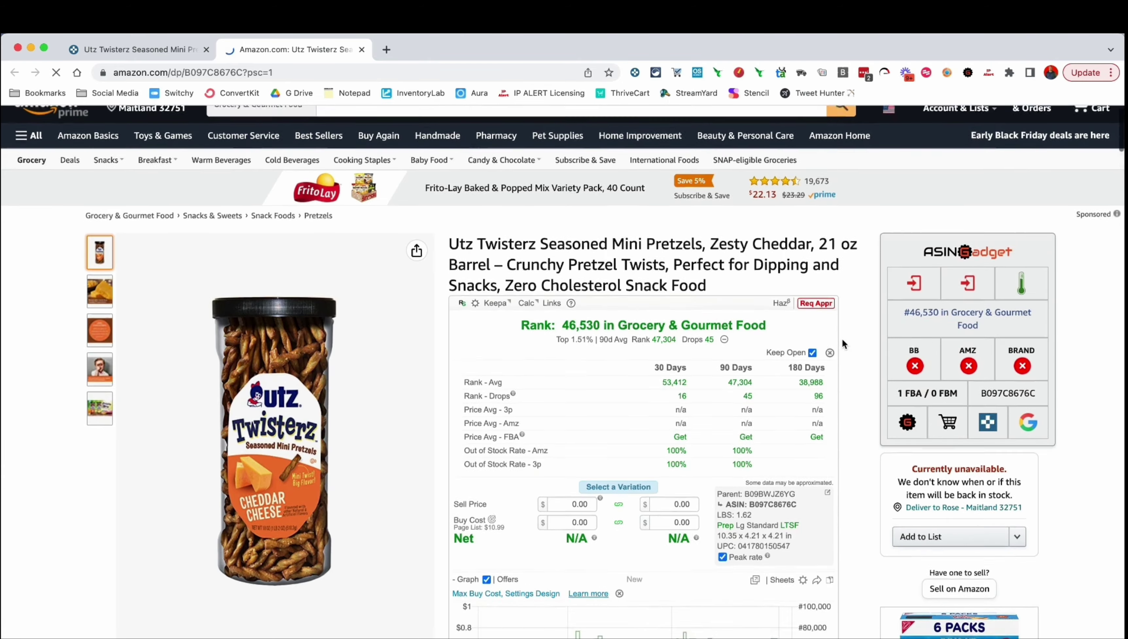
pyautogui.scroll(-6, 842, 340)
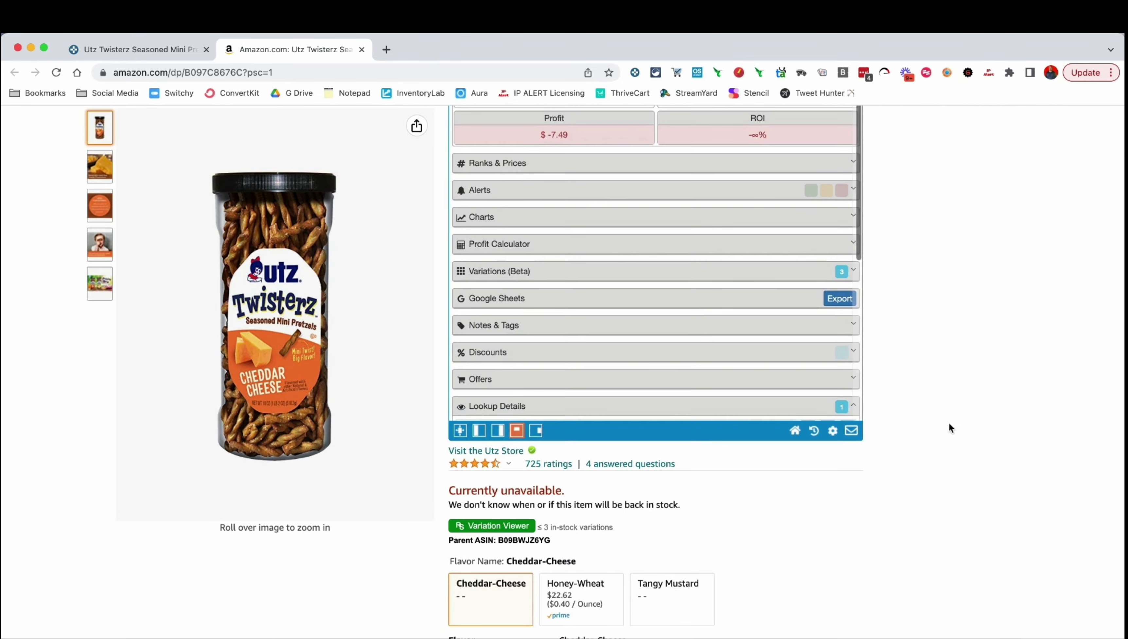
pyautogui.scroll(-6, 955, 382)
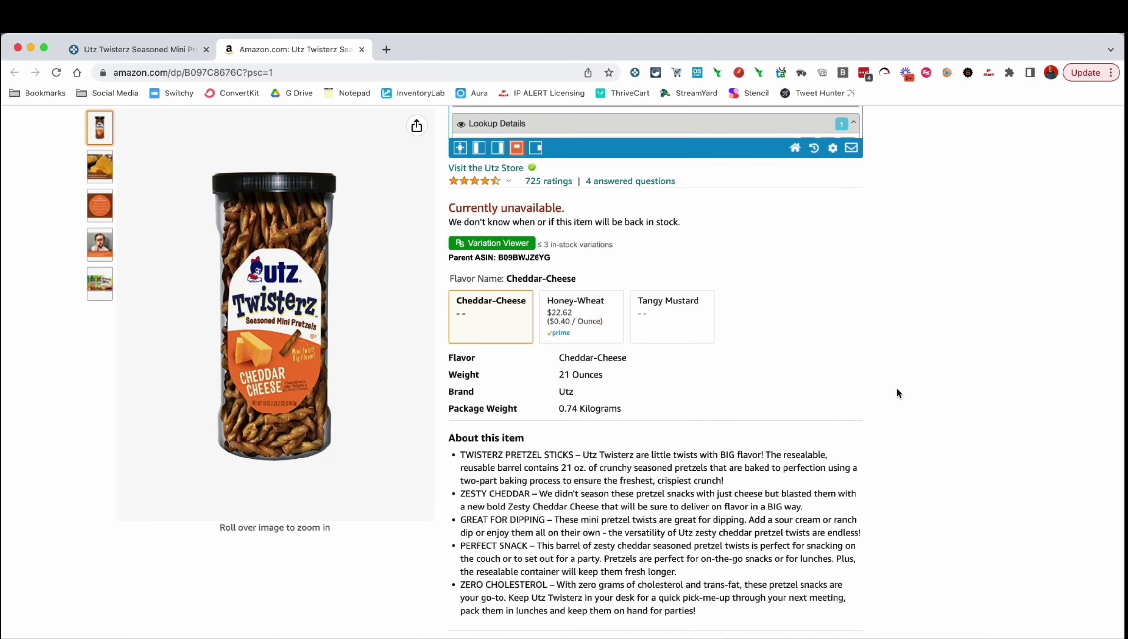
# Close the Utz Twisterz Amazon listing and its price history, and look further through the grocery search results.
pyautogui.scroll(15, 895, 387)
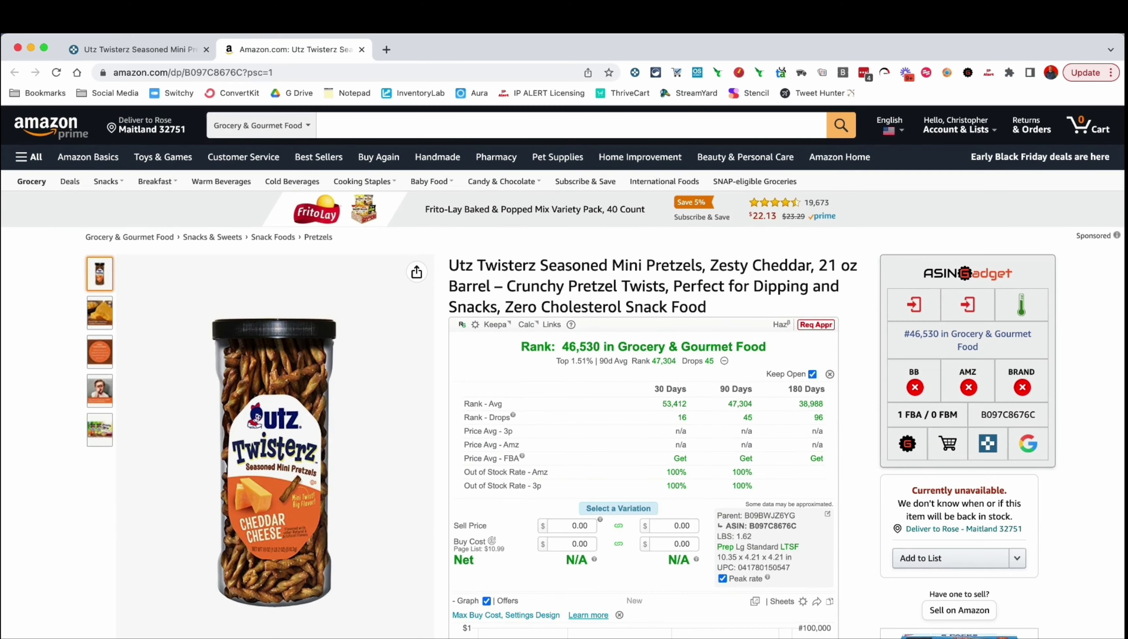
pyautogui.click(359, 50)
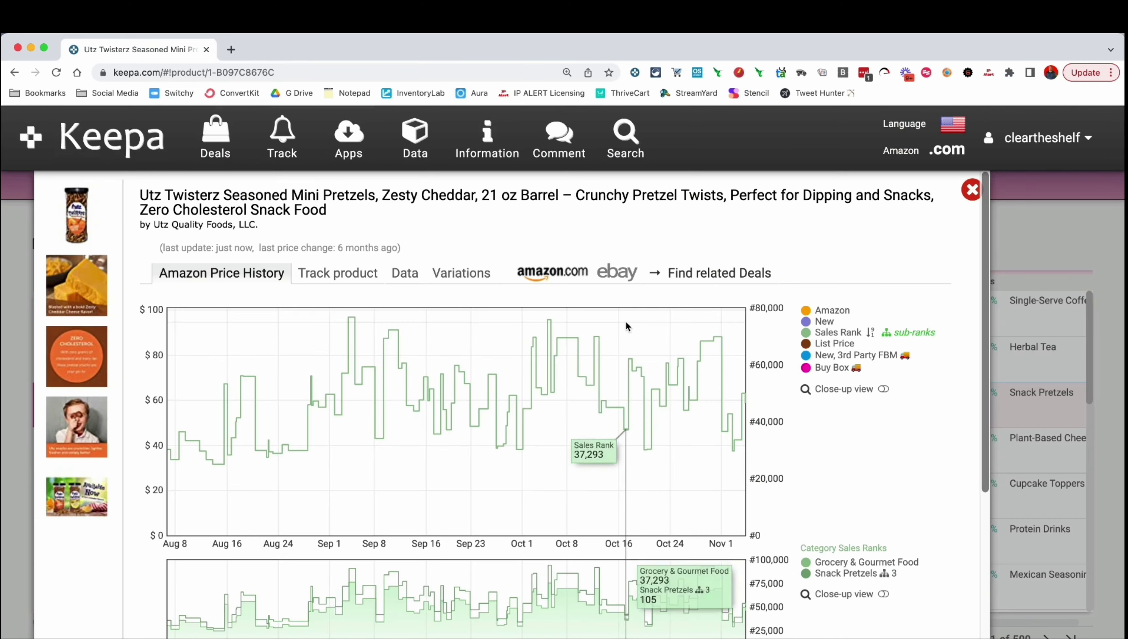
pyautogui.click(969, 190)
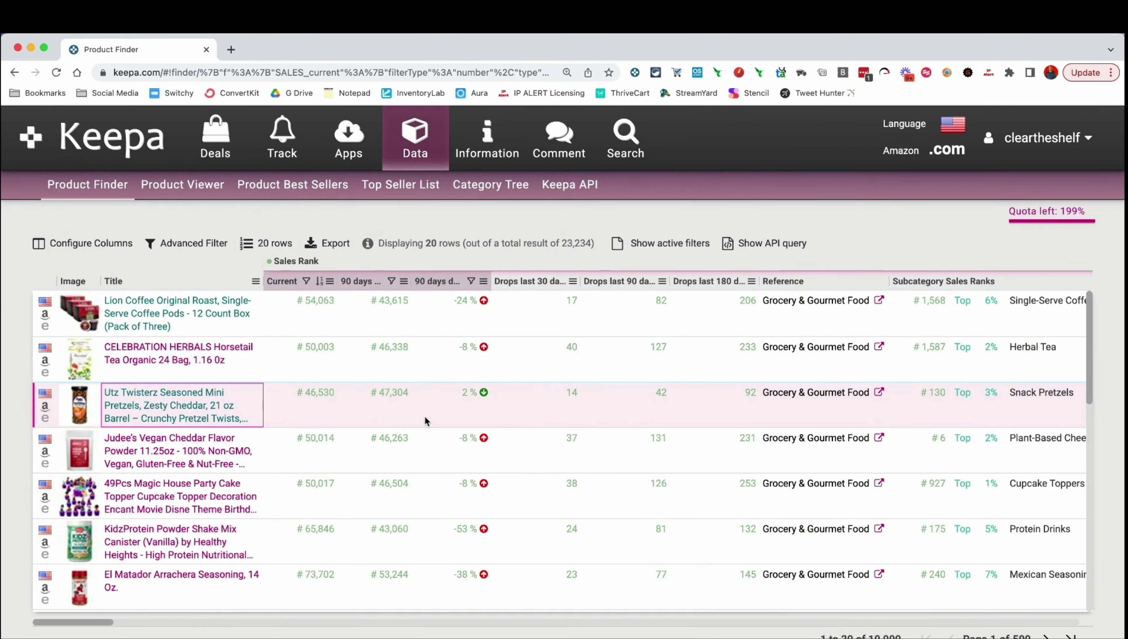
pyautogui.scroll(-2, 565, 390)
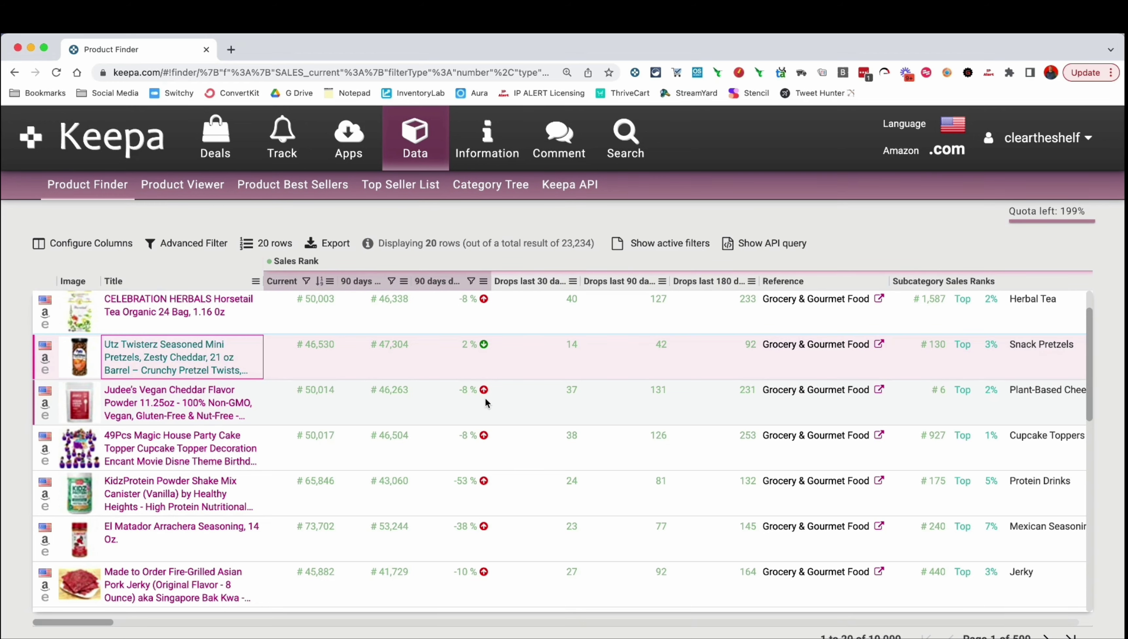
# Reopen the advanced filters, set the sales rank 90-day drop range to -1000 to -250 percent, and require Amazon to be out of stock.
pyautogui.click(195, 247)
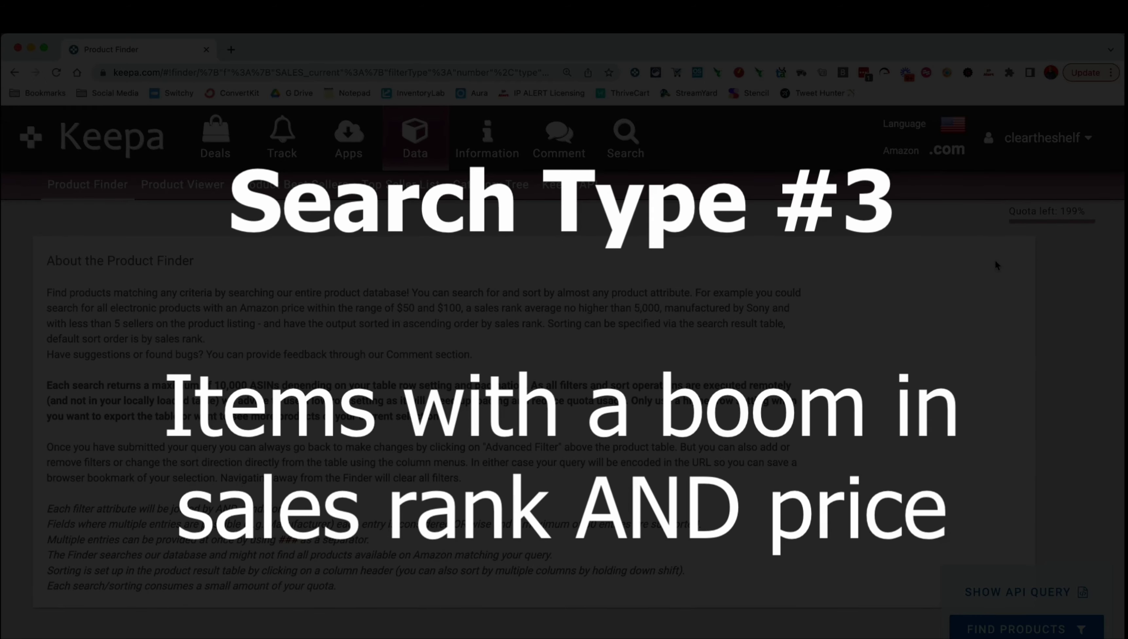
pyautogui.scroll(-7, 934, 291)
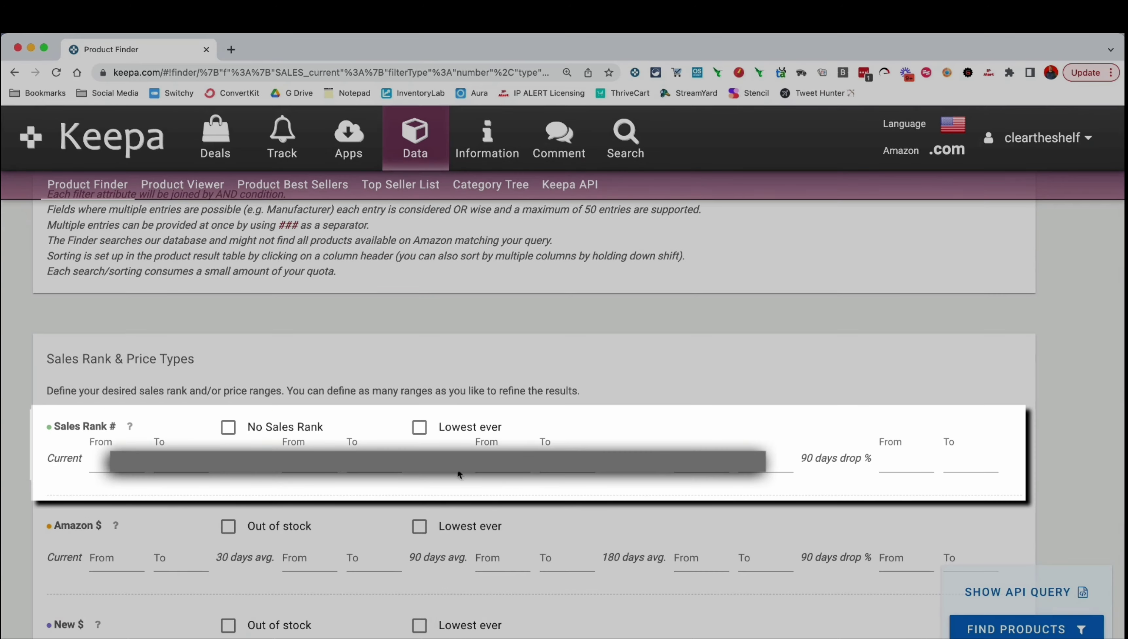
pyautogui.click(898, 469)
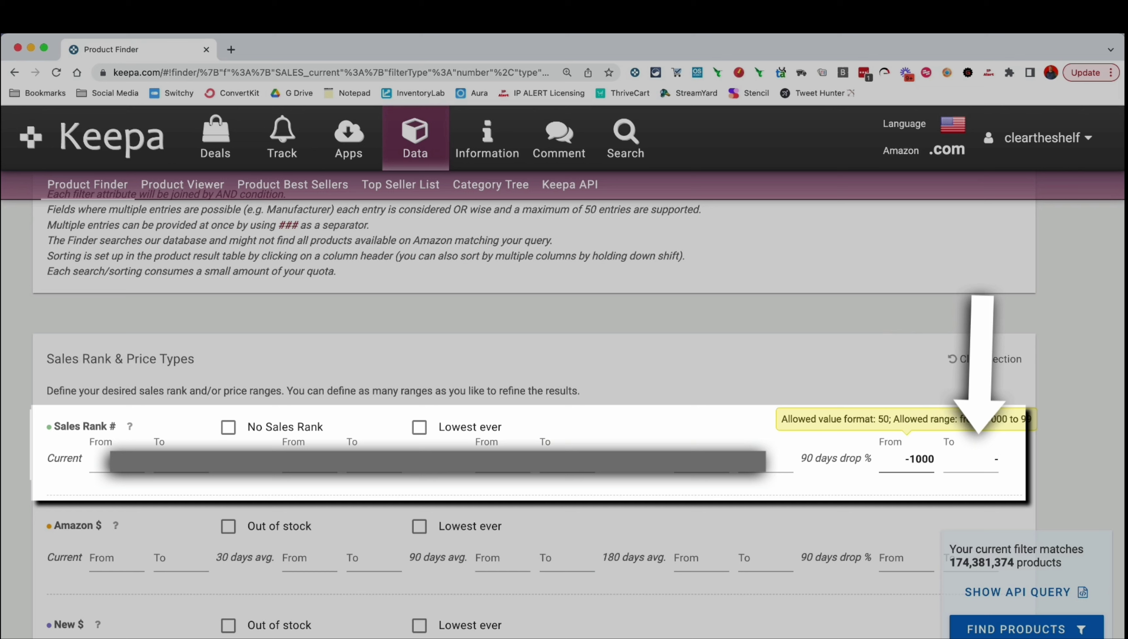
pyautogui.write('-250')
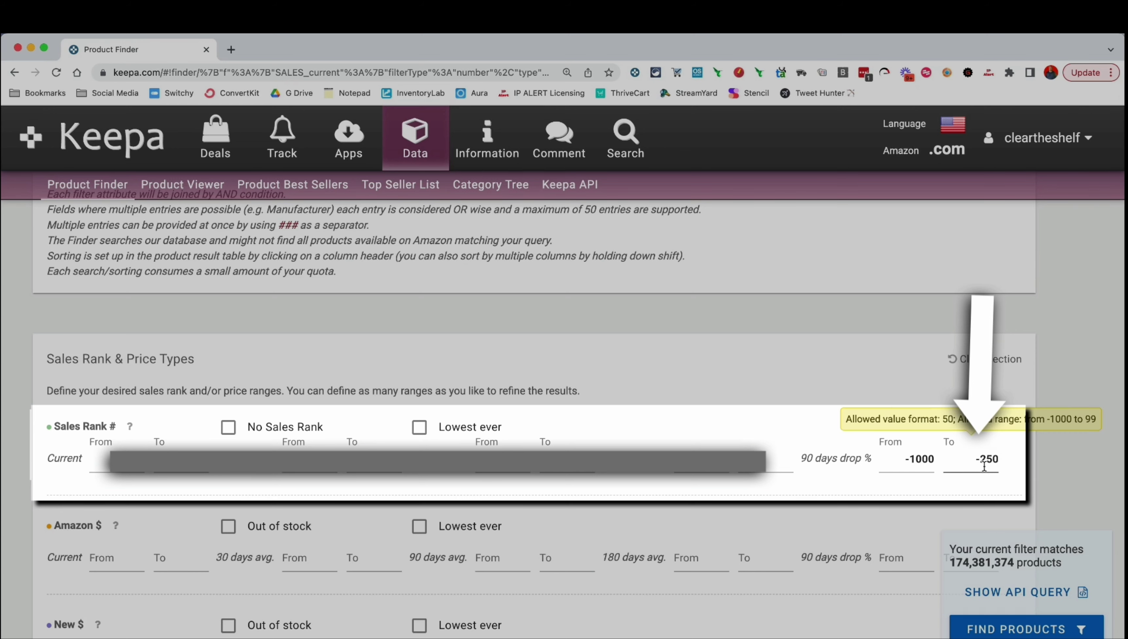
pyautogui.click(914, 464)
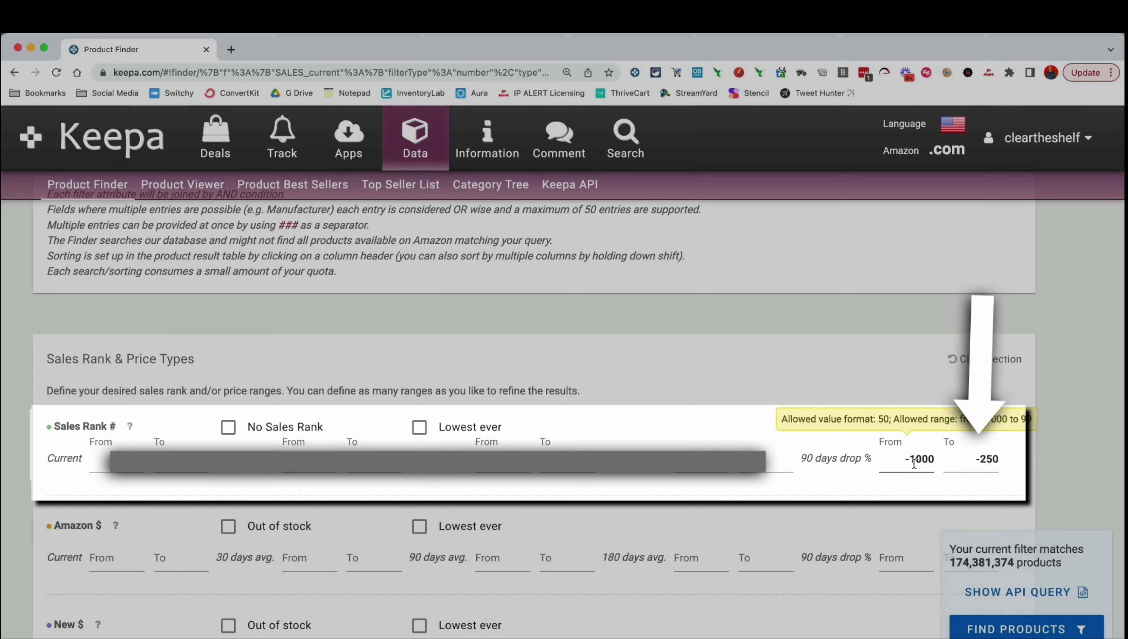
pyautogui.click(1022, 487)
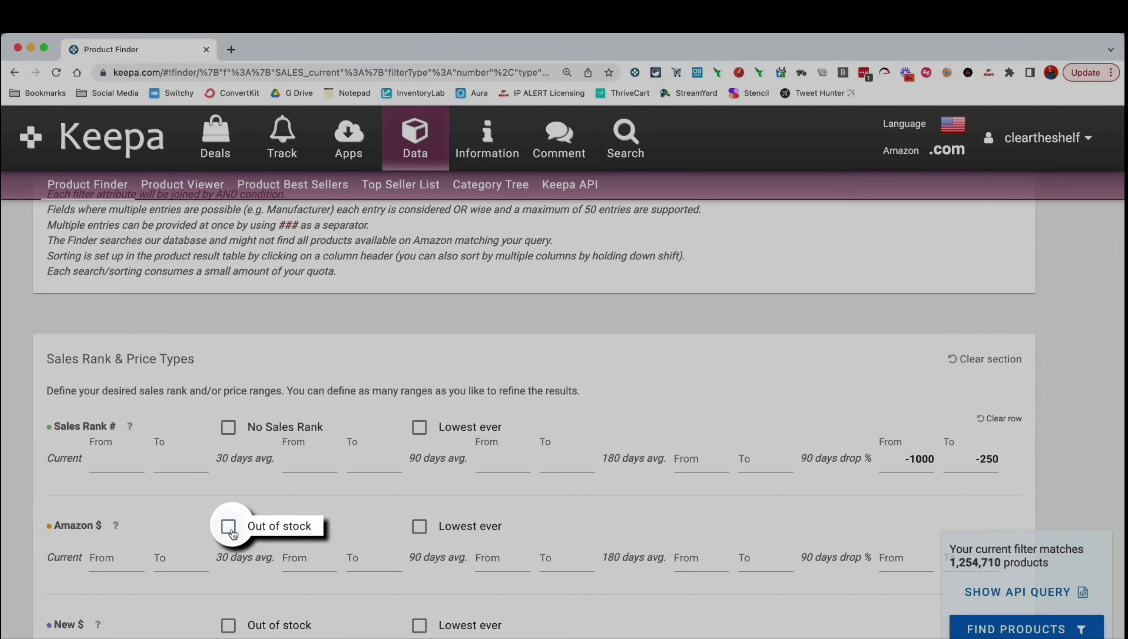
pyautogui.click(229, 528)
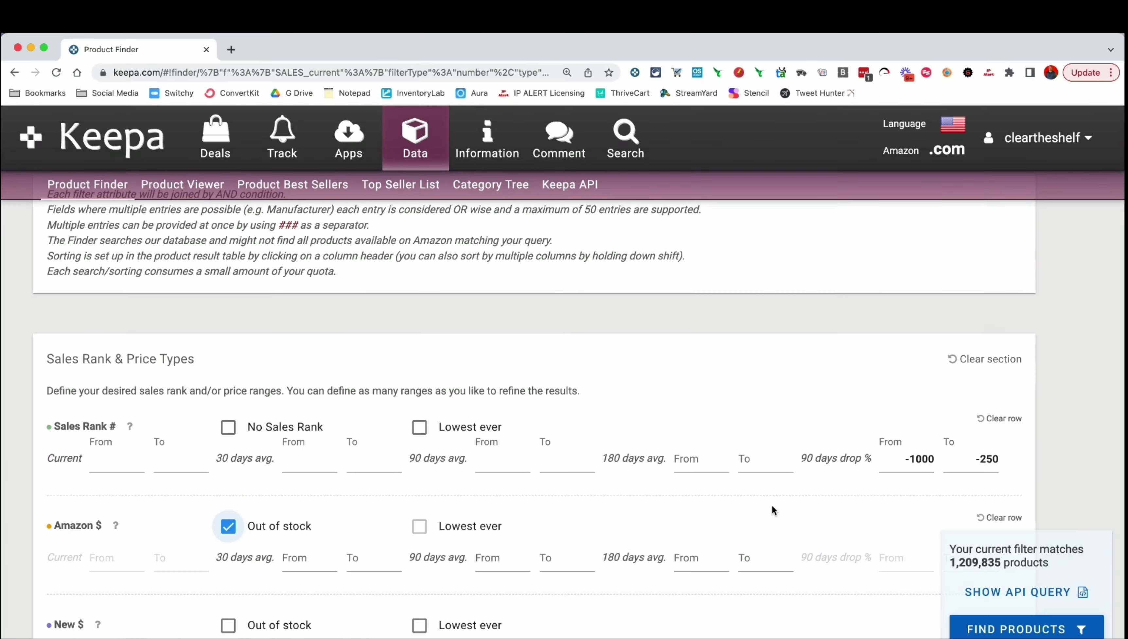
# Set the Buy Box price's 90-day drop range from -1000 to -250 percent.
pyautogui.scroll(-10, 772, 504)
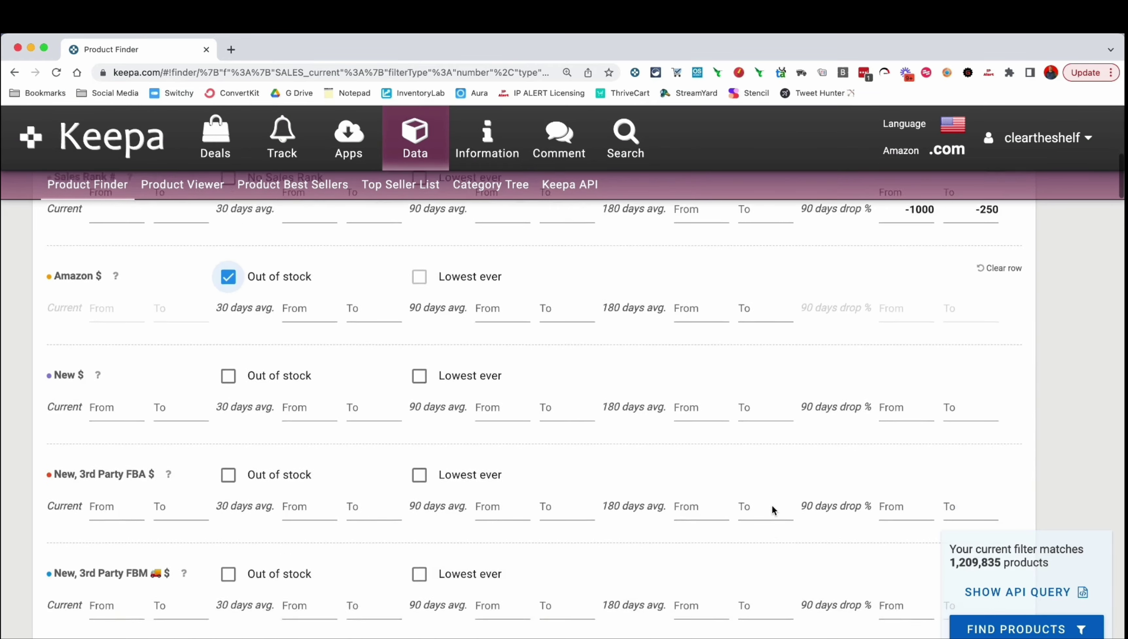
pyautogui.scroll(-15, 772, 505)
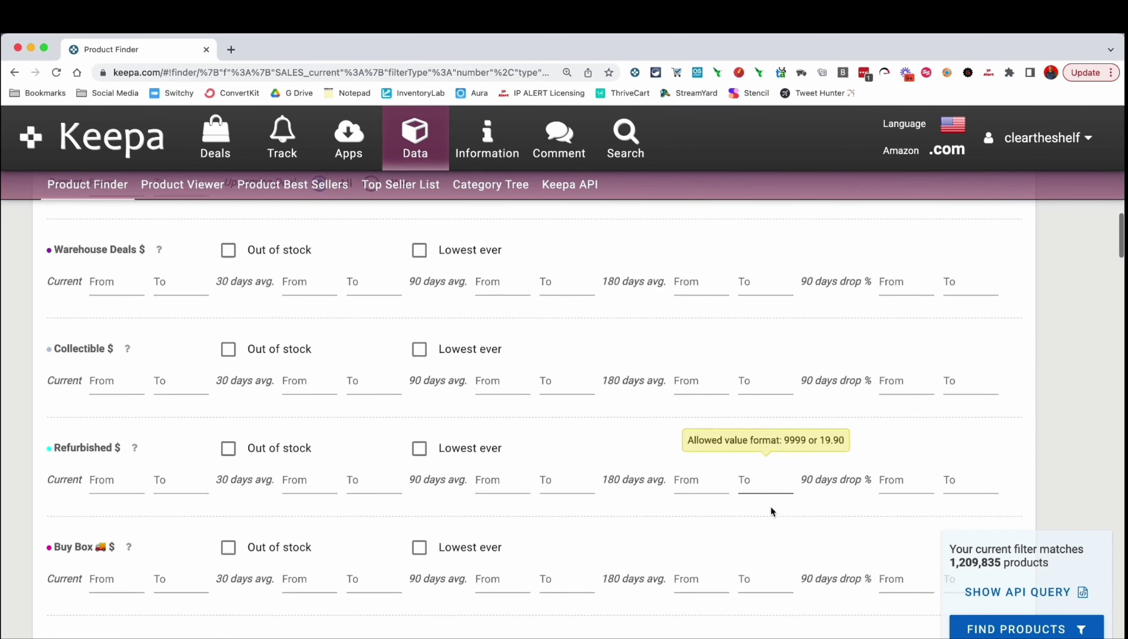
pyautogui.scroll(-1, 770, 506)
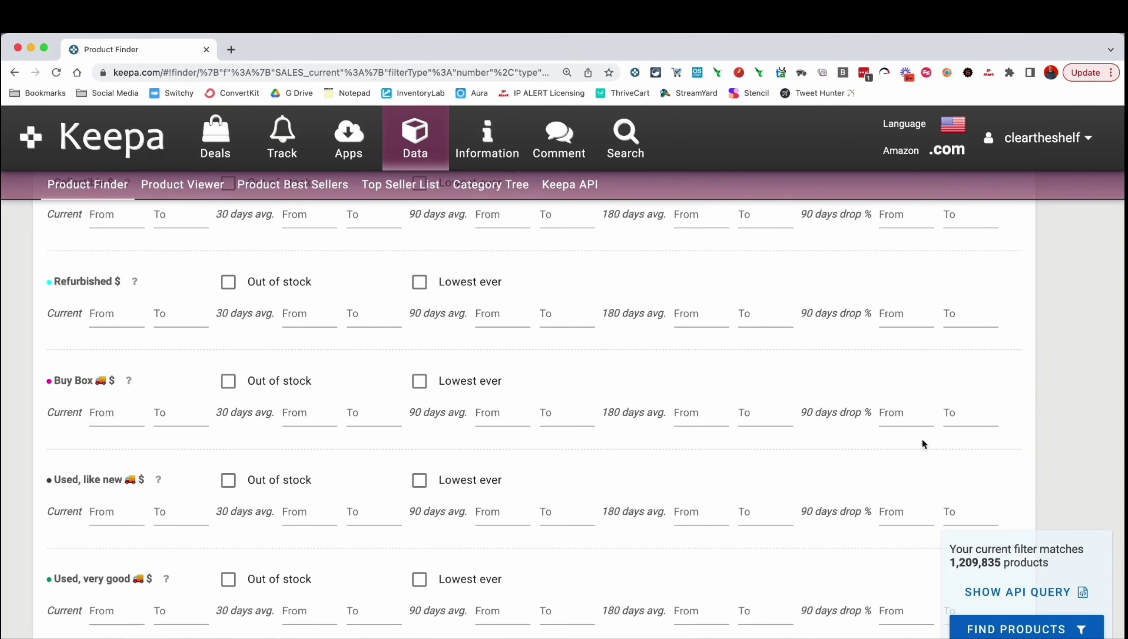
pyautogui.click(892, 418)
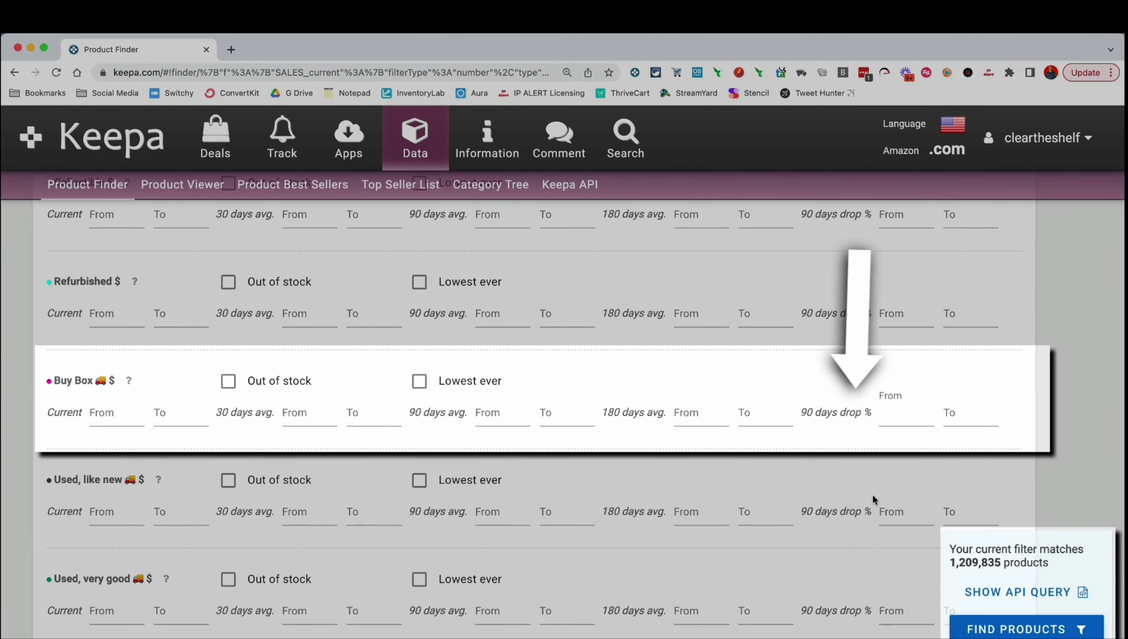
pyautogui.write('-1000')
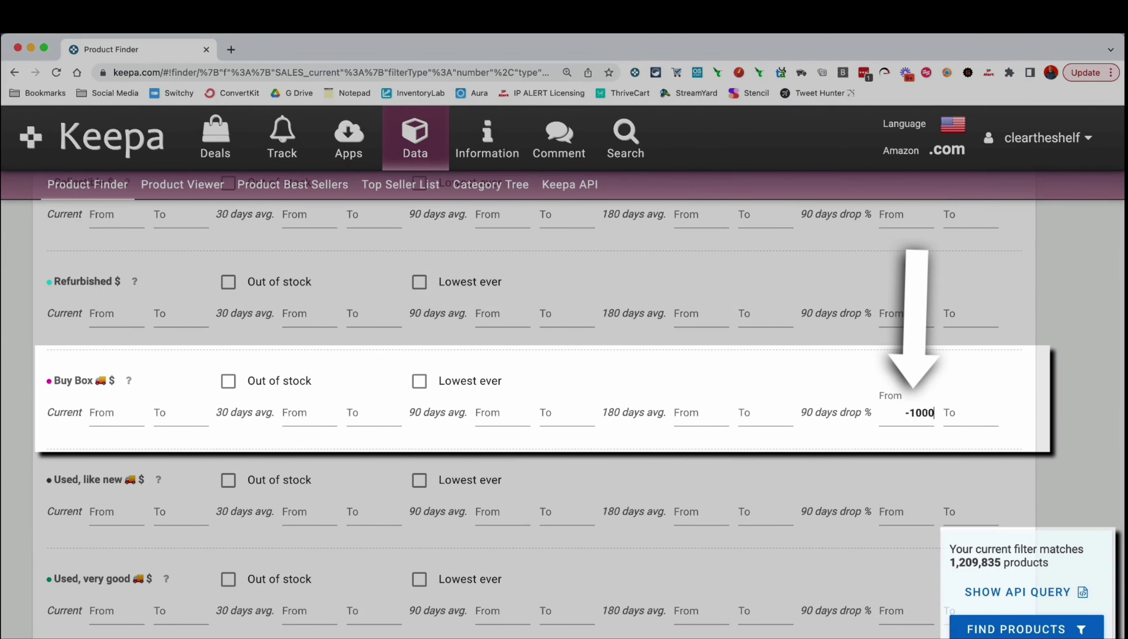
pyautogui.click(960, 420)
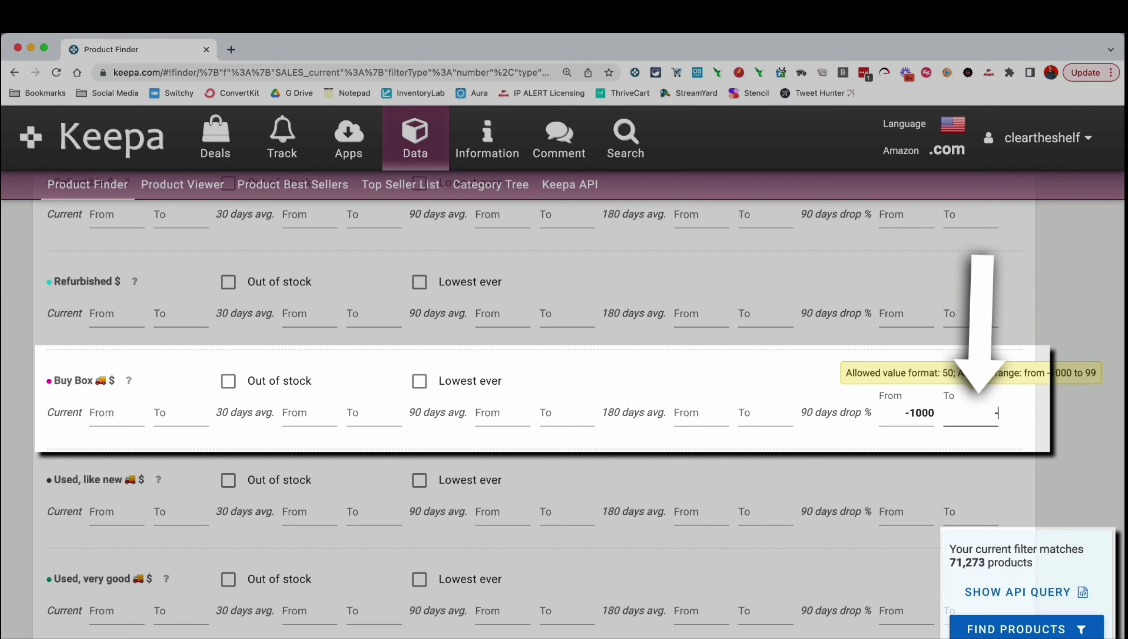
pyautogui.write('-250')
pyautogui.click(1007, 456)
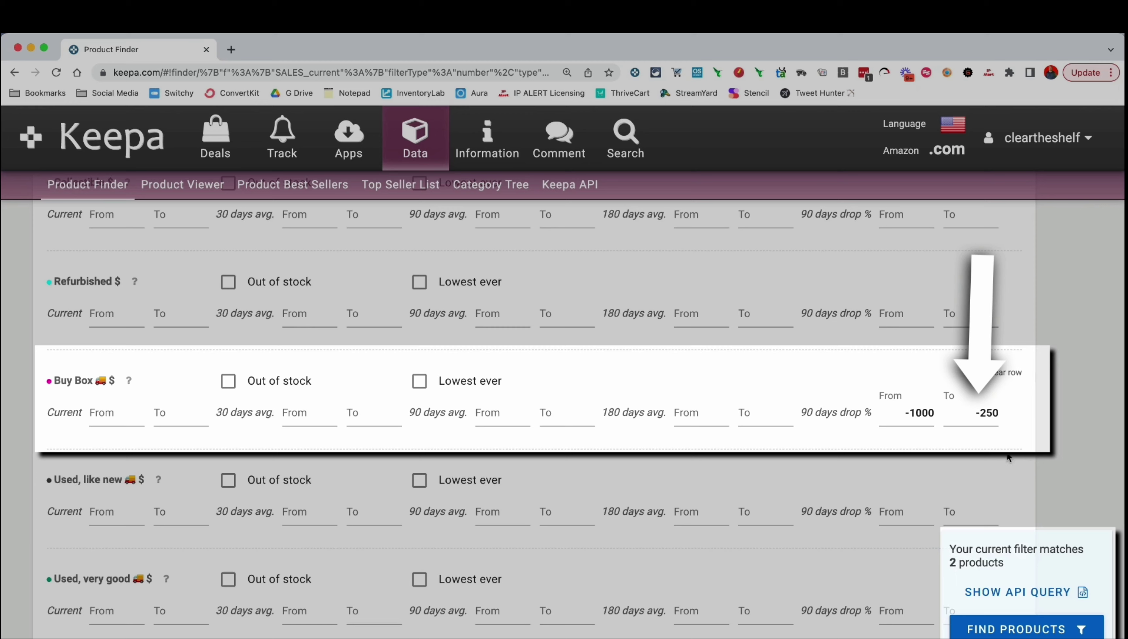
# Try 20 percent as the upper limit of the Buy Box 90-day drop range.
pyautogui.click(981, 418)
pyautogui.click(1009, 459)
pyautogui.click(959, 413)
pyautogui.hotkey('shift', 'Right')
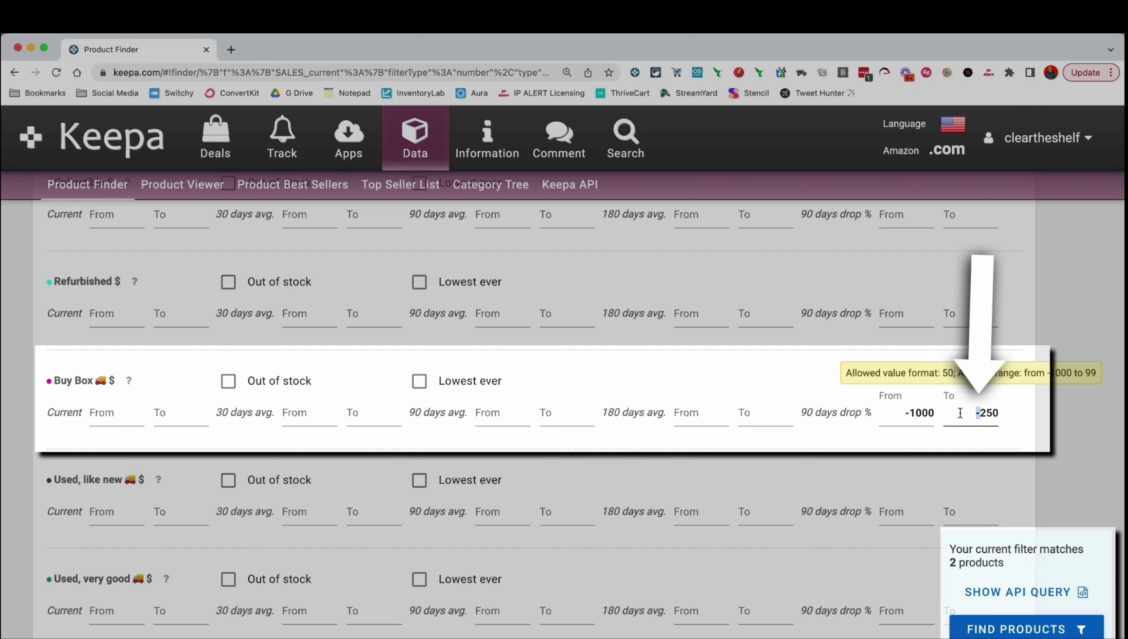
pyautogui.hotkey('shift', 'Right')
pyautogui.hotkey('shift', 'Right')
pyautogui.hotkey('shift', 'Right')
pyautogui.write('20')
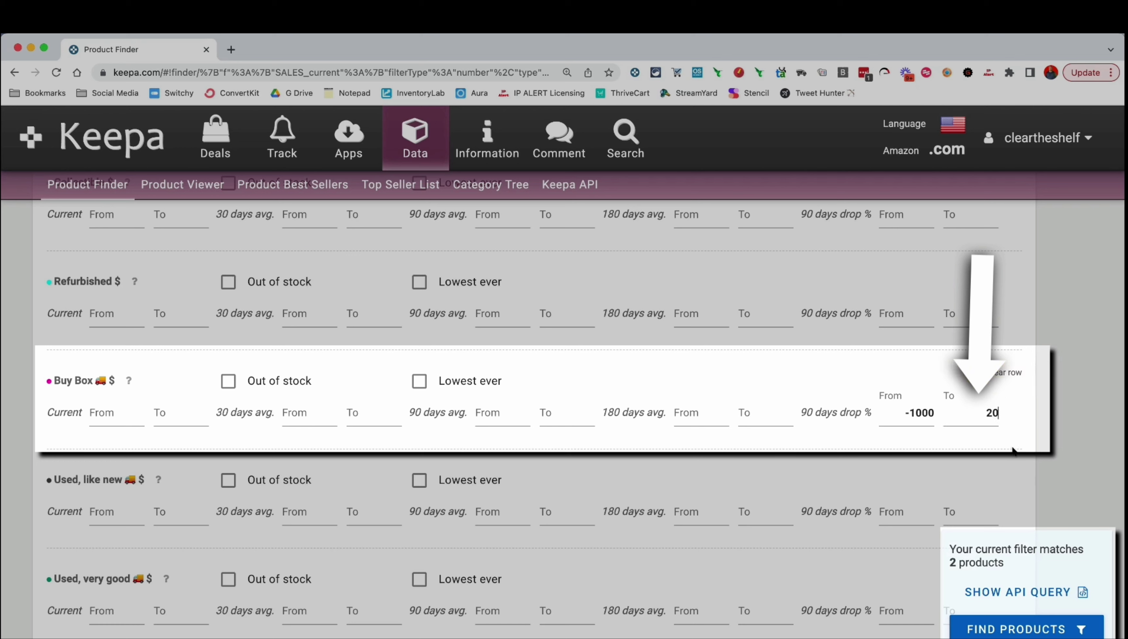
# Set the upper limit of the Buy Box 90-day drop range to -75 percent and run the product search.
pyautogui.click(979, 412)
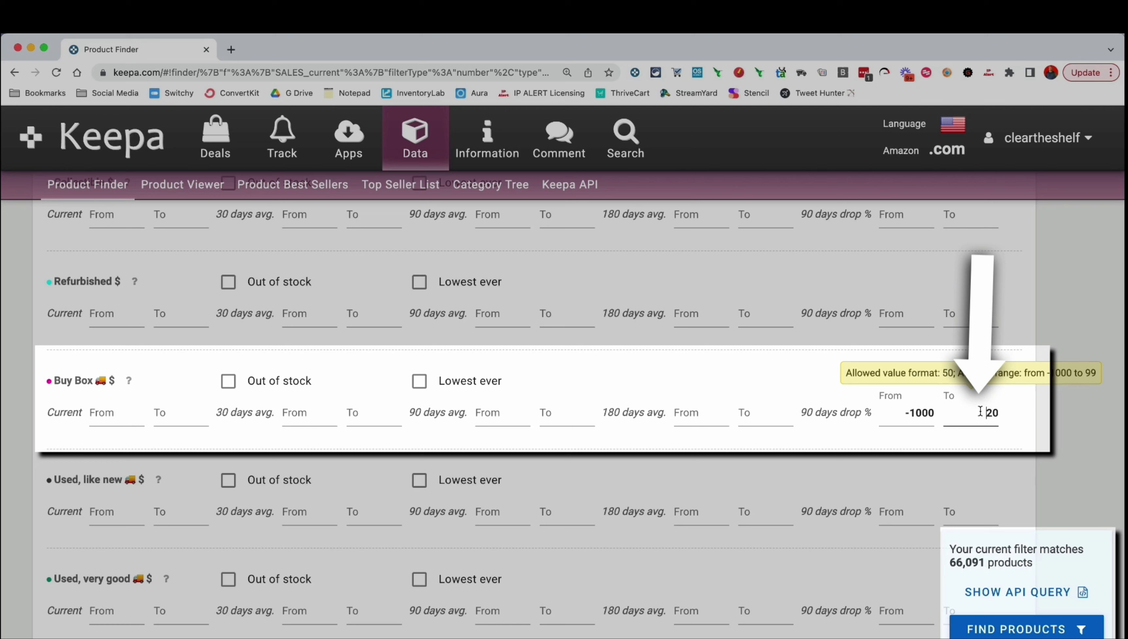
pyautogui.hotkey('shift', 'Right')
pyautogui.hotkey('shift', 'Right')
pyautogui.press('BackSpace')
pyautogui.write('-75')
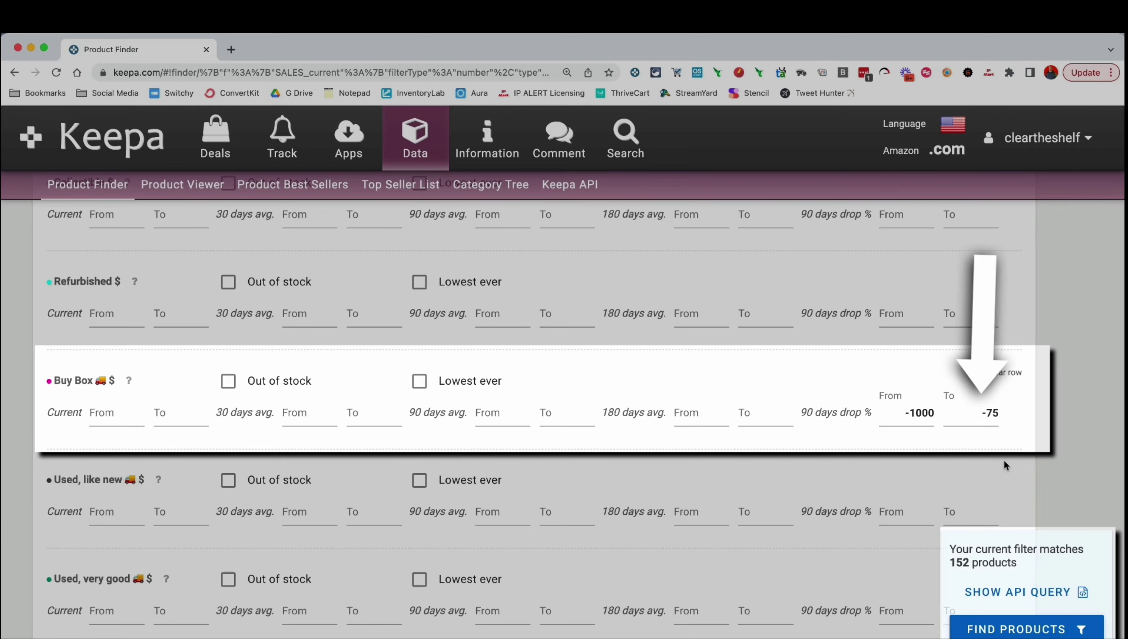
pyautogui.click(1020, 629)
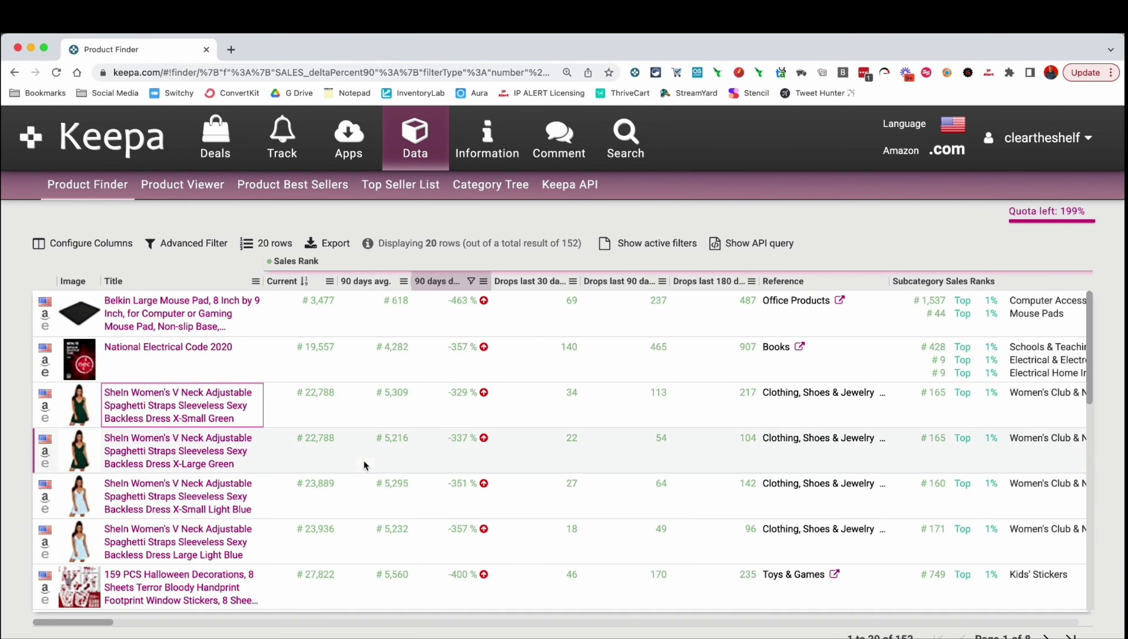
# Examine the Belkin Large Mouse Pad's price, sales rank and offer history over three months and a year, and return to the results.
pyautogui.click(205, 315)
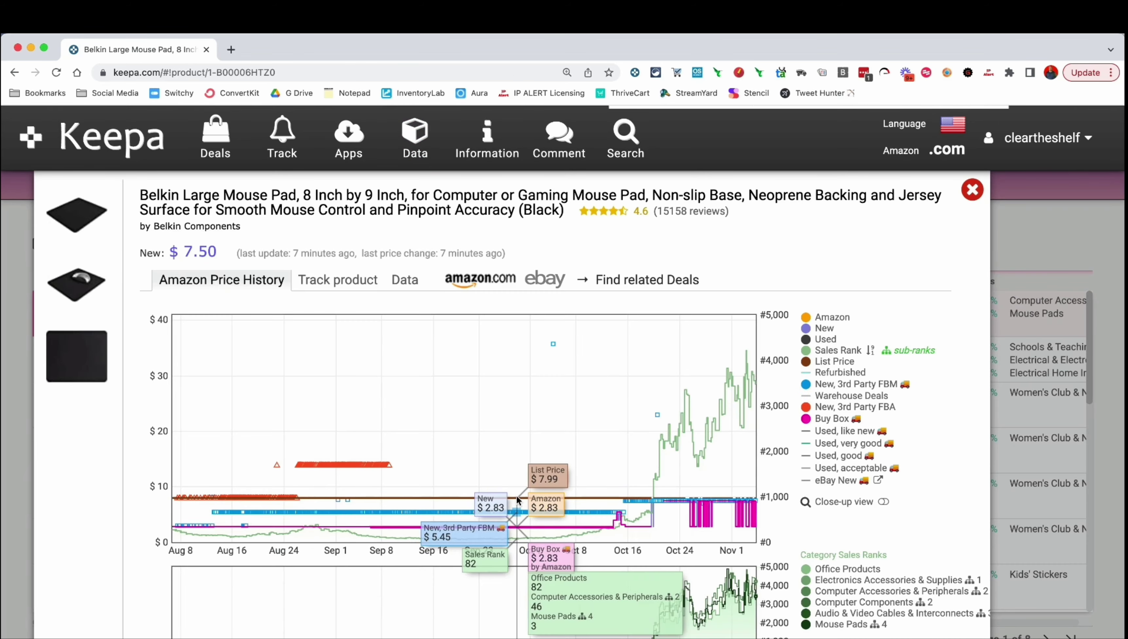
pyautogui.scroll(-3, 516, 495)
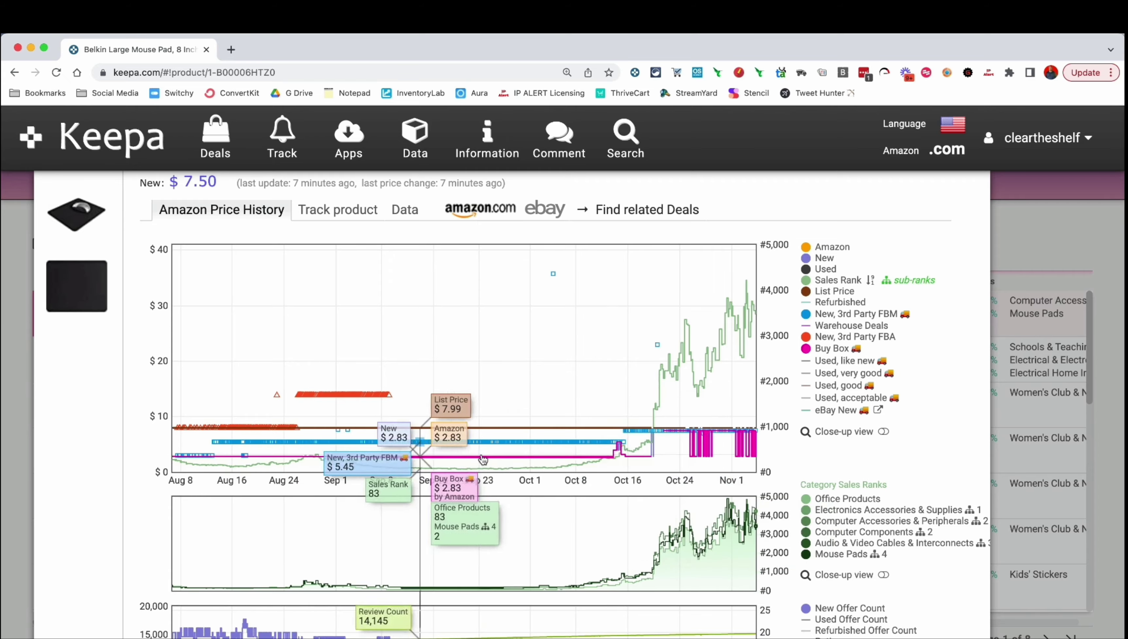
pyautogui.scroll(-6, 972, 444)
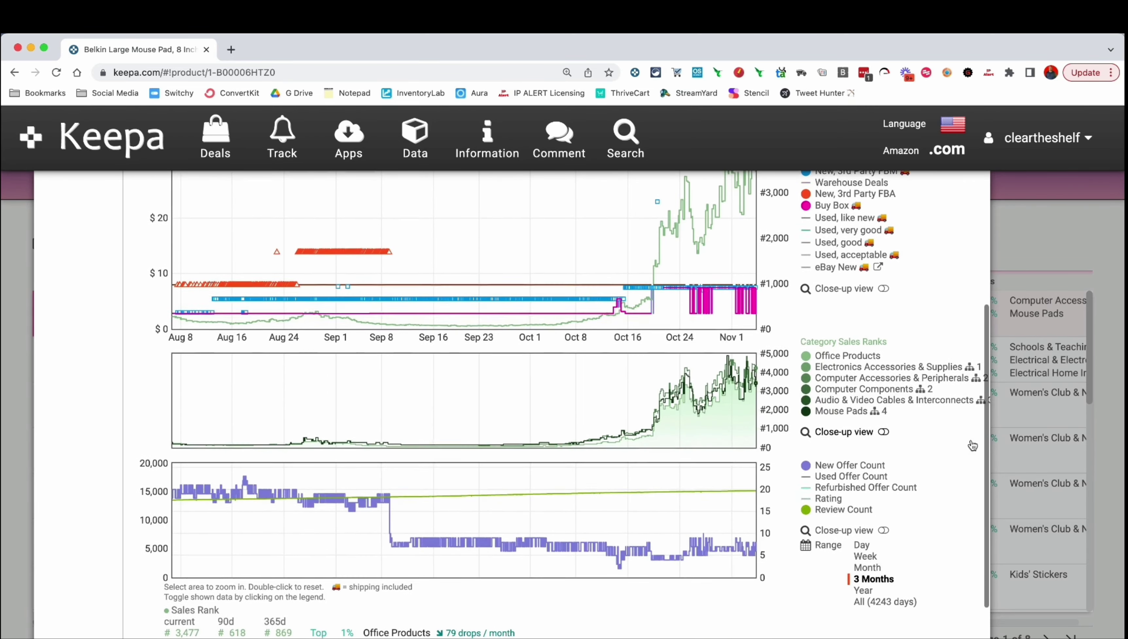
pyautogui.click(863, 591)
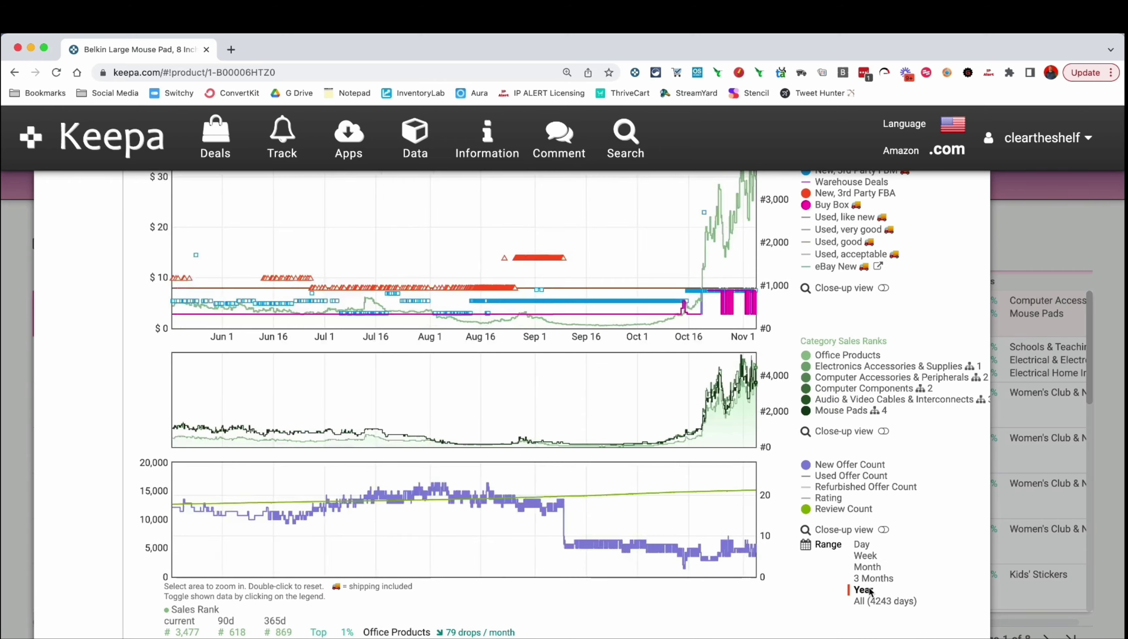
pyautogui.scroll(2, 784, 408)
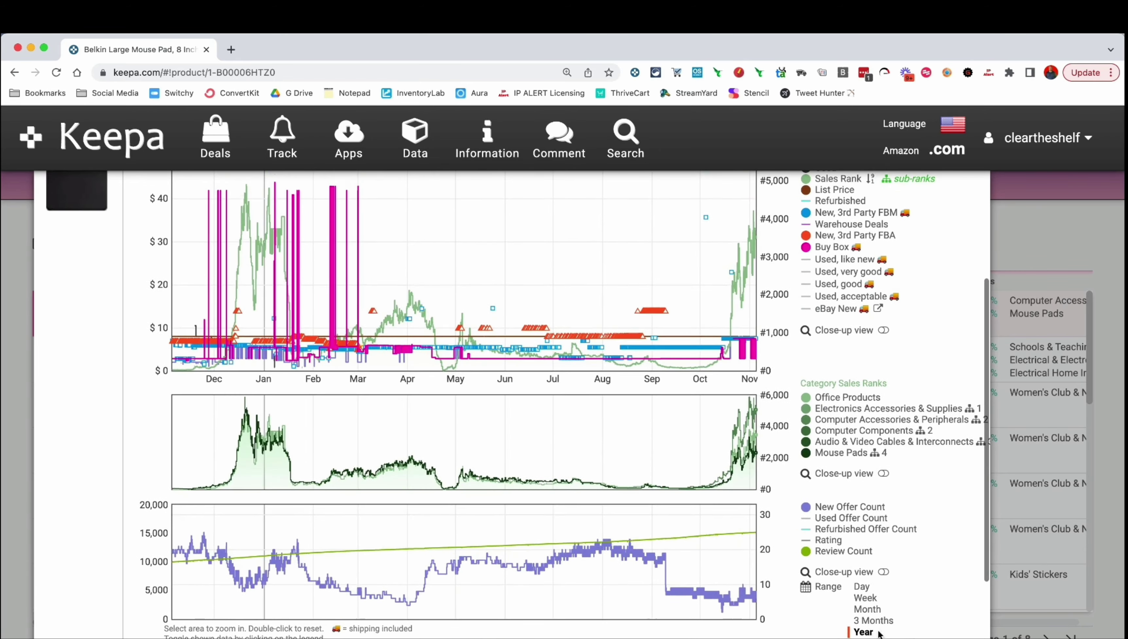
pyautogui.click(873, 620)
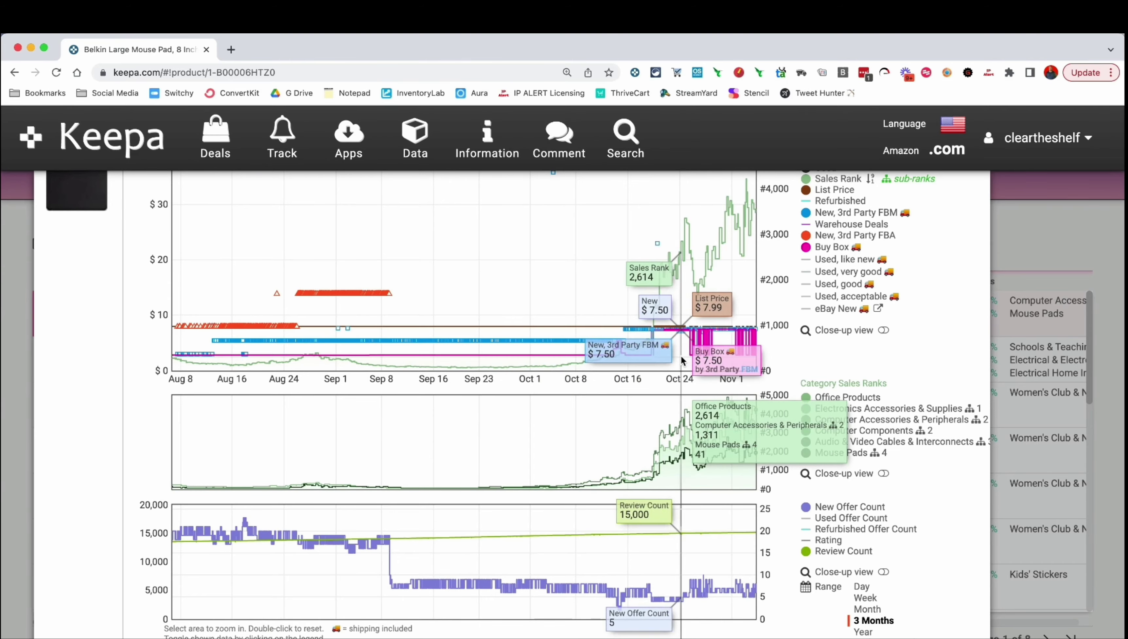
pyautogui.scroll(3, 896, 349)
pyautogui.scroll(2, 897, 349)
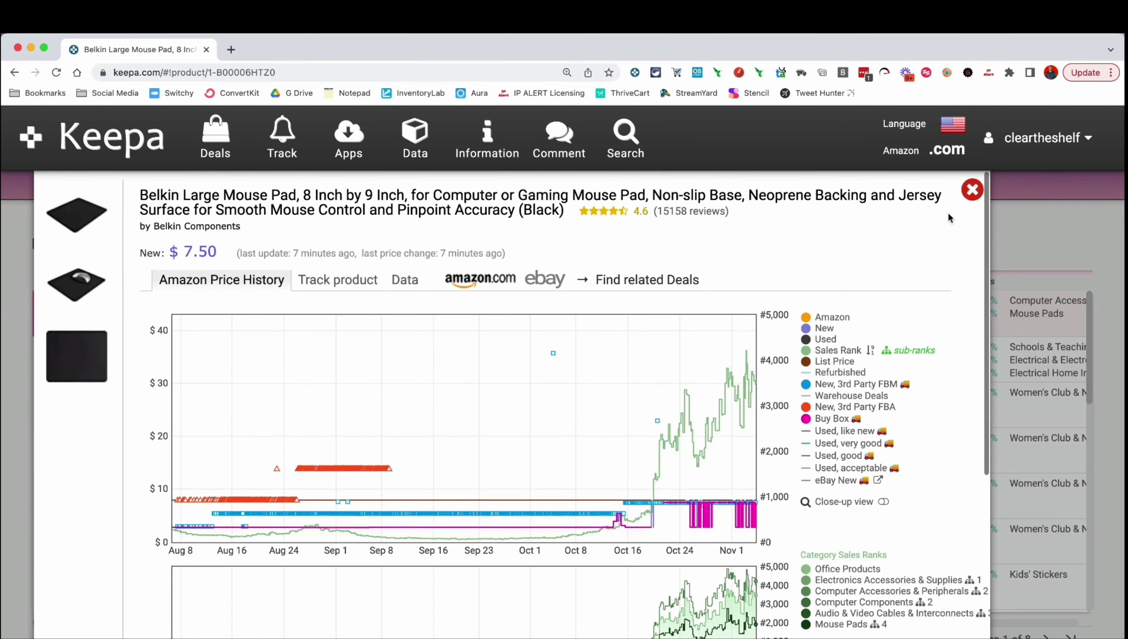
pyautogui.click(970, 187)
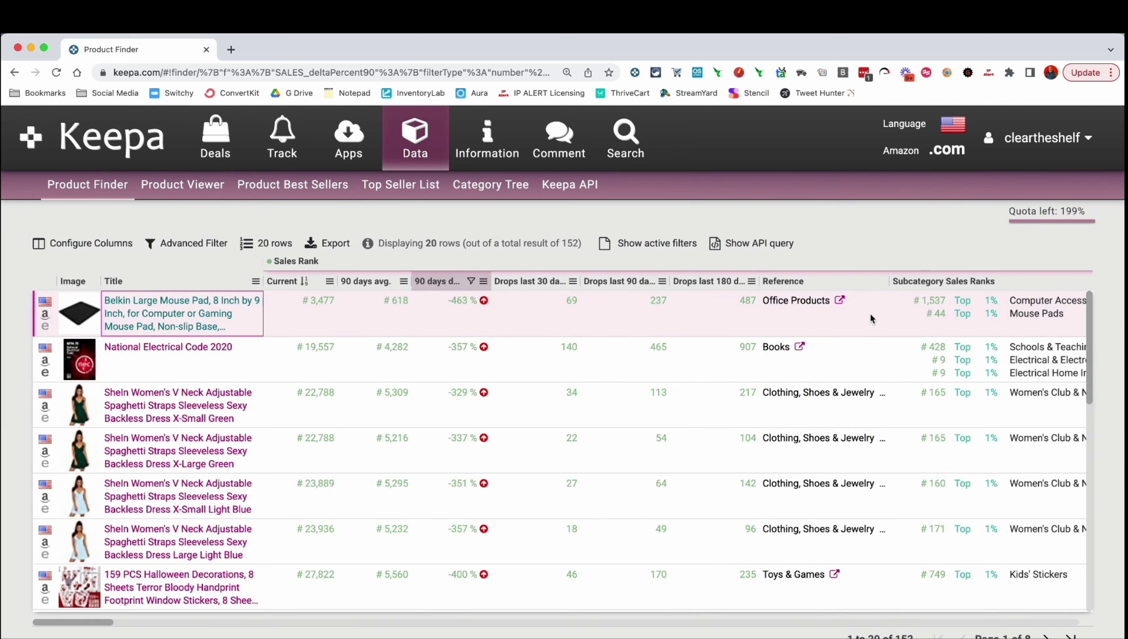
# Open the 159 PCS Halloween Decorations product and examine its images and its price, sales rank and offer count history.
pyautogui.scroll(-4, 685, 419)
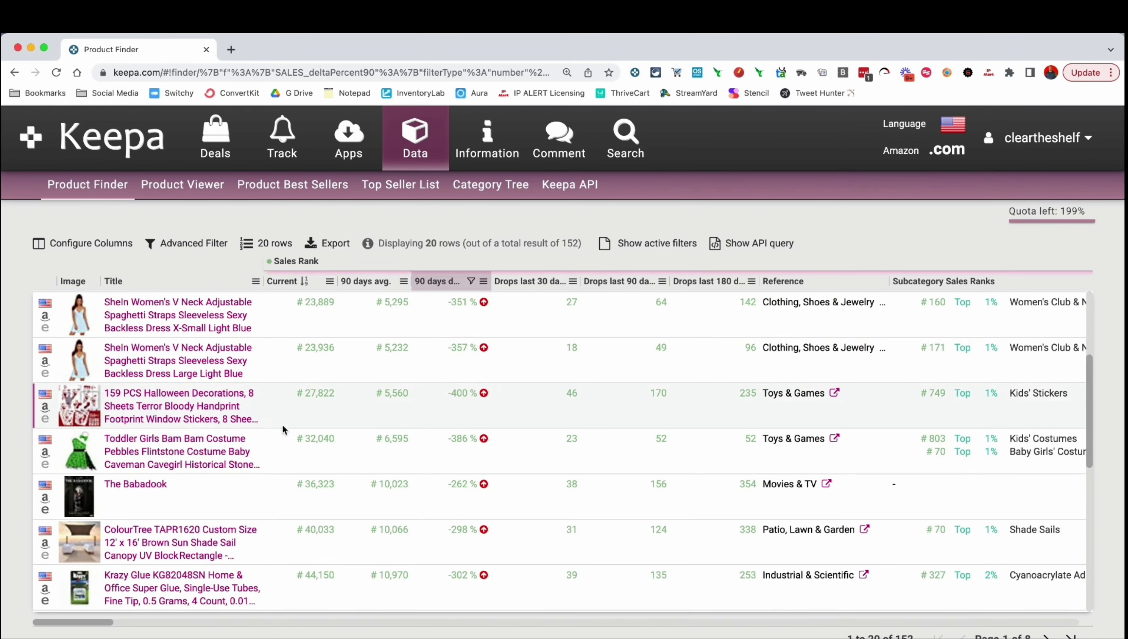
pyautogui.click(179, 410)
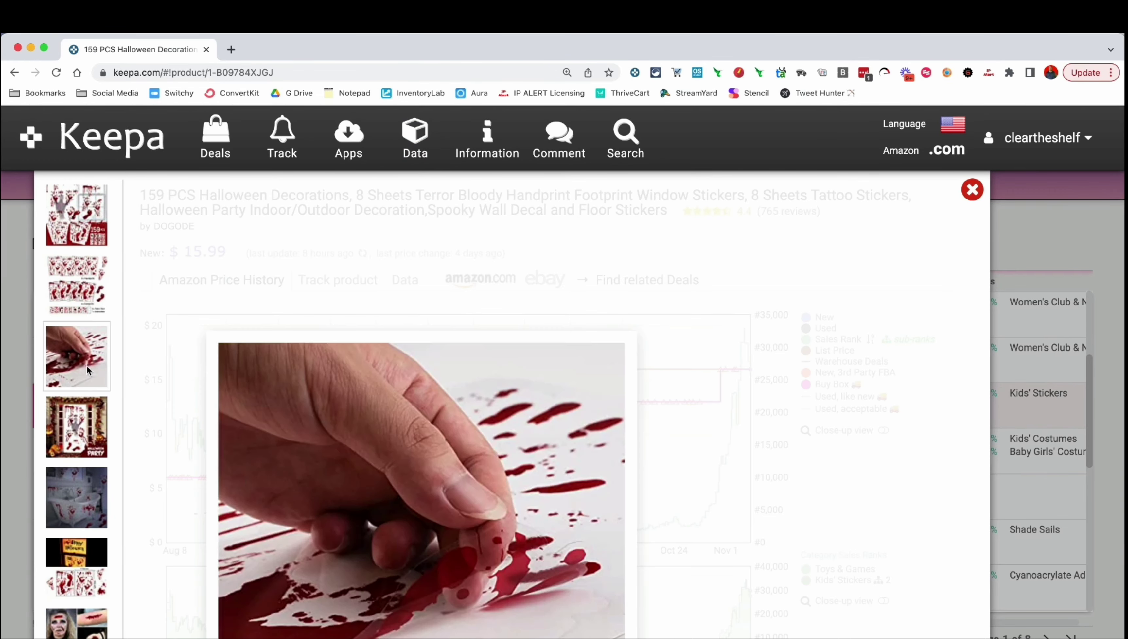
pyautogui.moveTo(89, 245)
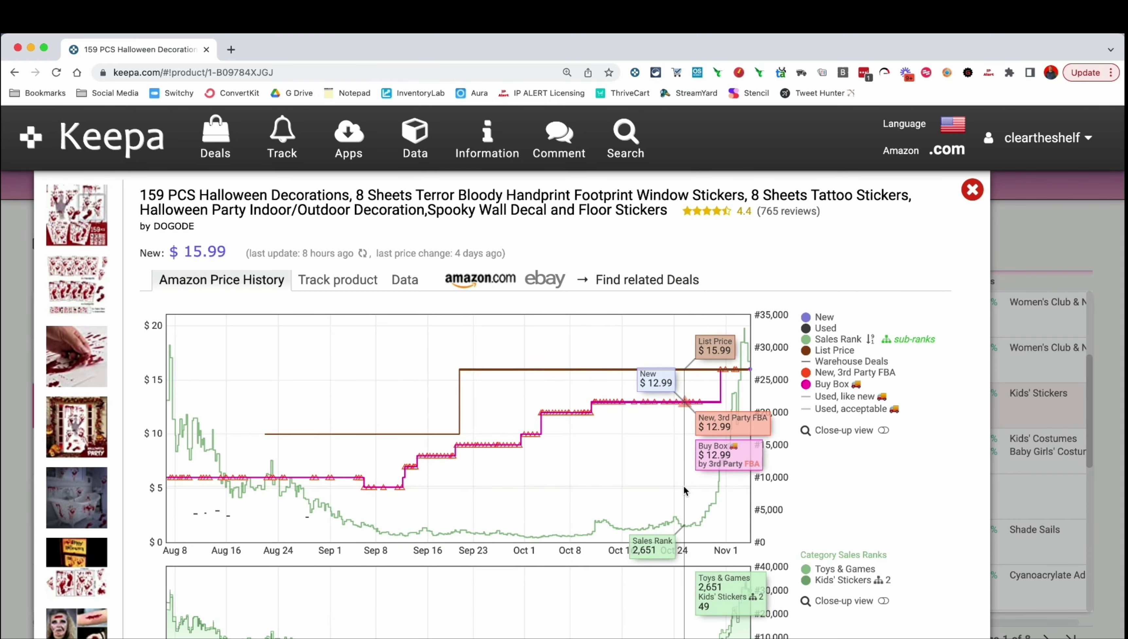
pyautogui.scroll(-4, 684, 486)
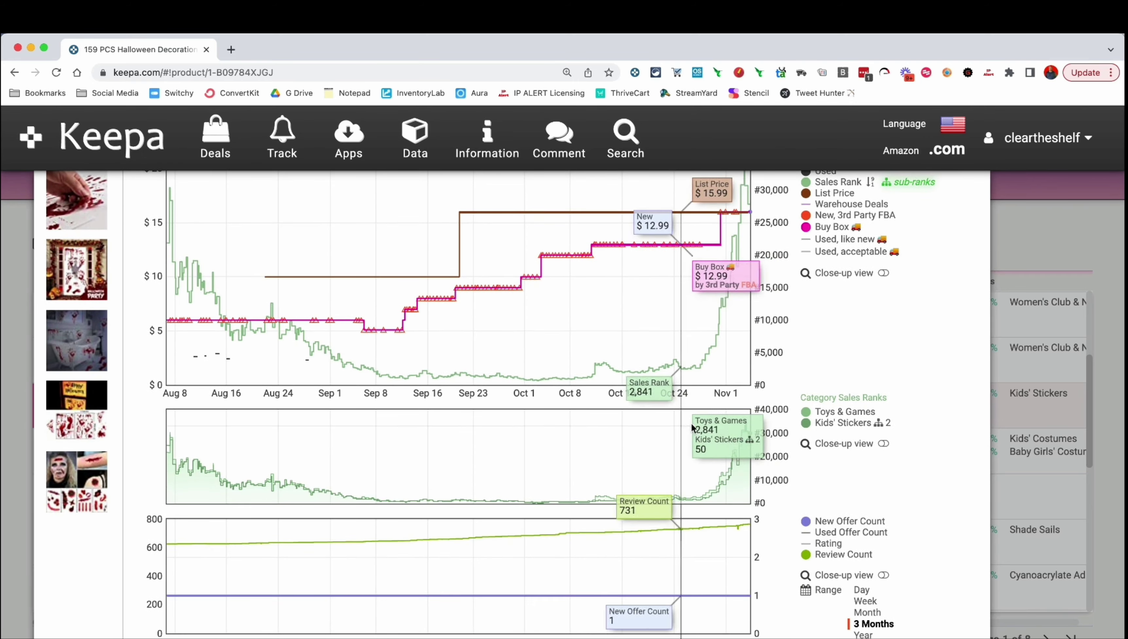
# Review the Halloween decorations product's price and sales rank history up to November, and return to the results.
pyautogui.scroll(2, 693, 426)
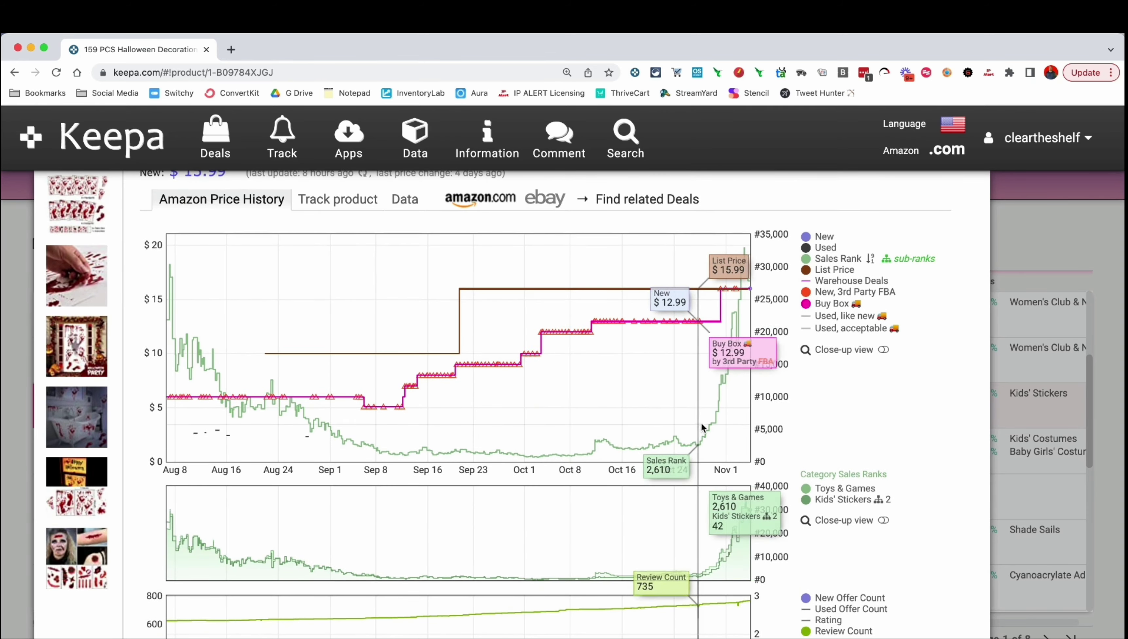
pyautogui.scroll(2, 738, 425)
pyautogui.click(971, 192)
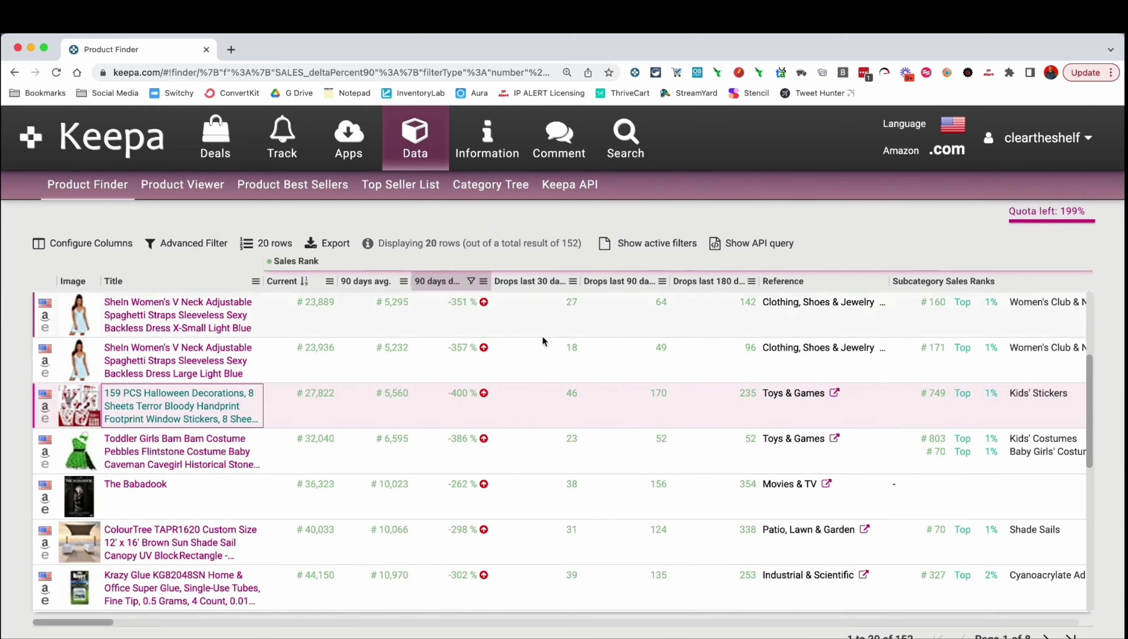
# Find the SlimFast Meal Replacement Bar in the results, examine its Amazon price and sales rank history, and return to the results.
pyautogui.scroll(-3, 398, 385)
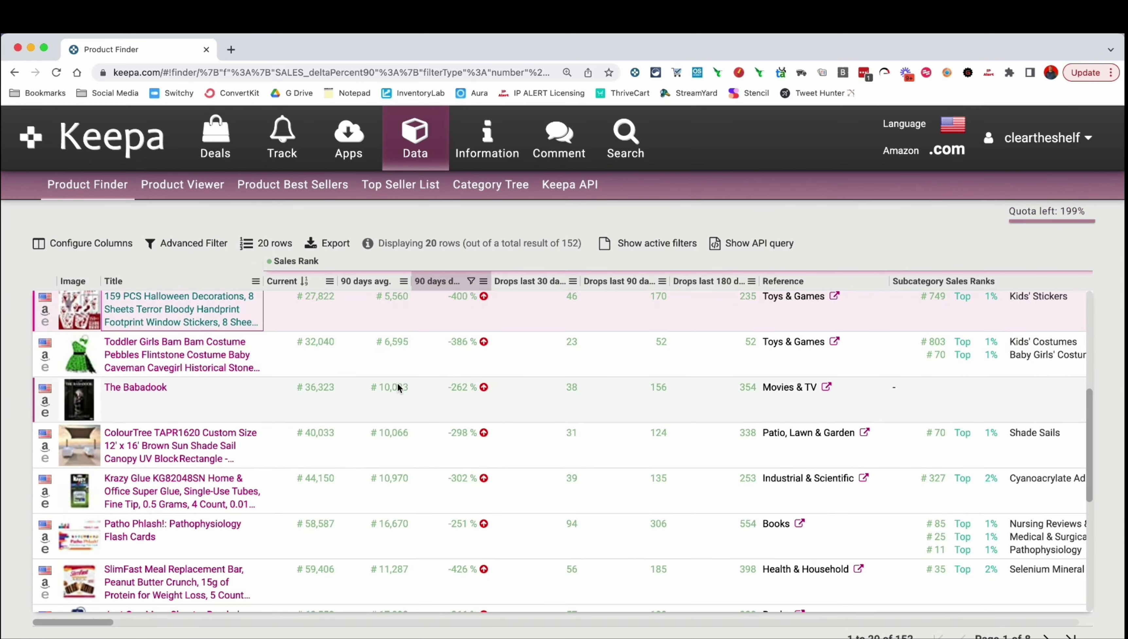
pyautogui.scroll(-4, 398, 386)
pyautogui.scroll(-1, 396, 389)
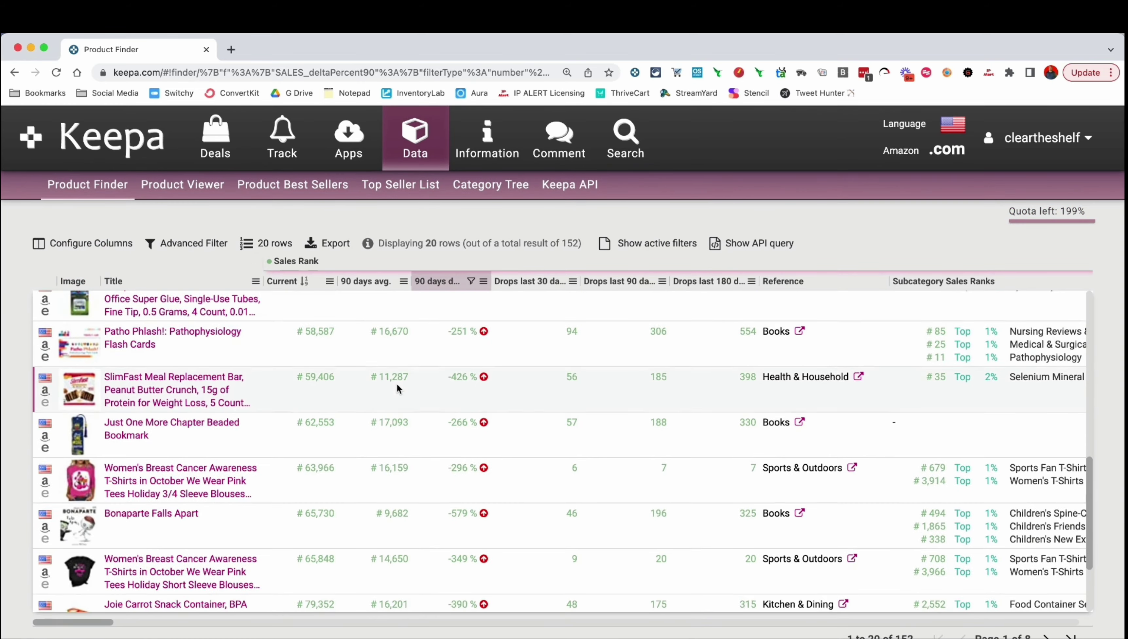
pyautogui.click(208, 394)
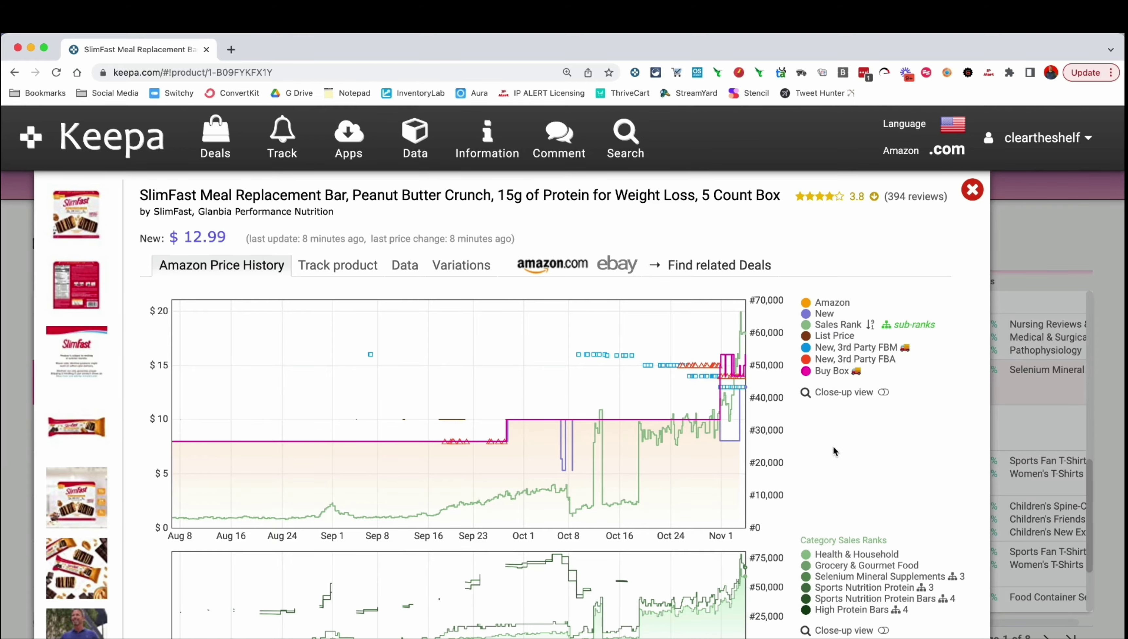
pyautogui.click(972, 193)
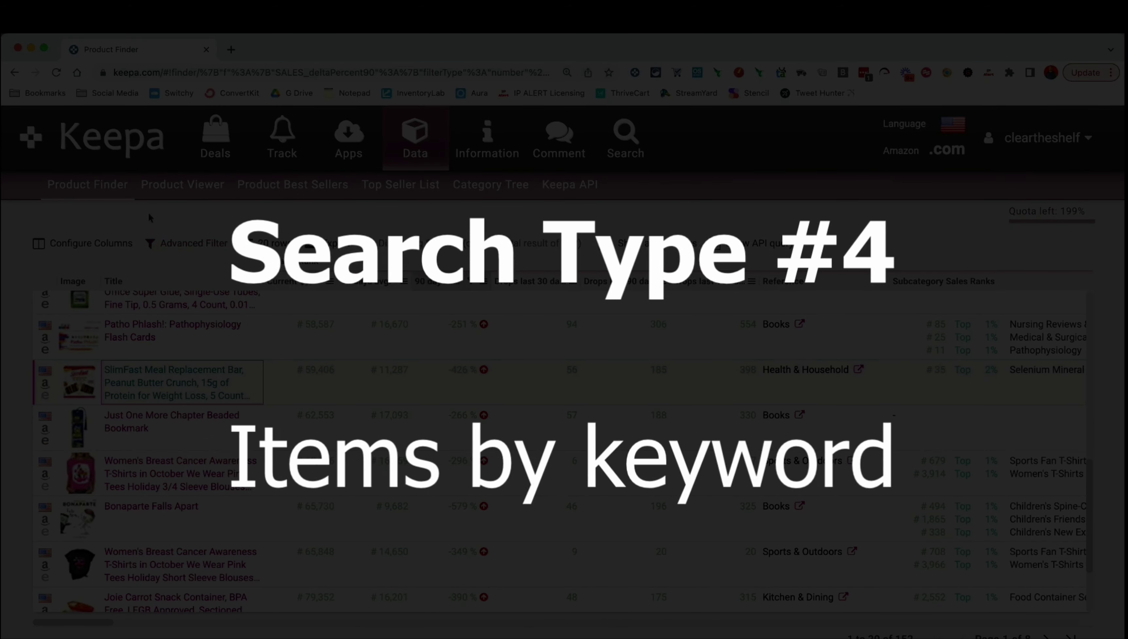
# Start a new Product Finder search with blank filters and view the root category choices without selecting one.
pyautogui.click(98, 190)
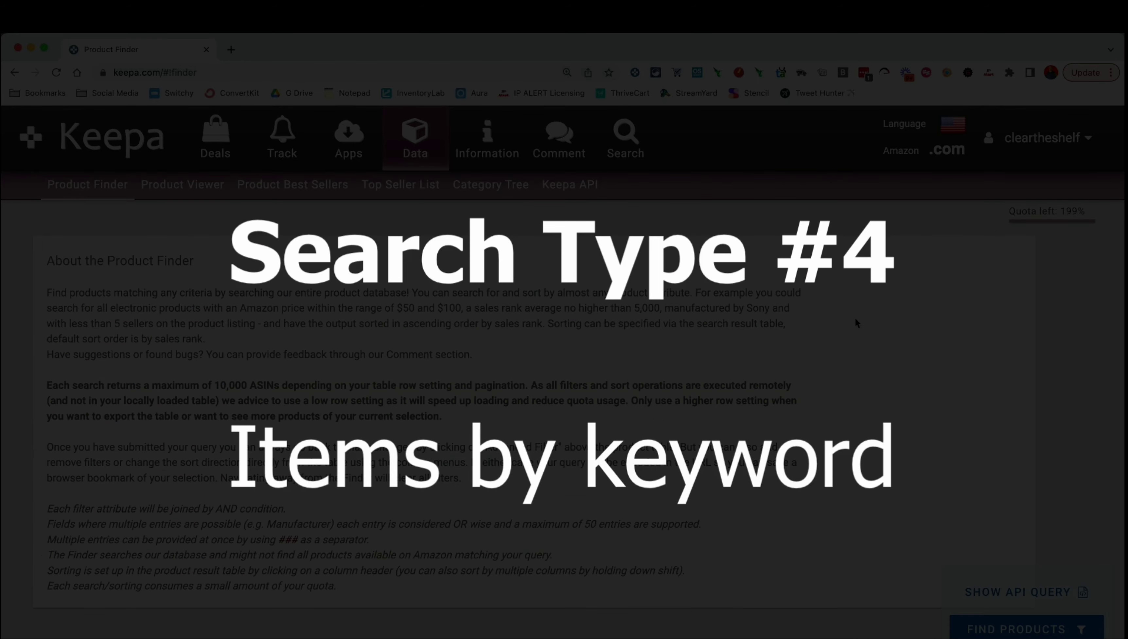
pyautogui.scroll(-14, 854, 317)
pyautogui.scroll(-20, 912, 322)
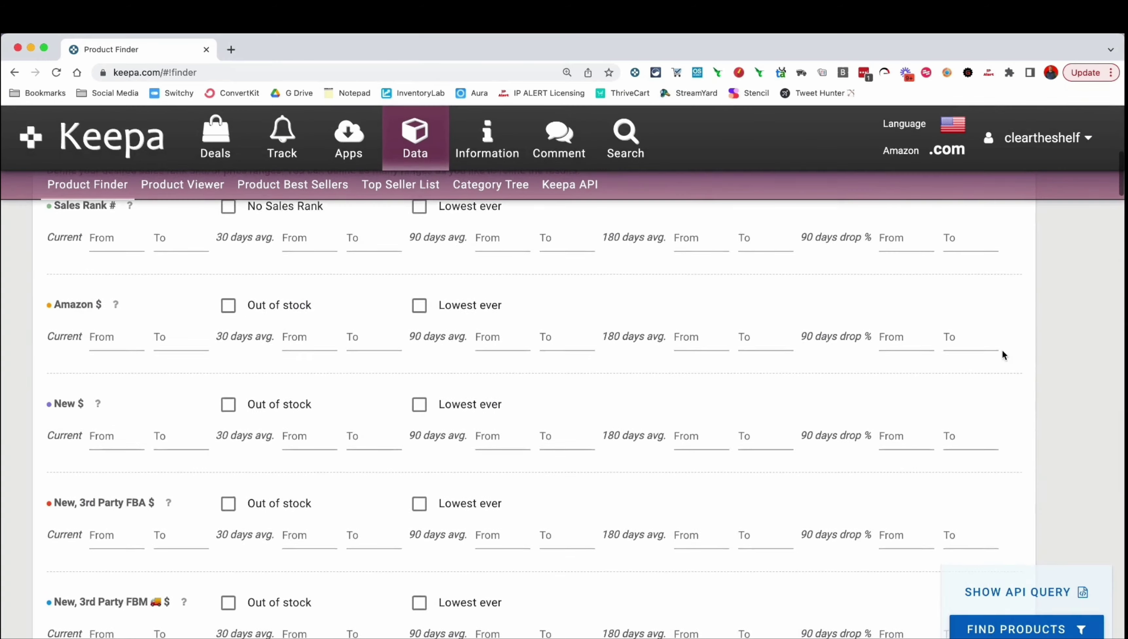
pyautogui.scroll(-20, 1048, 352)
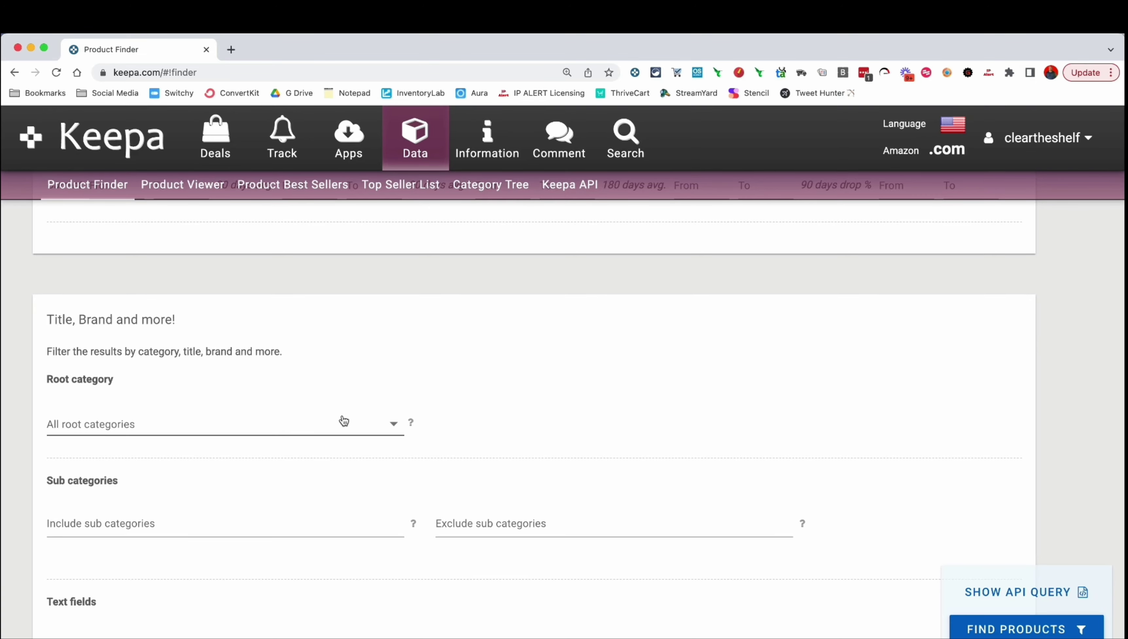
pyautogui.click(293, 425)
pyautogui.click(397, 383)
# Try "eyeshadow" as the title keyword filter, and change it to the two words "eye shadow".
pyautogui.scroll(-2, 536, 416)
pyautogui.click(234, 588)
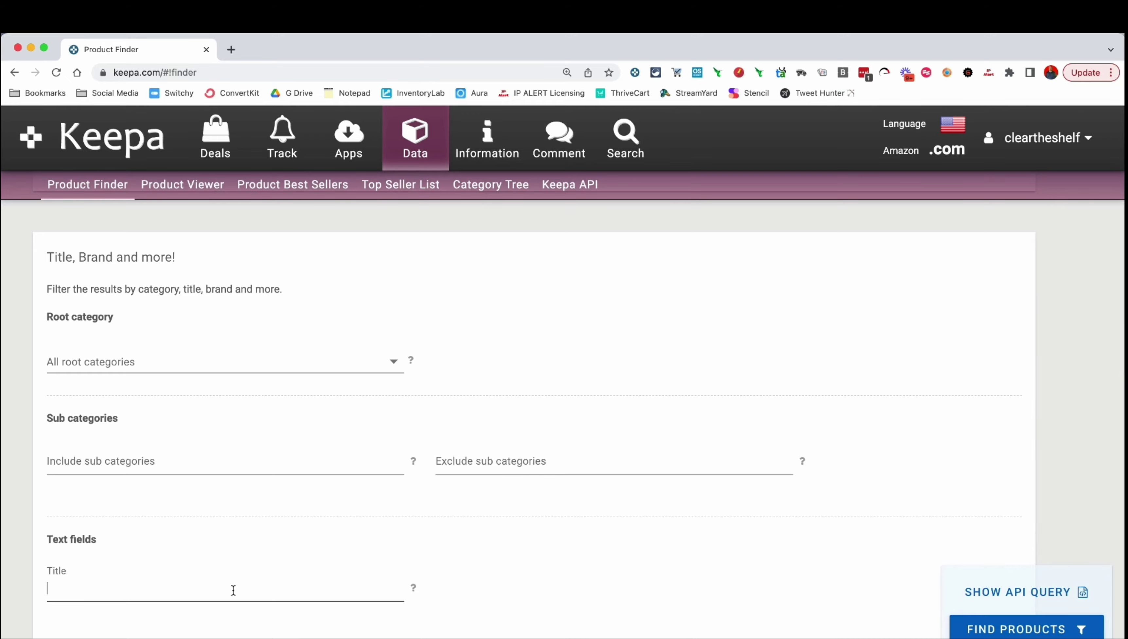
pyautogui.write('eyeshadow')
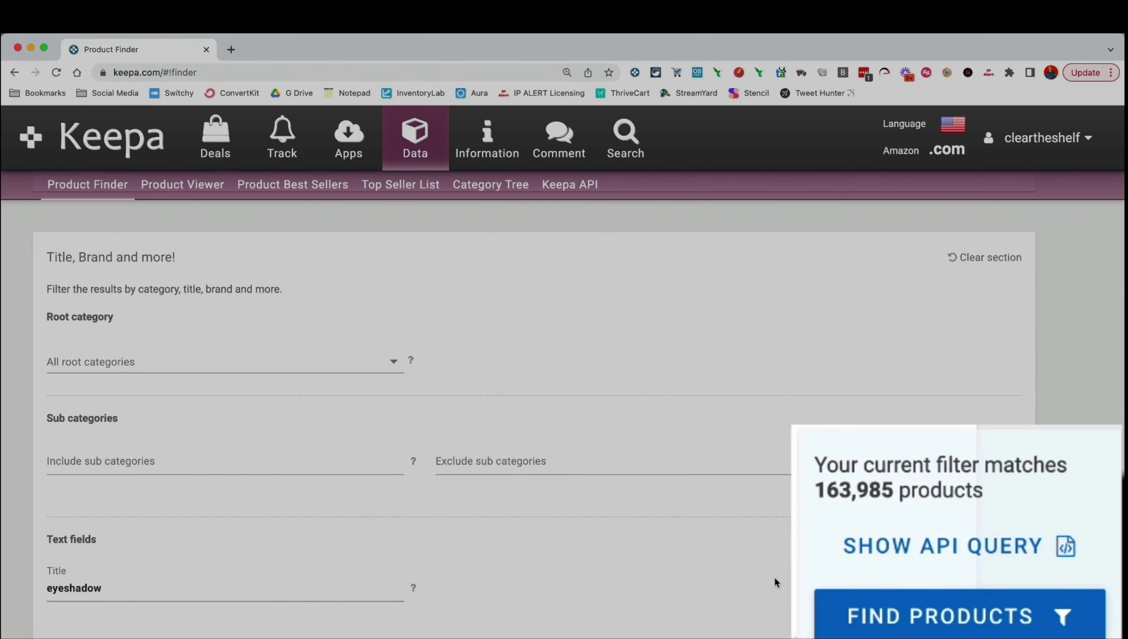
pyautogui.scroll(-3, 775, 577)
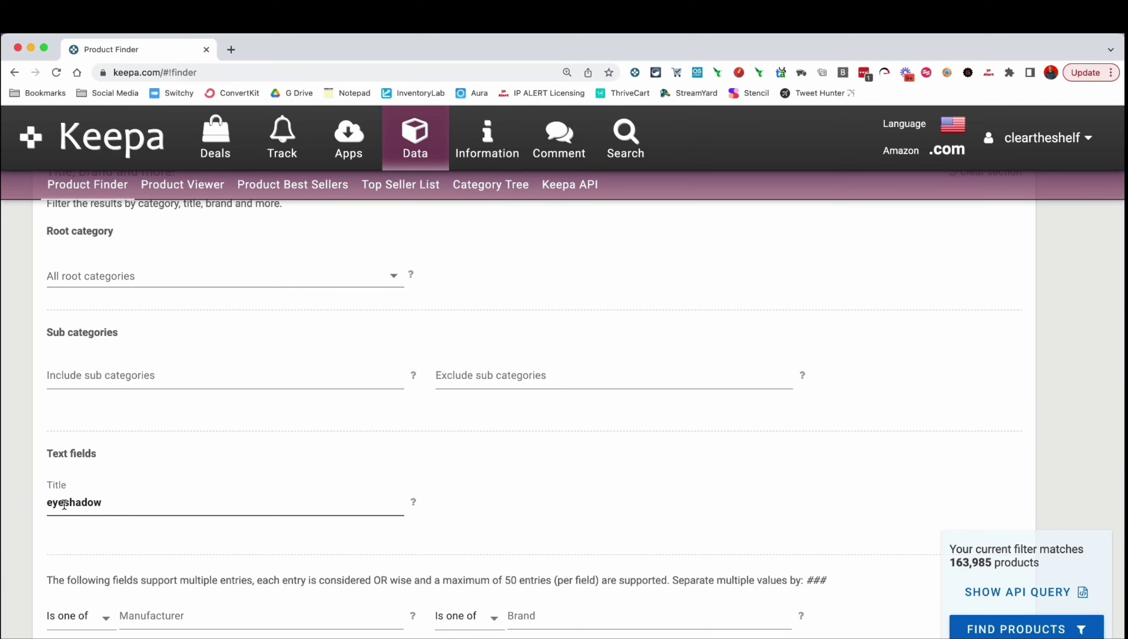
pyautogui.click(64, 504)
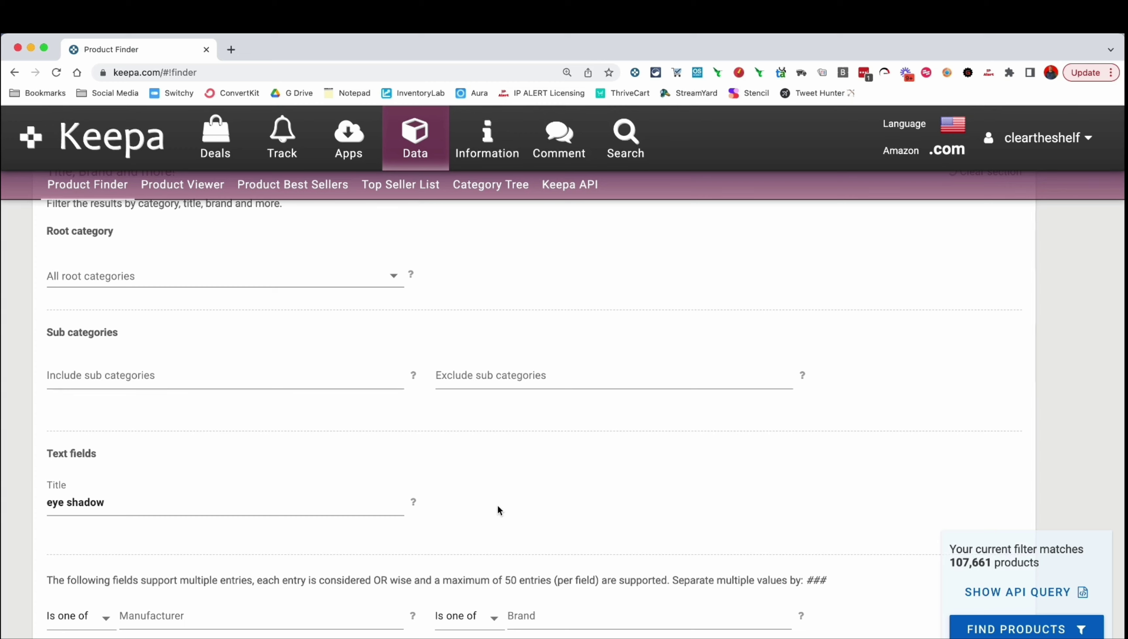
# Replace the title filter's keywords with "red spider man".
pyautogui.click(333, 505)
pyautogui.hotkey('shift', 'Left')
pyautogui.hotkey('shift', 'Left')
pyautogui.hotkey('shift', 'Left')
pyautogui.hotkey('shift', 'Left')
pyautogui.hotkey('shift', 'Left')
pyautogui.hotkey('shift', 'Left')
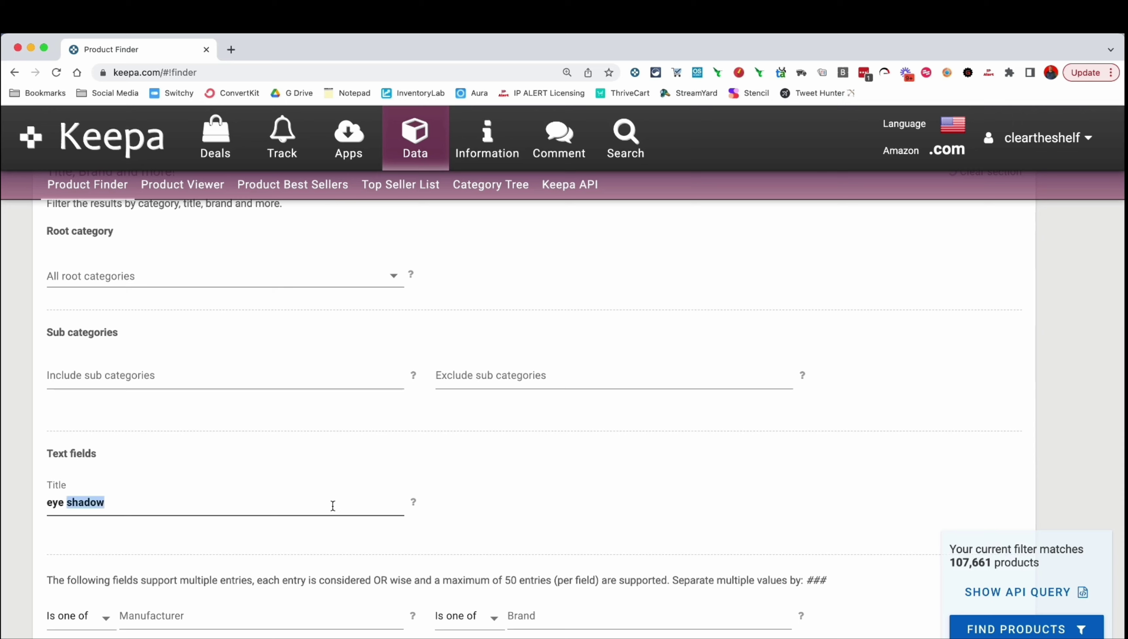
pyautogui.hotkey('shift', 'Left')
pyautogui.hotkey('shift', 'Left')
pyautogui.hotkey('shift', 'Left')
pyautogui.hotkey('shift', 'Left')
pyautogui.write('red')
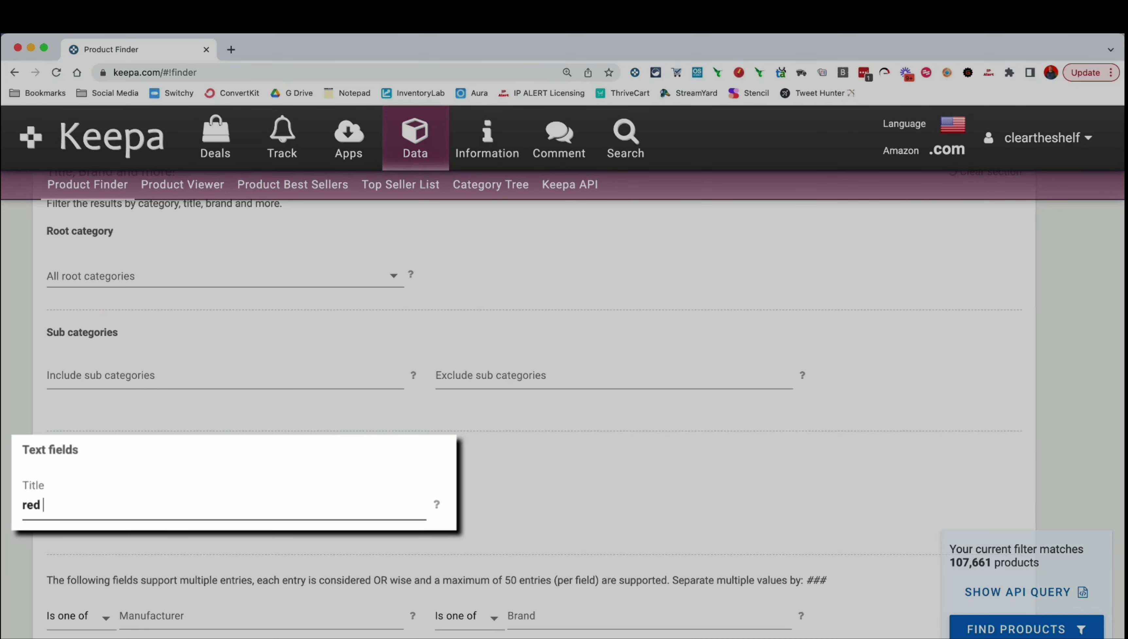
pyautogui.write('spider man')
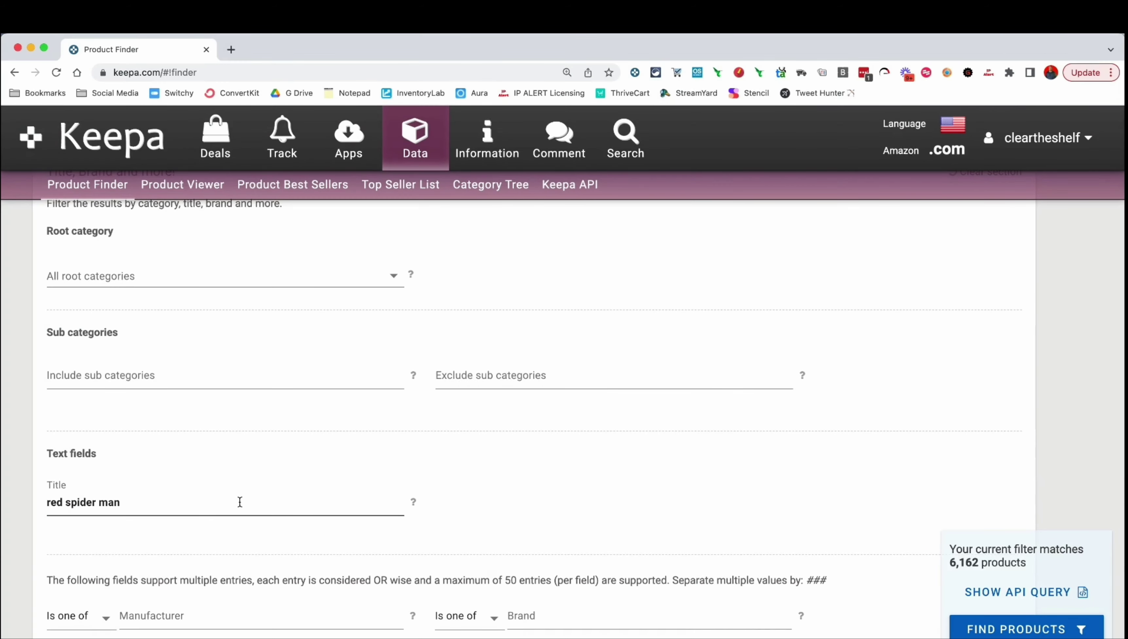
pyautogui.moveTo(413, 502)
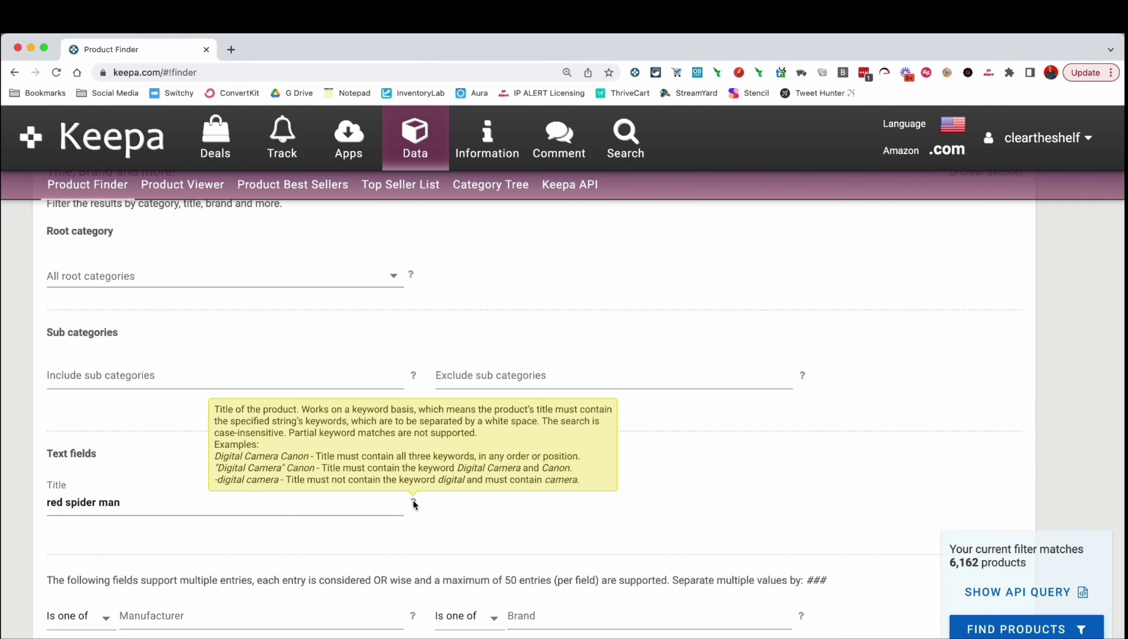